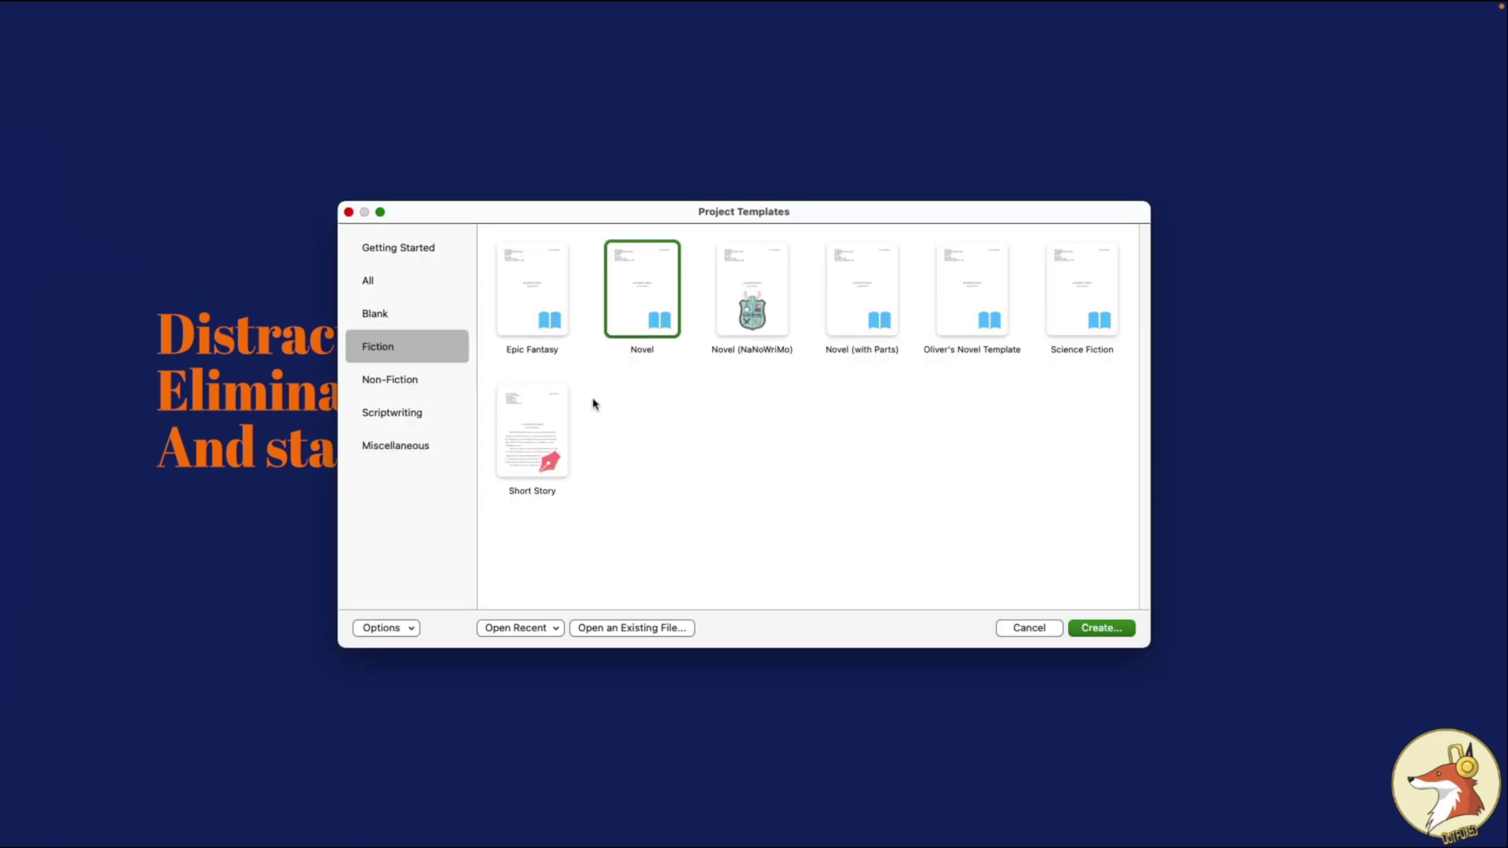
Step: After browsing Epic Fantasy and Novel, start a Blank-template project named 'My Blank Project'
click(539, 311)
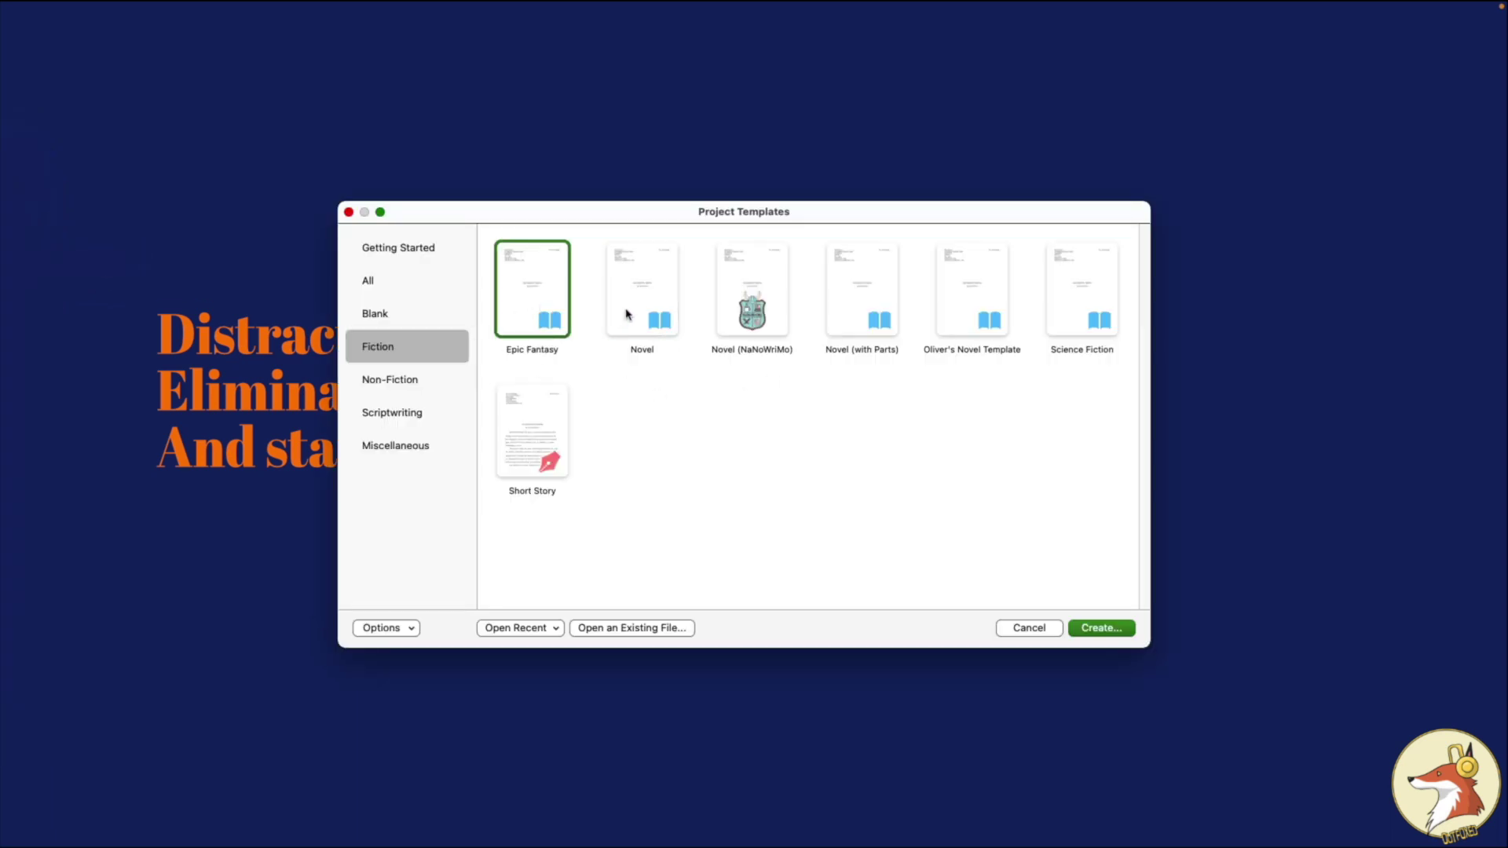
click(659, 314)
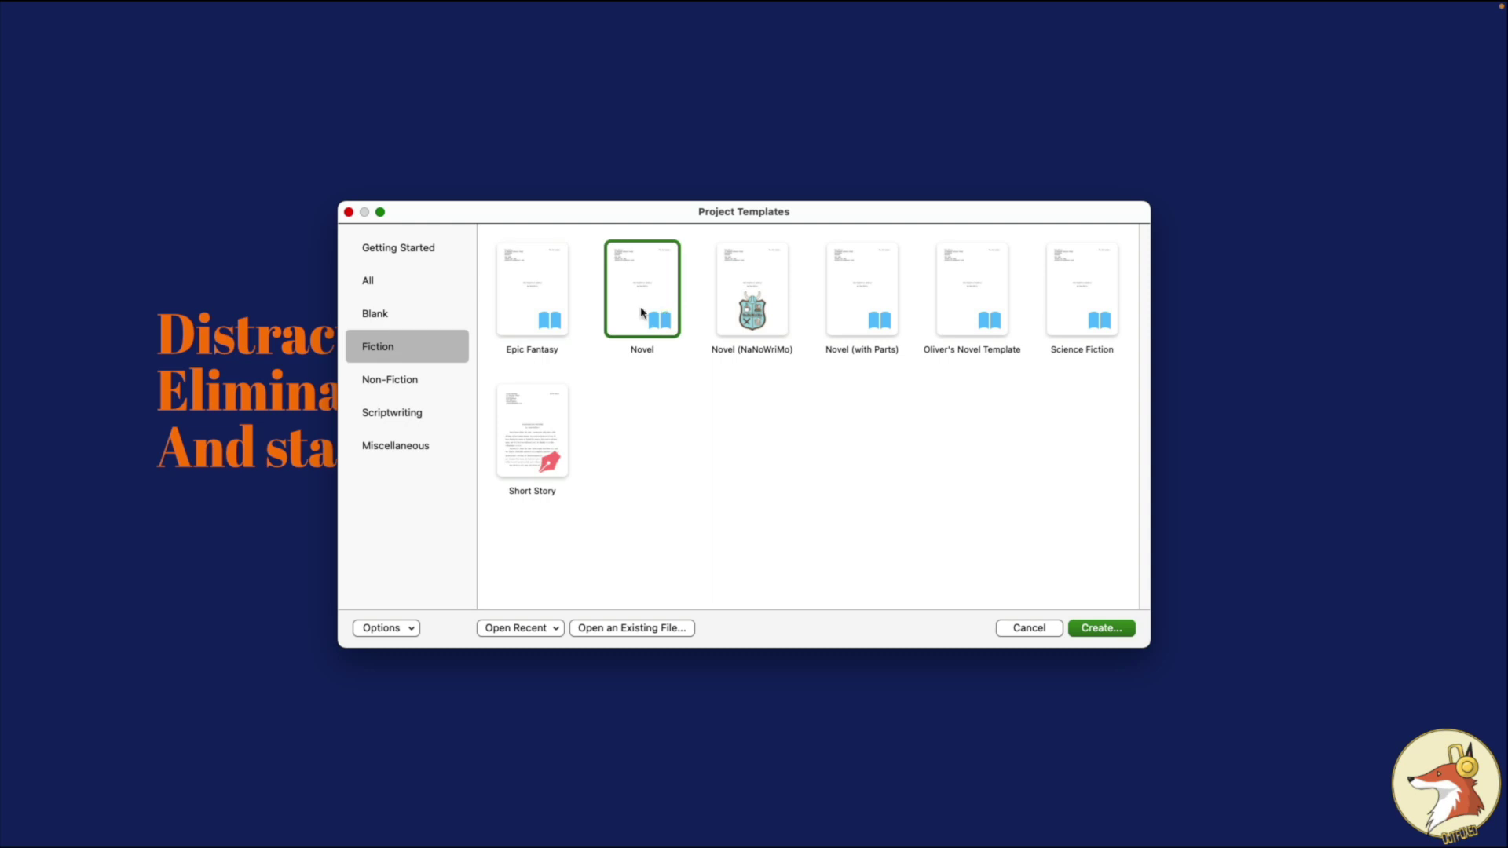
click(535, 326)
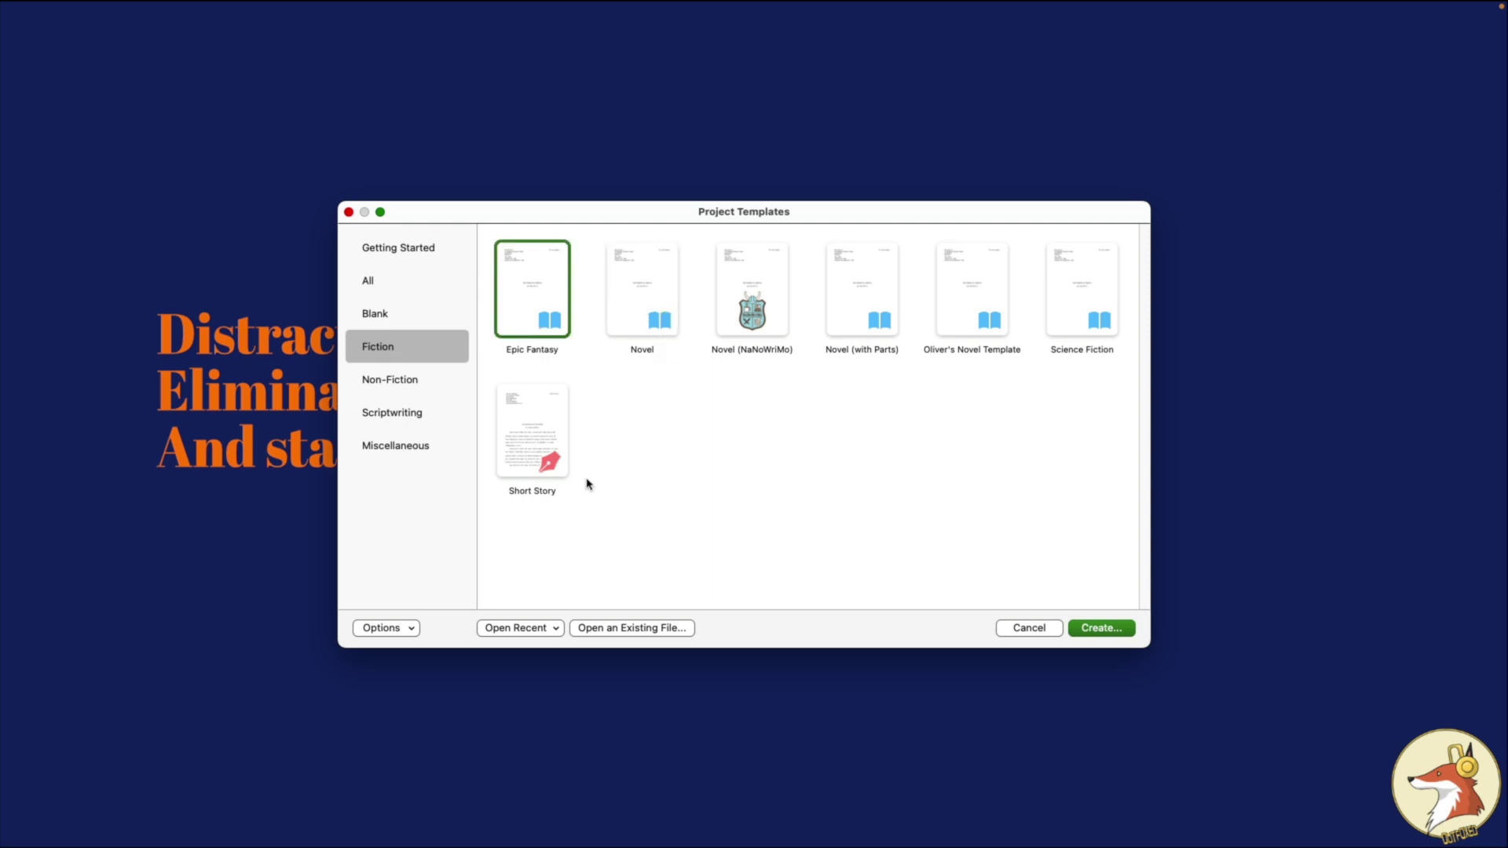
click(406, 316)
click(549, 331)
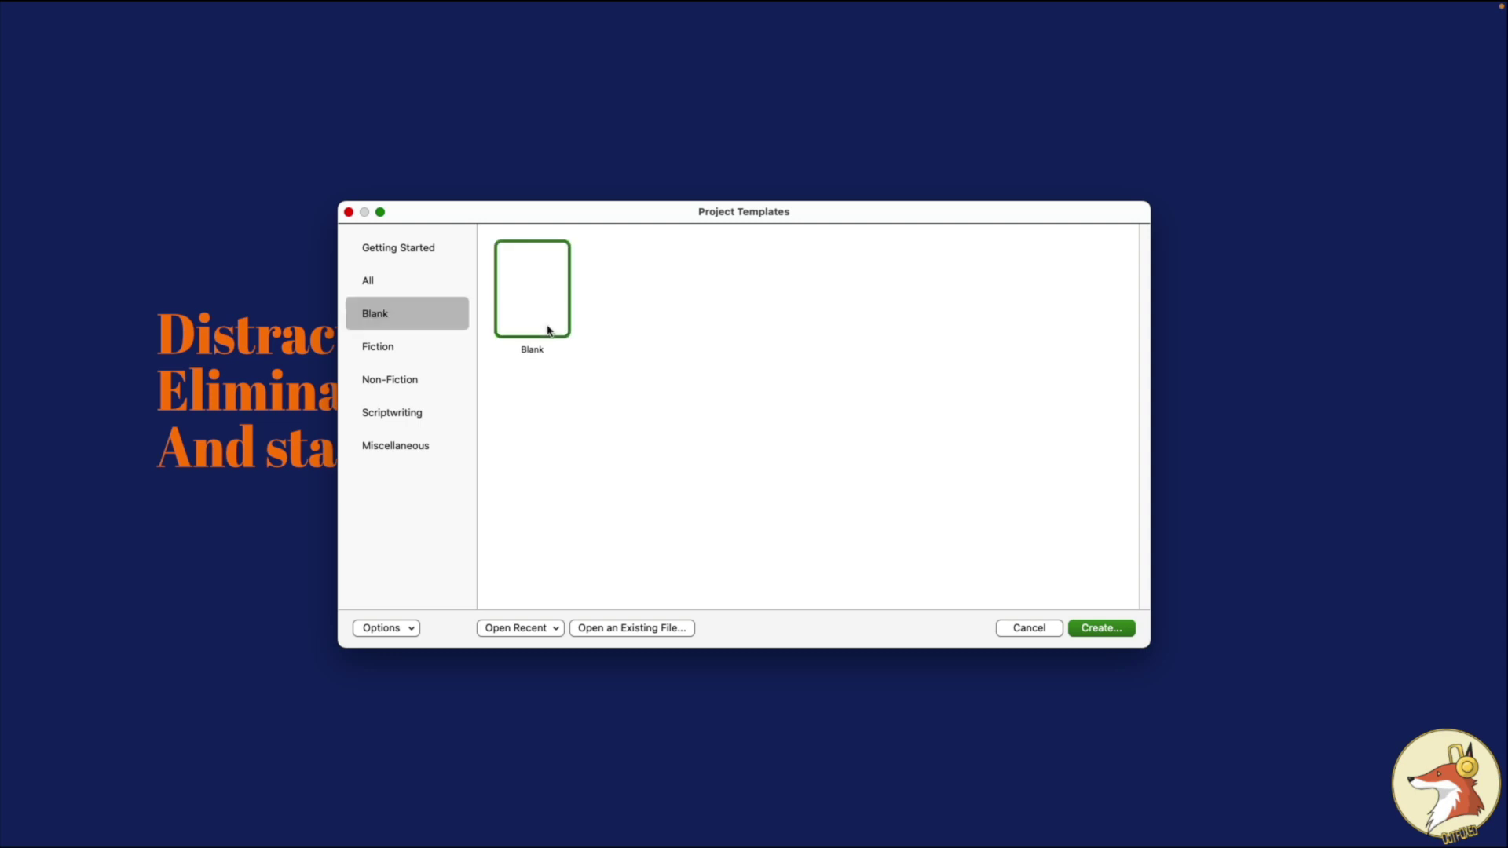
click(1102, 628)
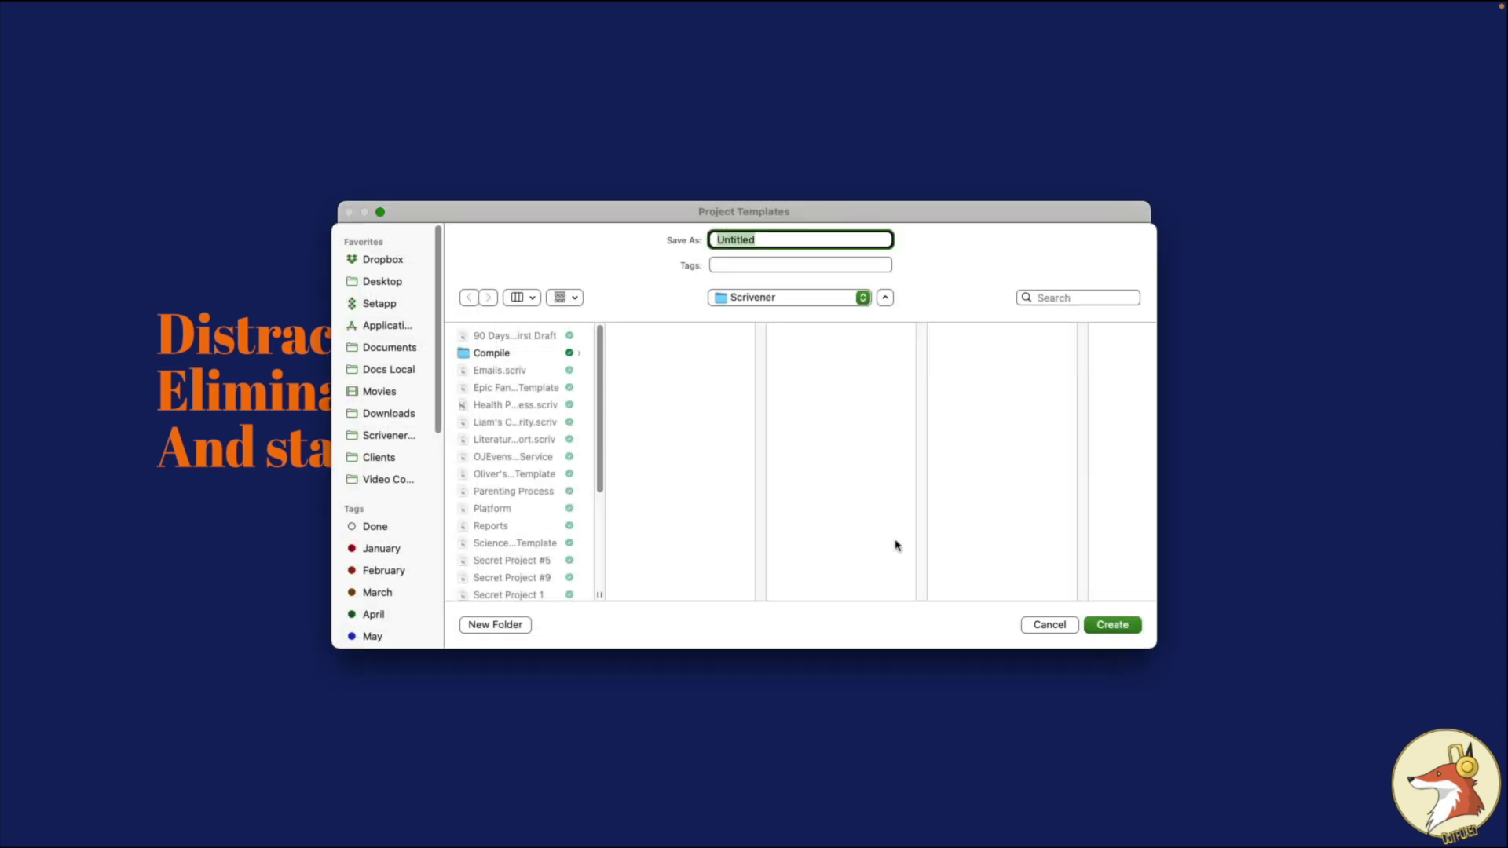
text(My Blank Project)
key(Return)
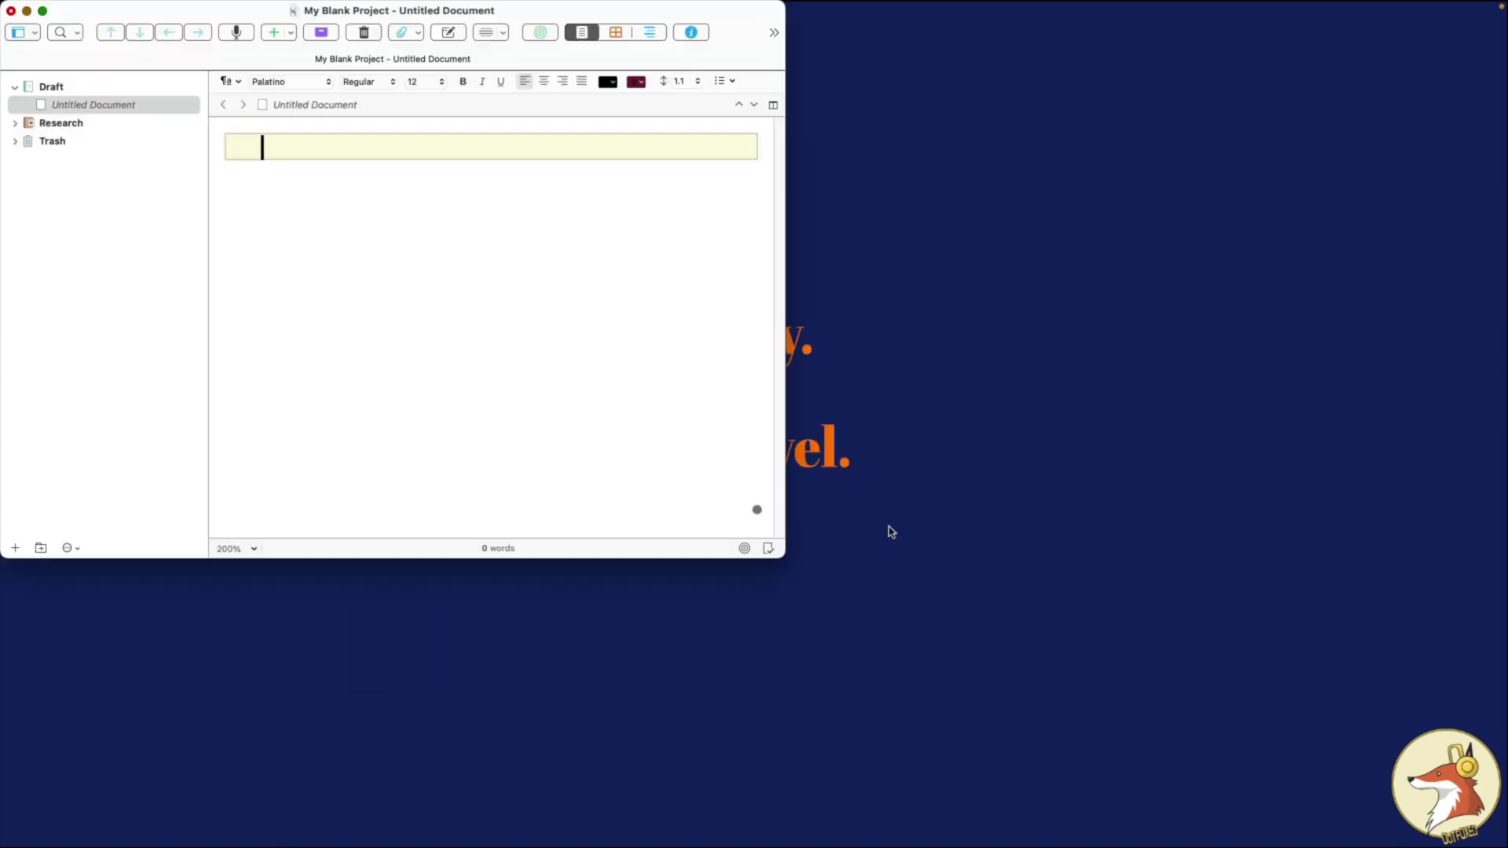
Step: Centre the project window, make it full screen and select the Untitled Document
drag(476, 19, 745, 210)
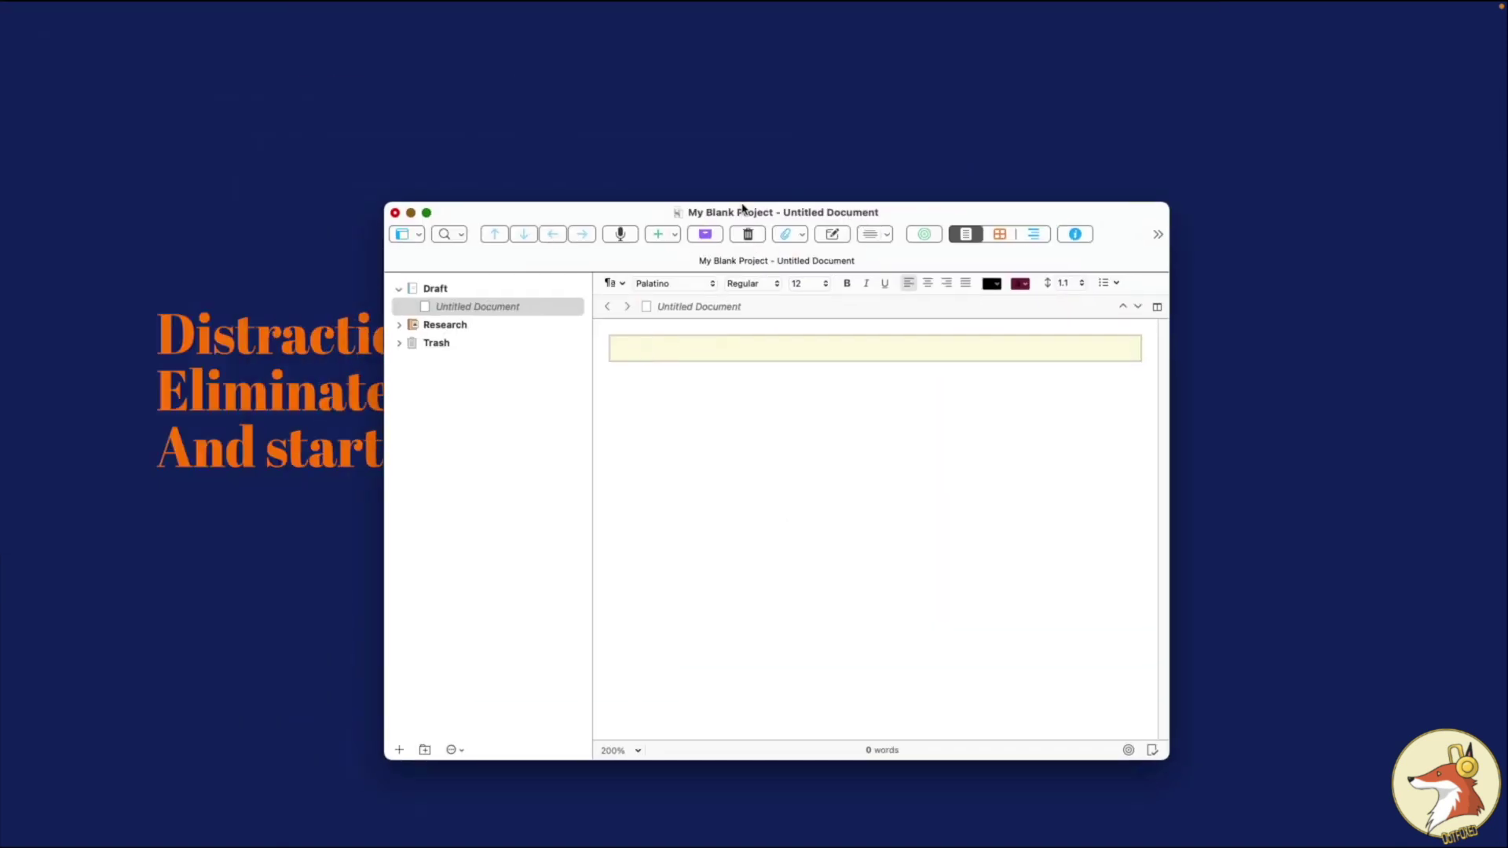
click(426, 212)
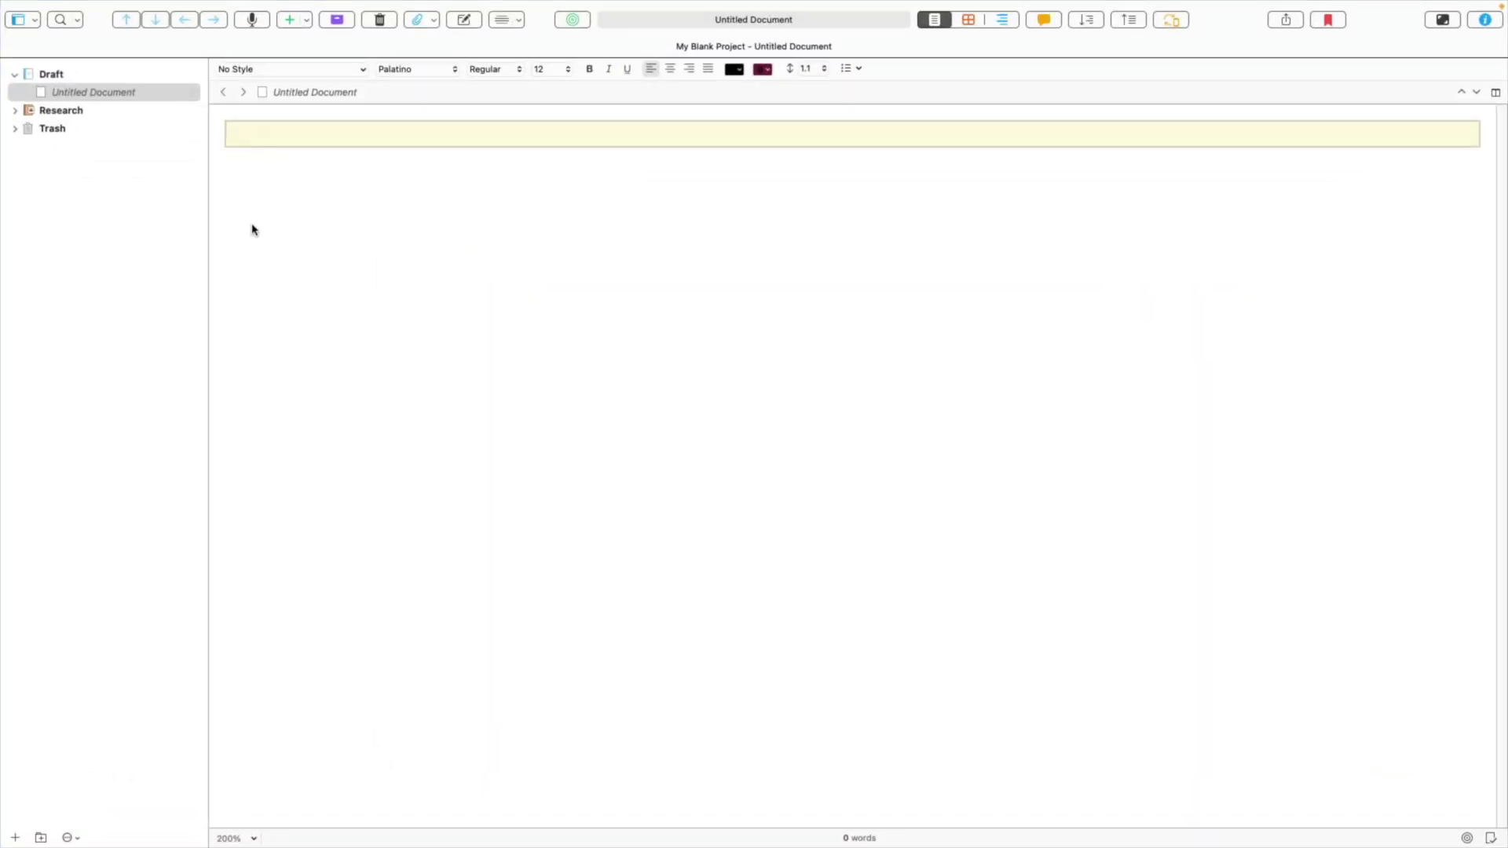
click(136, 97)
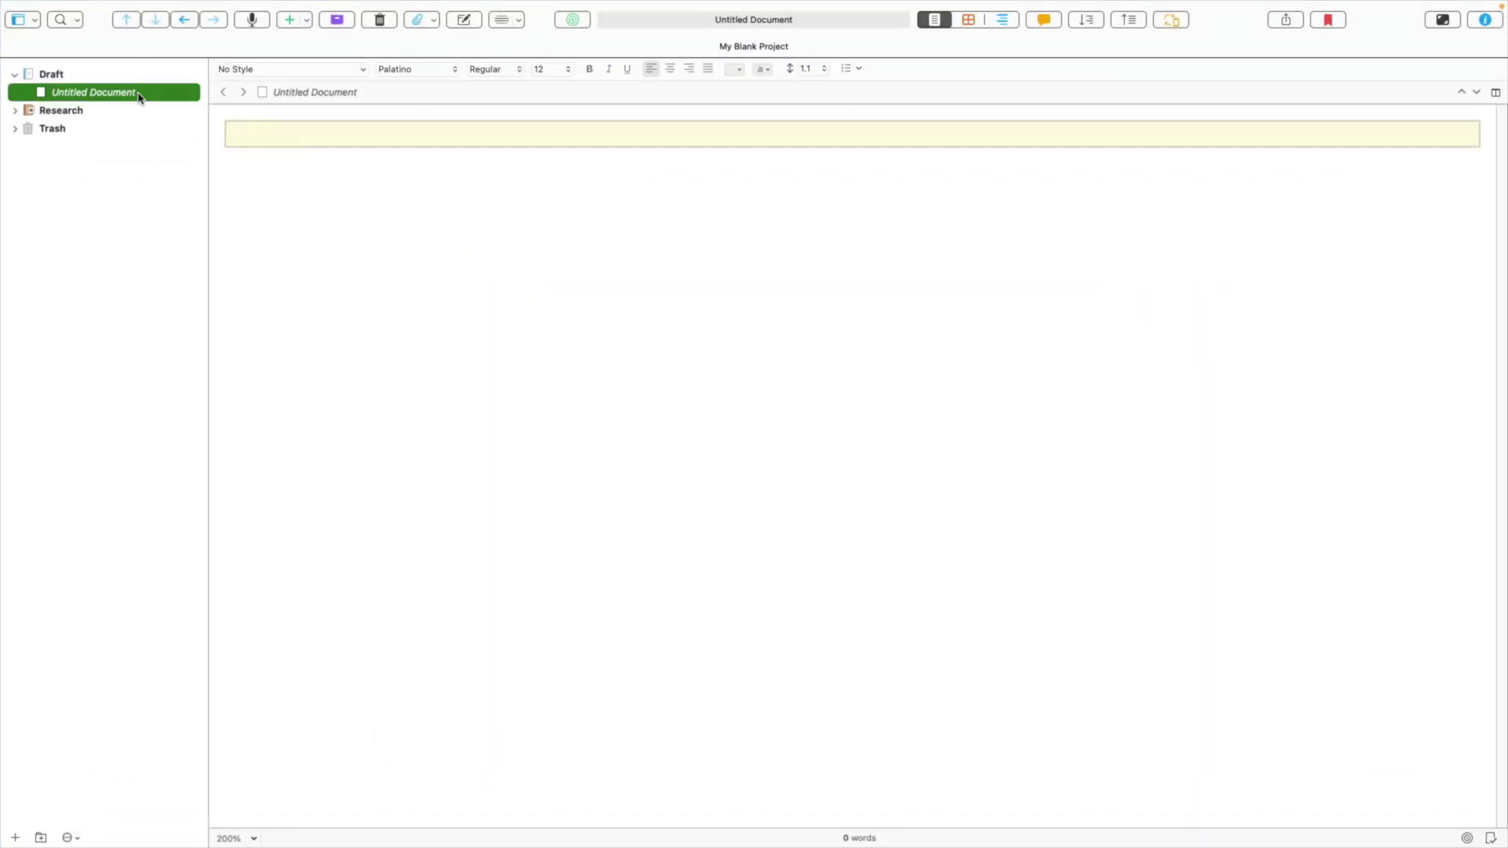
Step: Exit full screen and nudge the smaller window into place near the desktop's middle
mouse_move(44, 2)
click(44, 31)
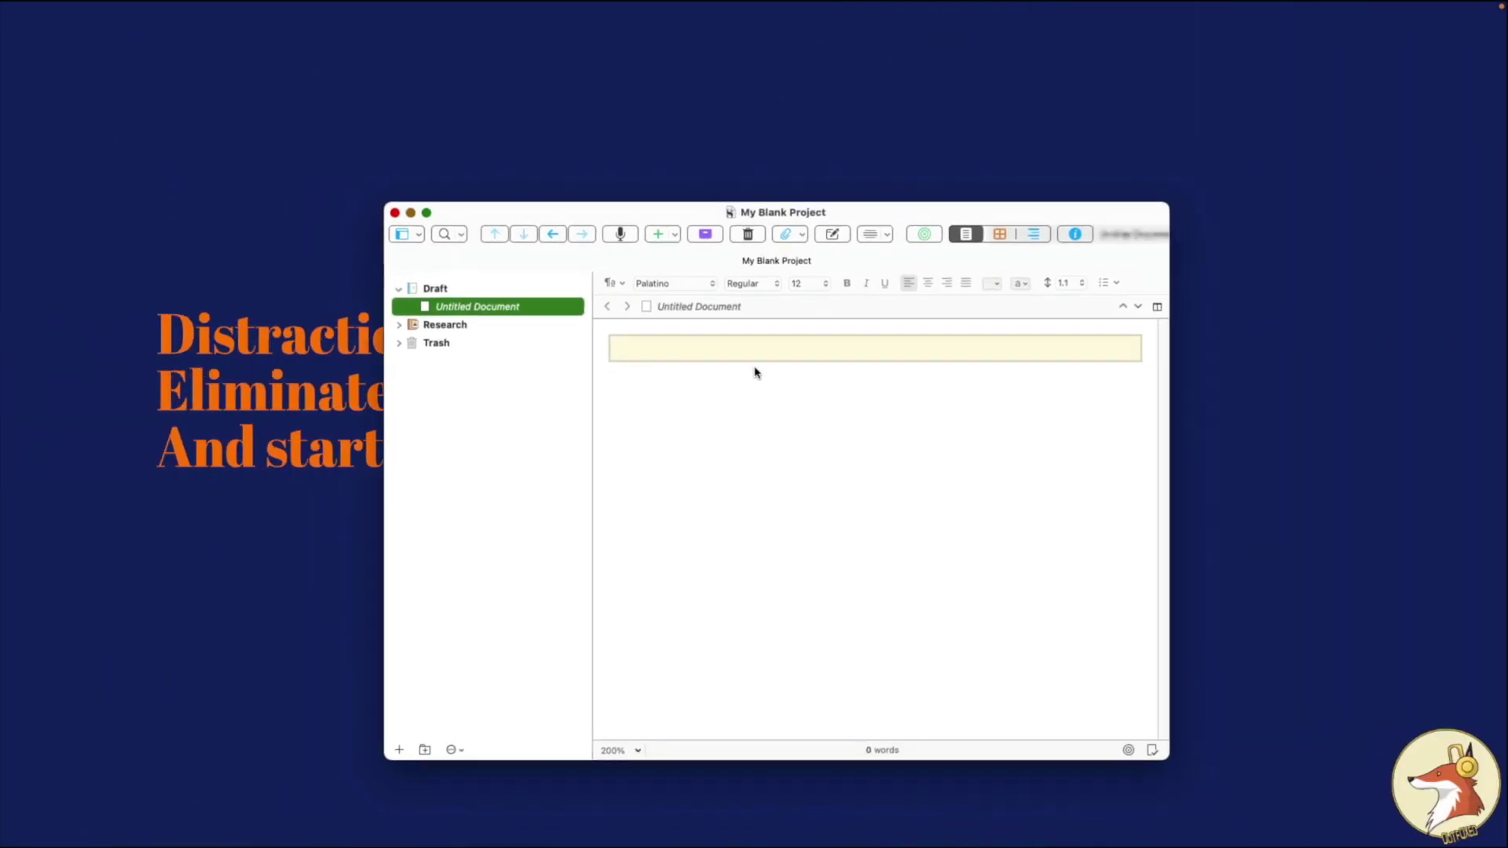
drag(506, 221, 455, 230)
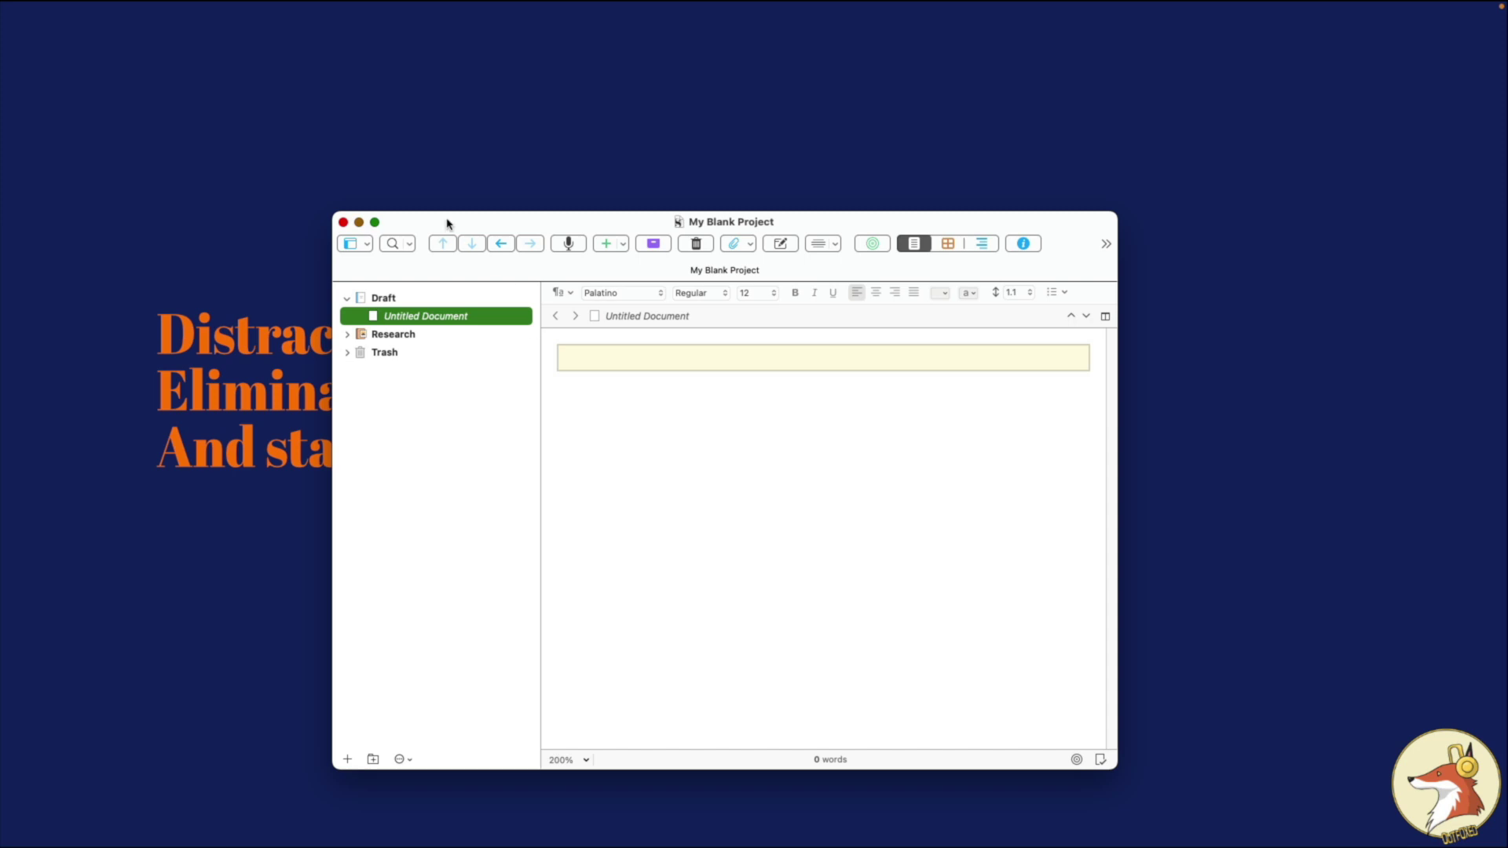
drag(447, 224, 561, 221)
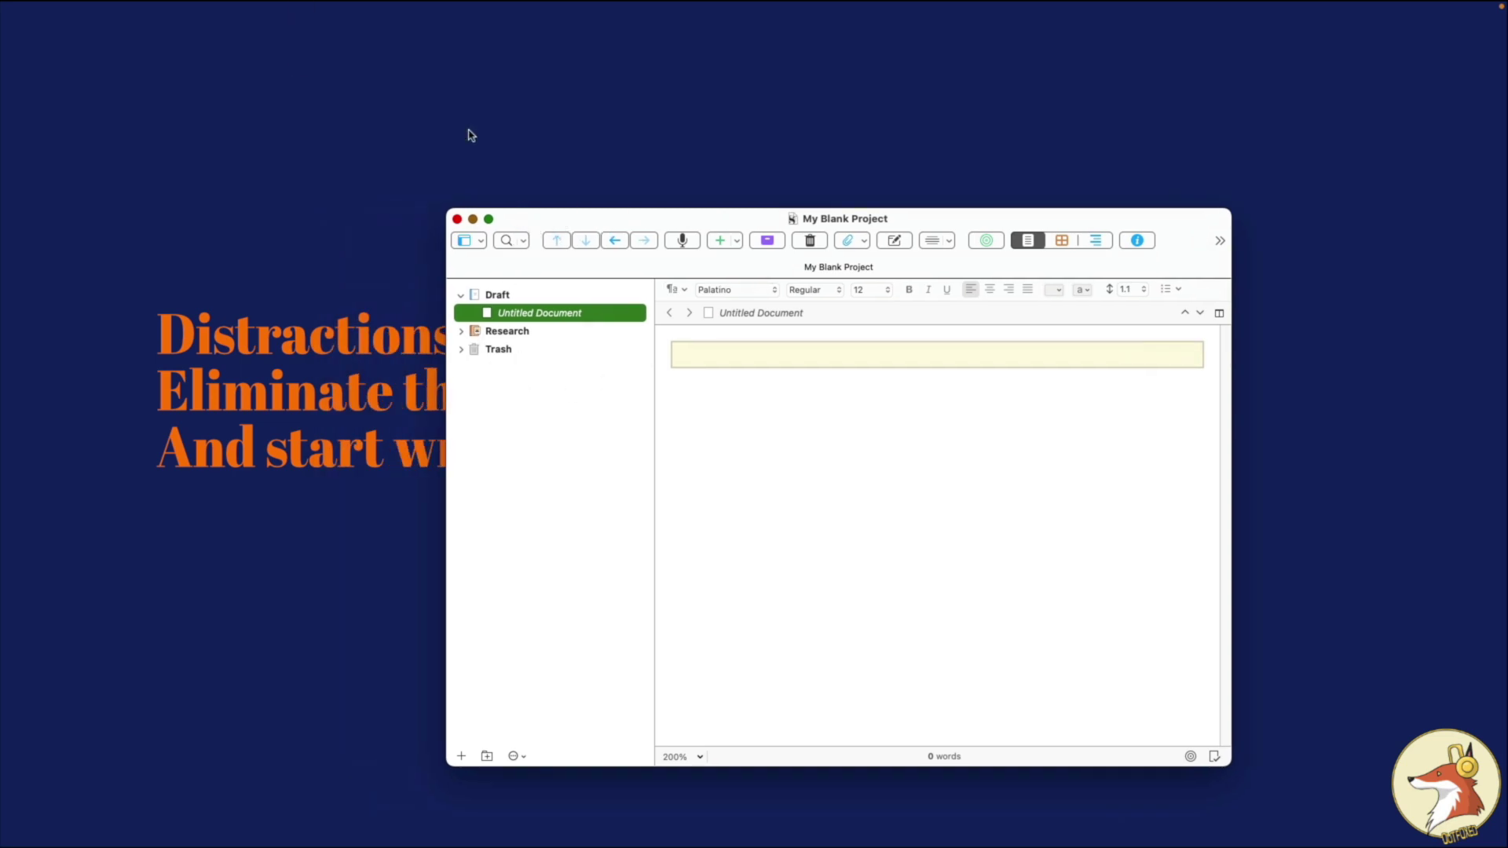
mouse_move(257, 6)
click(114, 9)
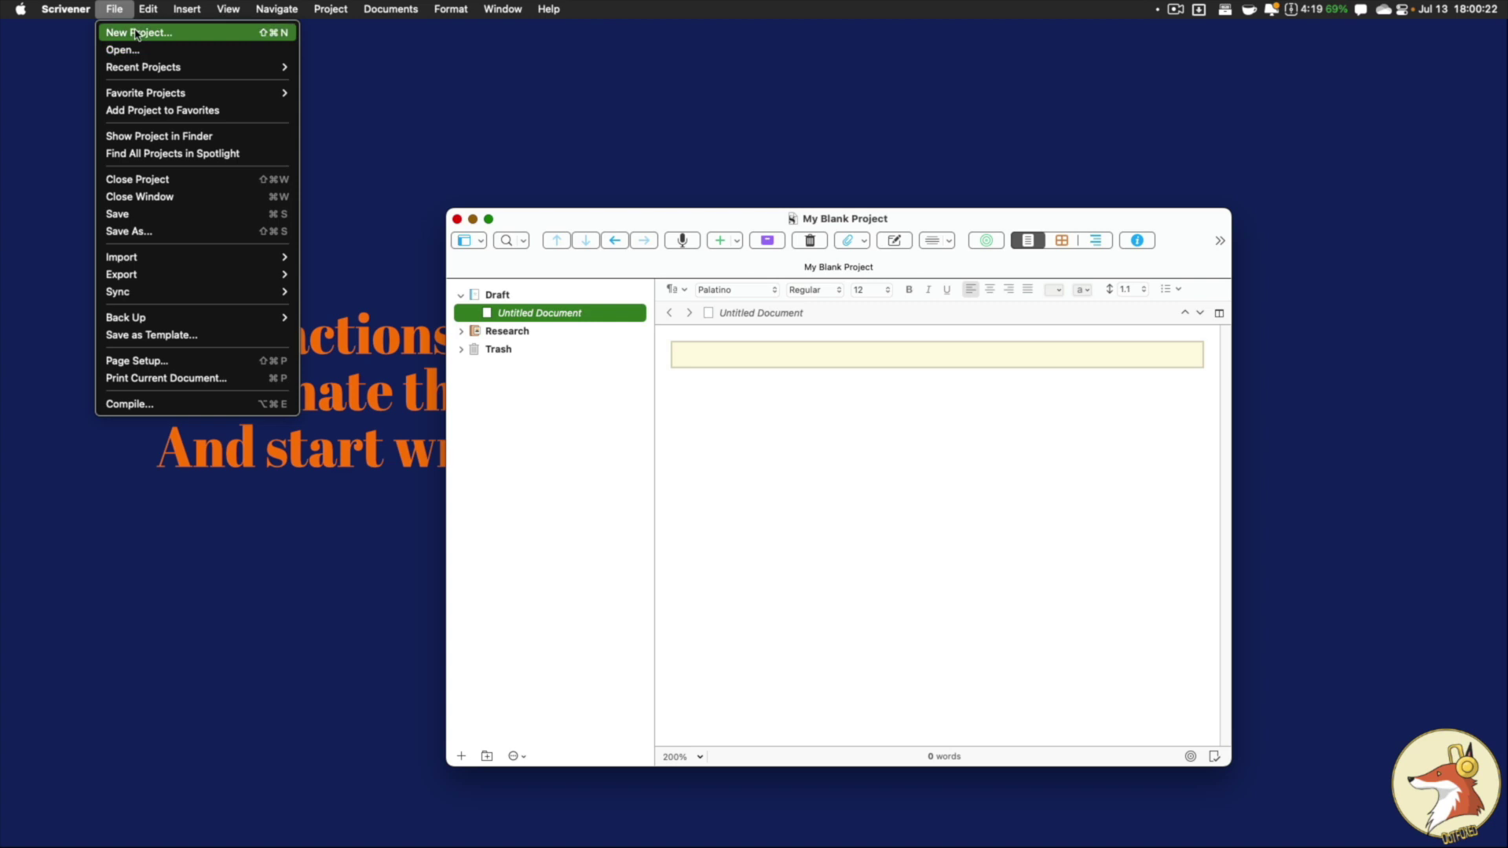
Step: Create 'Novel Test' from the Novel template and tile it beside My Blank Project
click(130, 30)
double_click(648, 328)
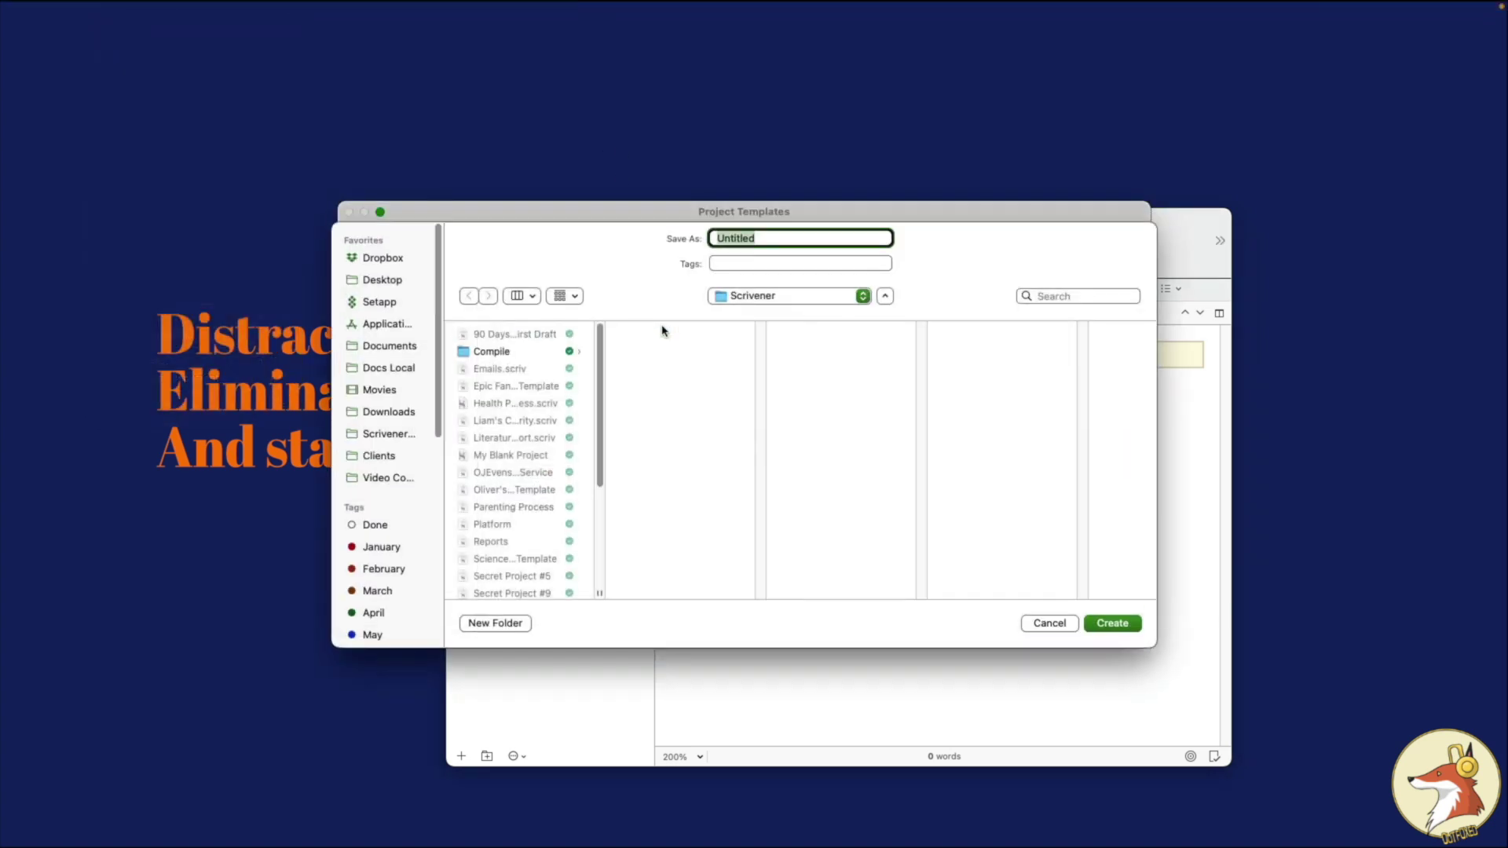
text(Ne)
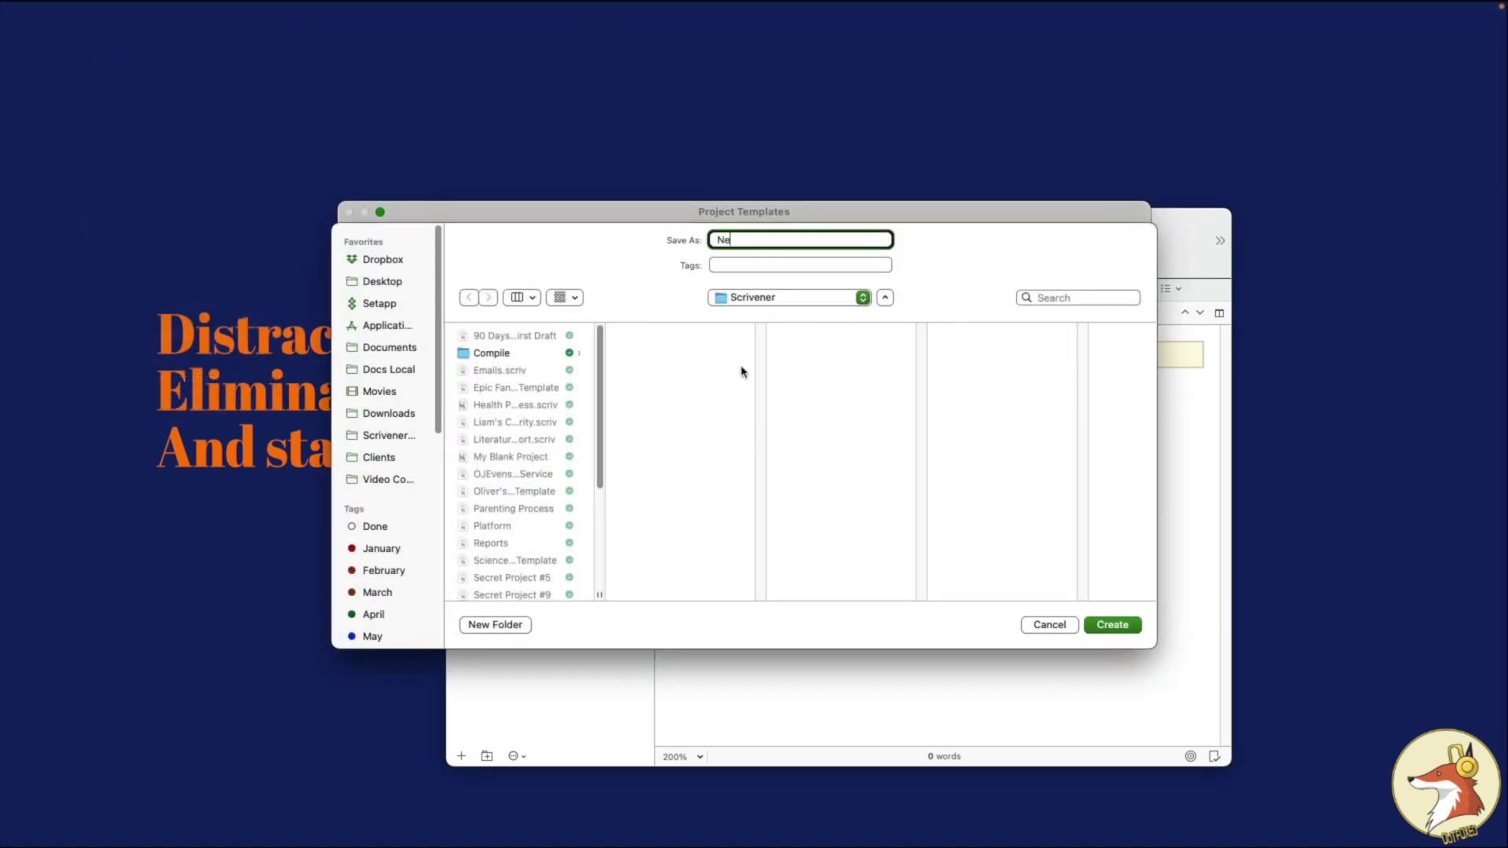
text(vel Test)
key(Return)
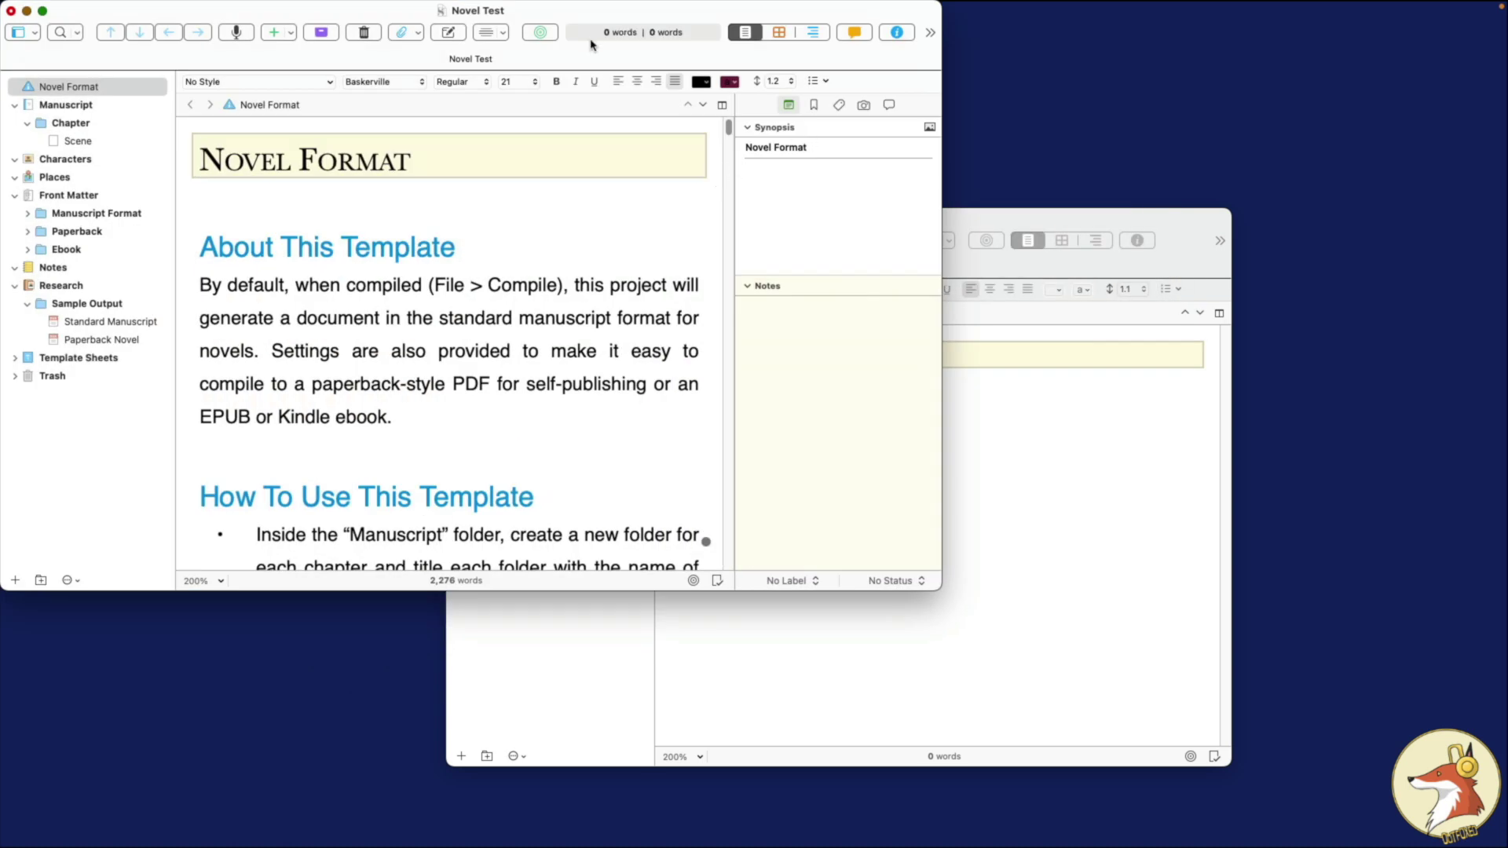
drag(606, 24, 695, 55)
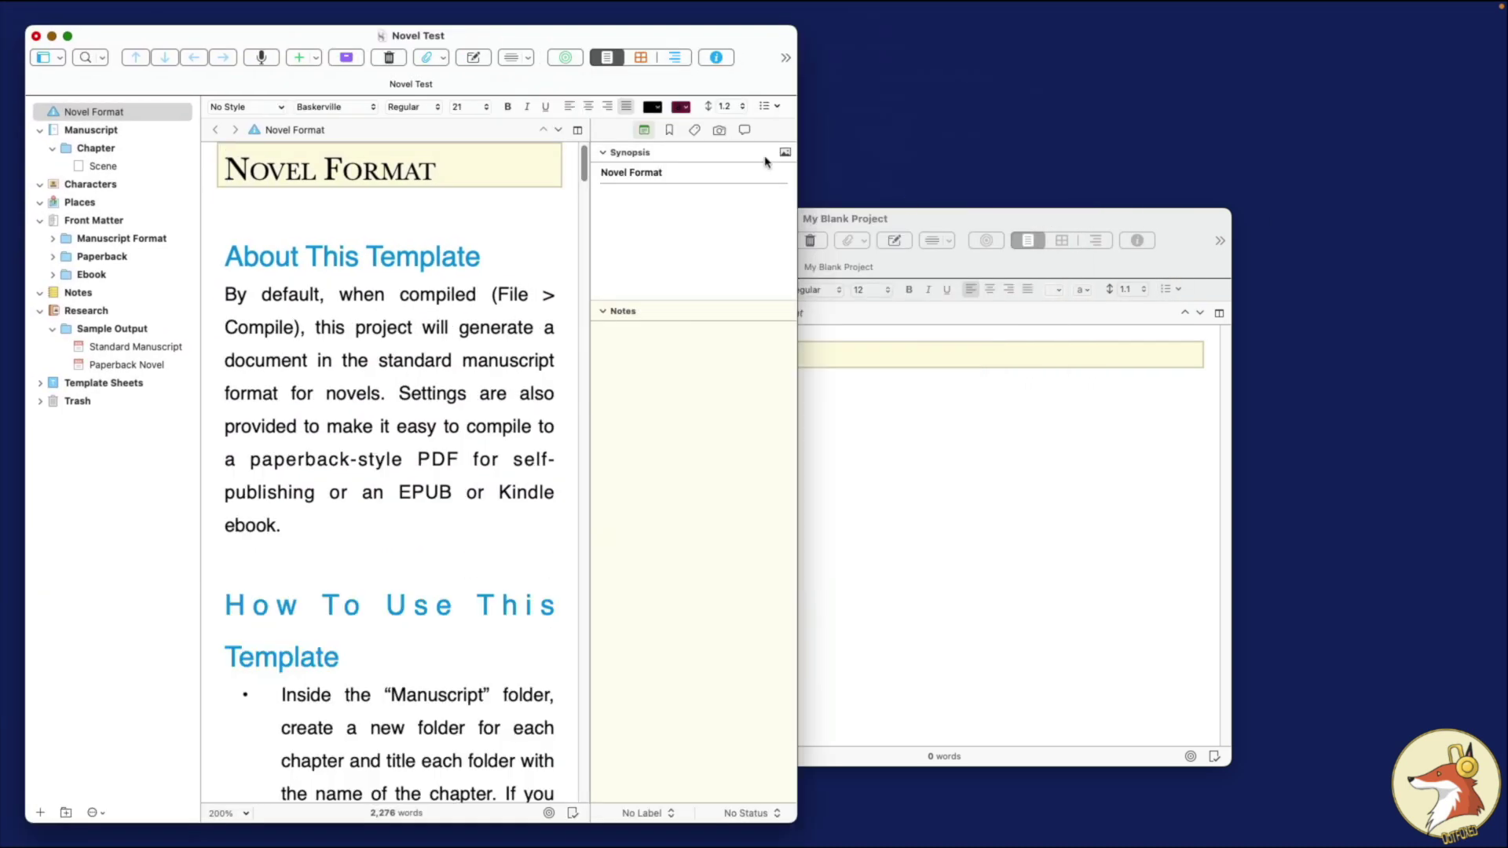
drag(903, 224, 732, 52)
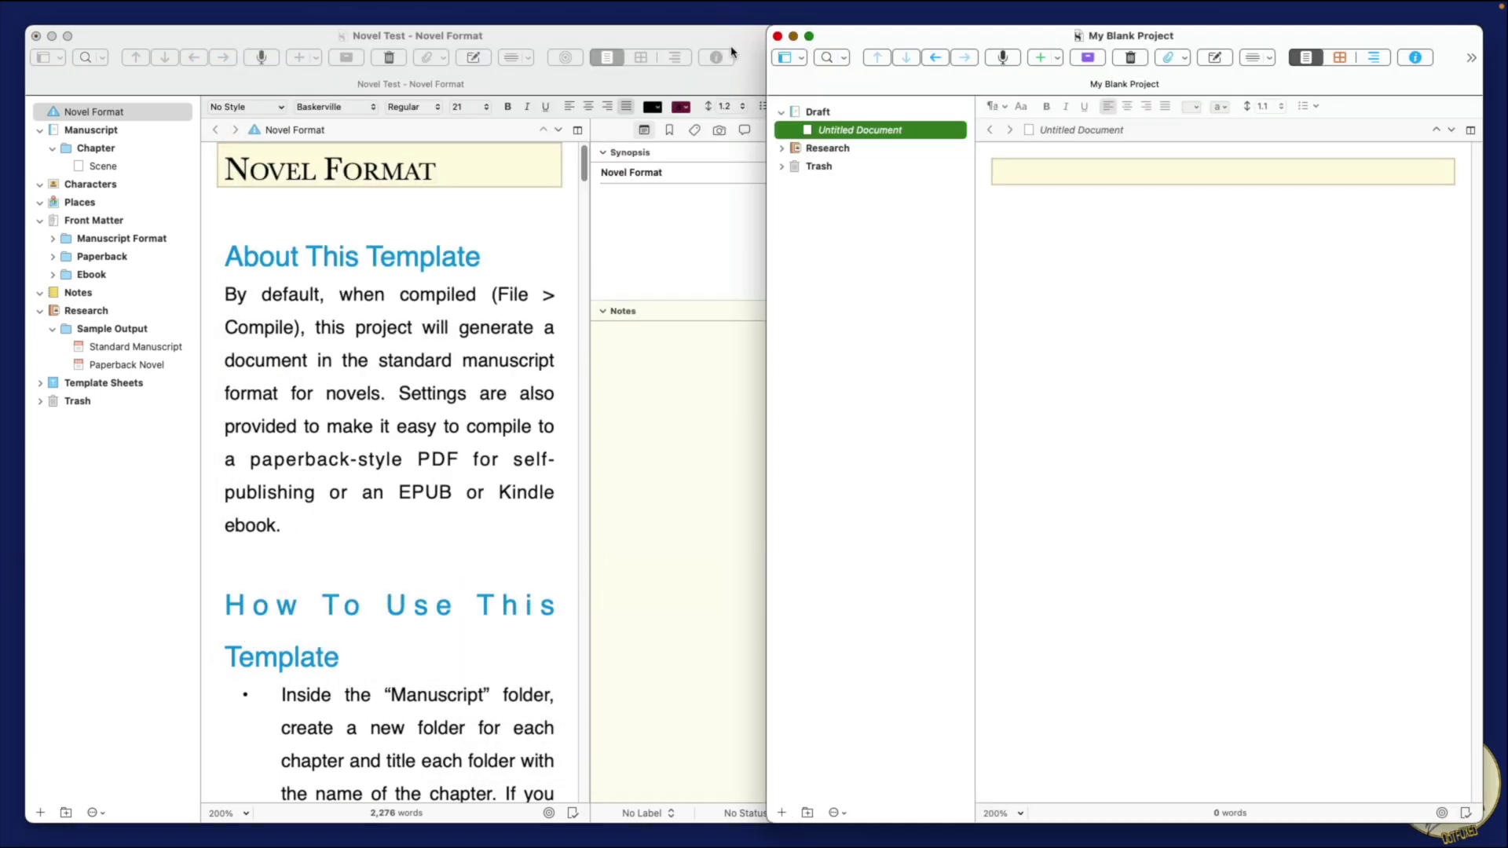
Step: Narrow the Novel Test window and copy the Untitled Document under its Chapter folder
click(724, 39)
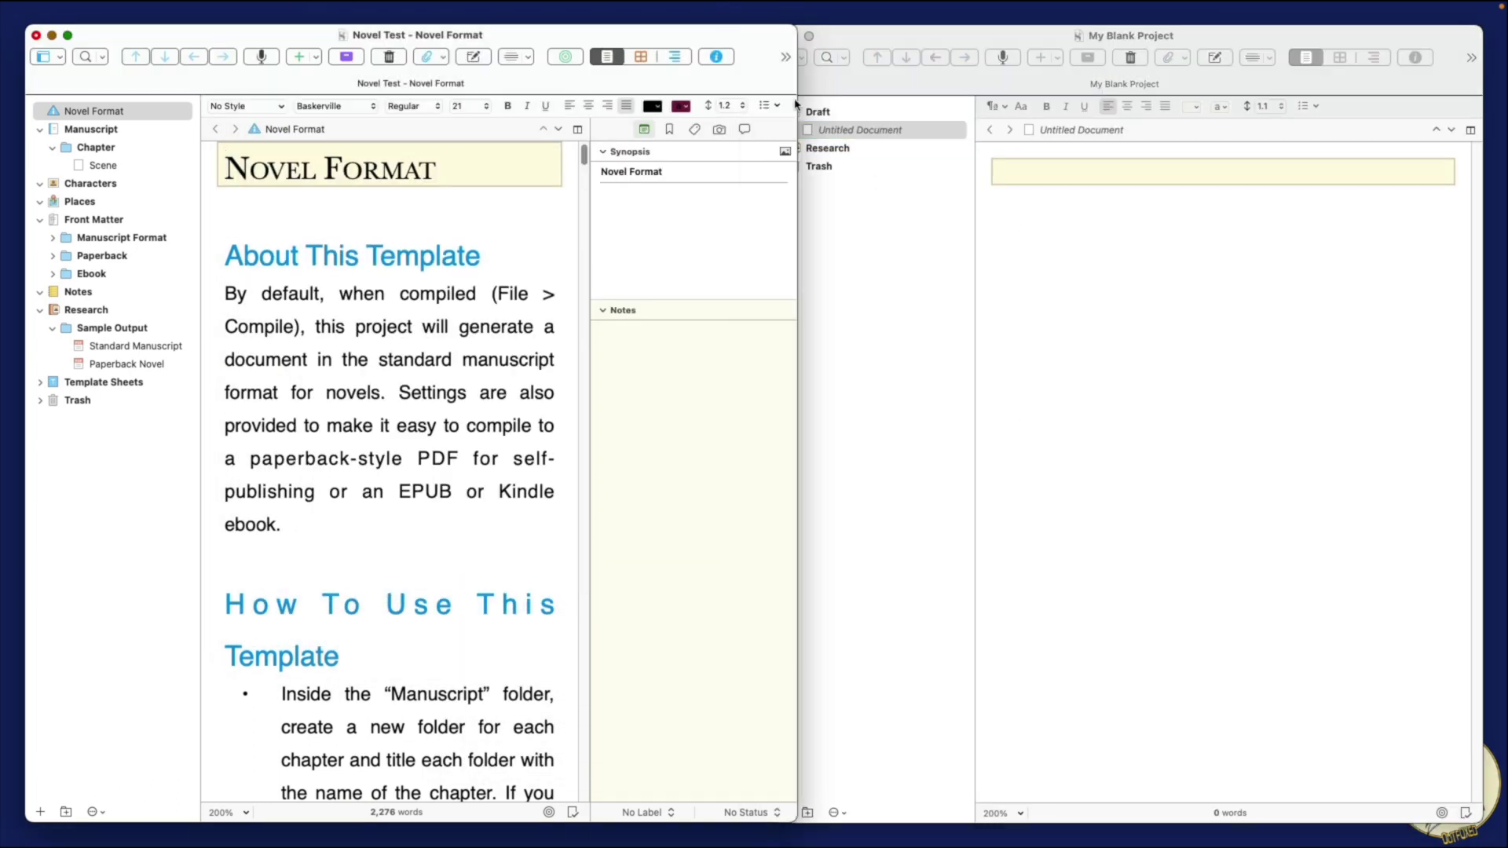
drag(797, 94, 736, 94)
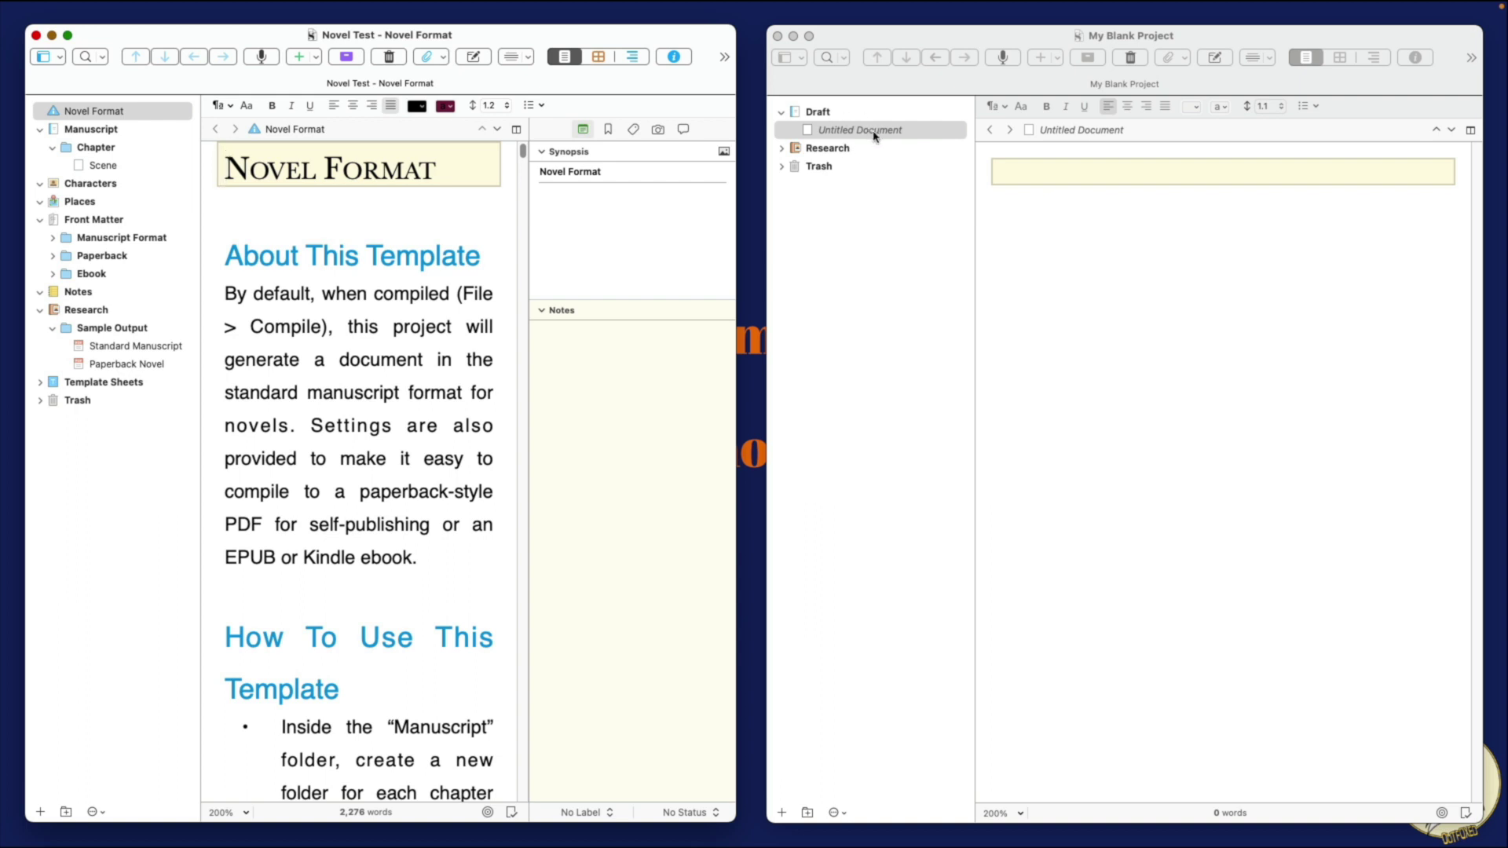
drag(874, 137, 94, 165)
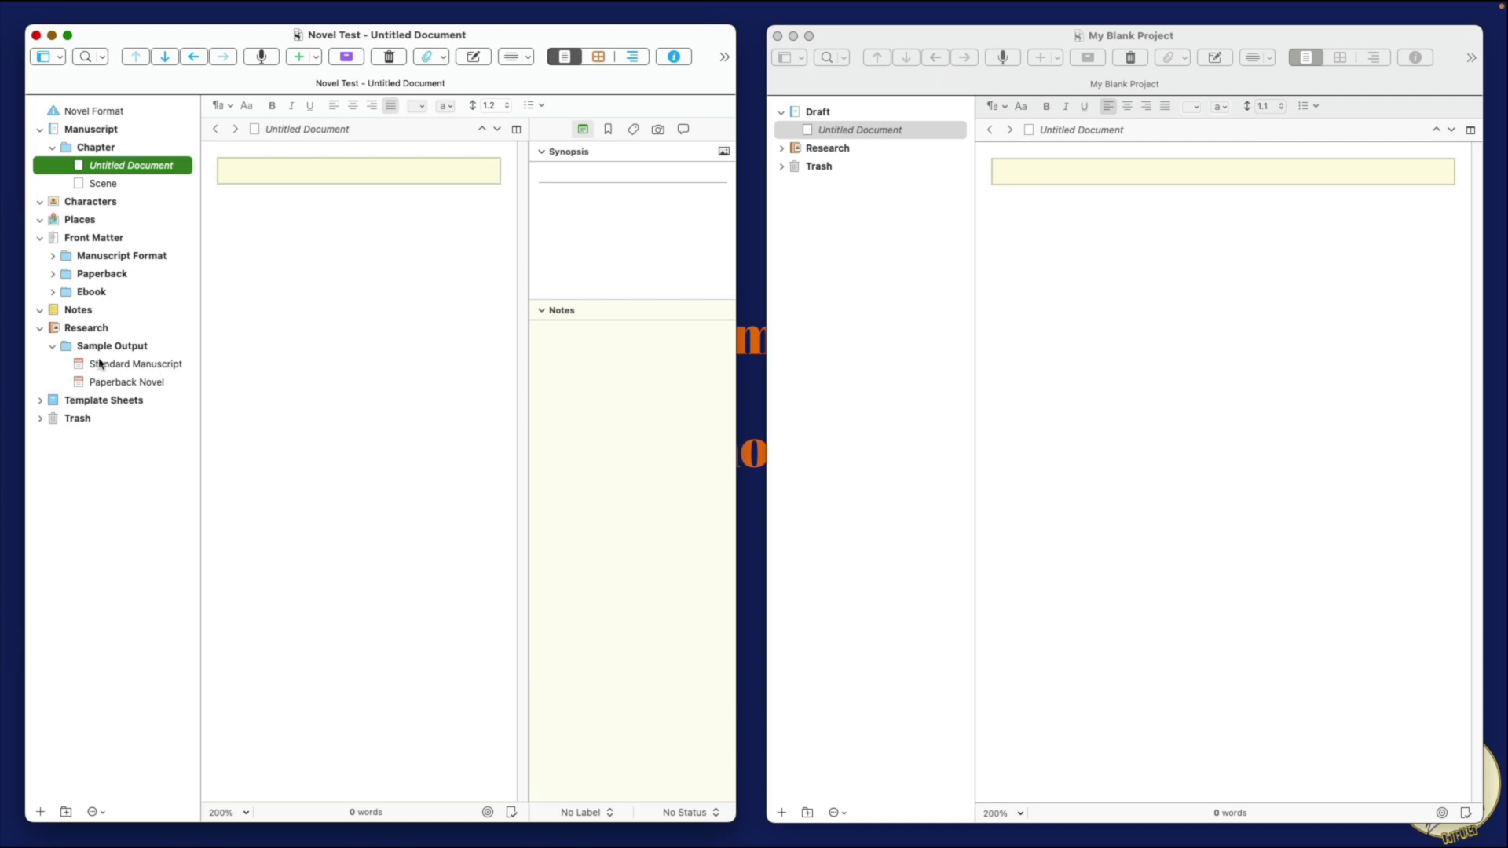
Step: Collapse Sample Output and Front Matter, then copy Characters into My Blank Project's Research
click(54, 348)
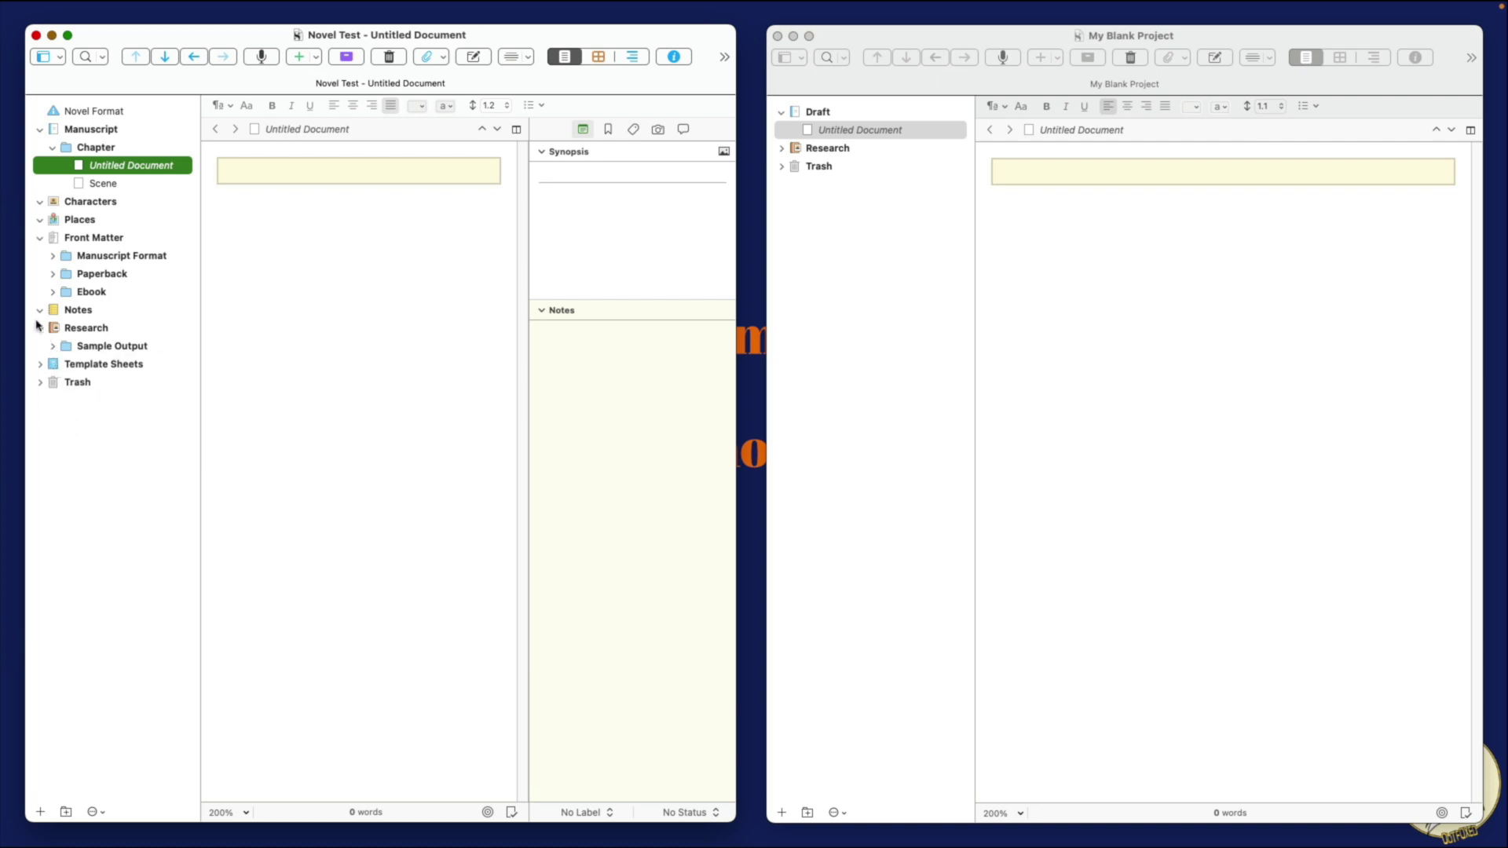
click(40, 238)
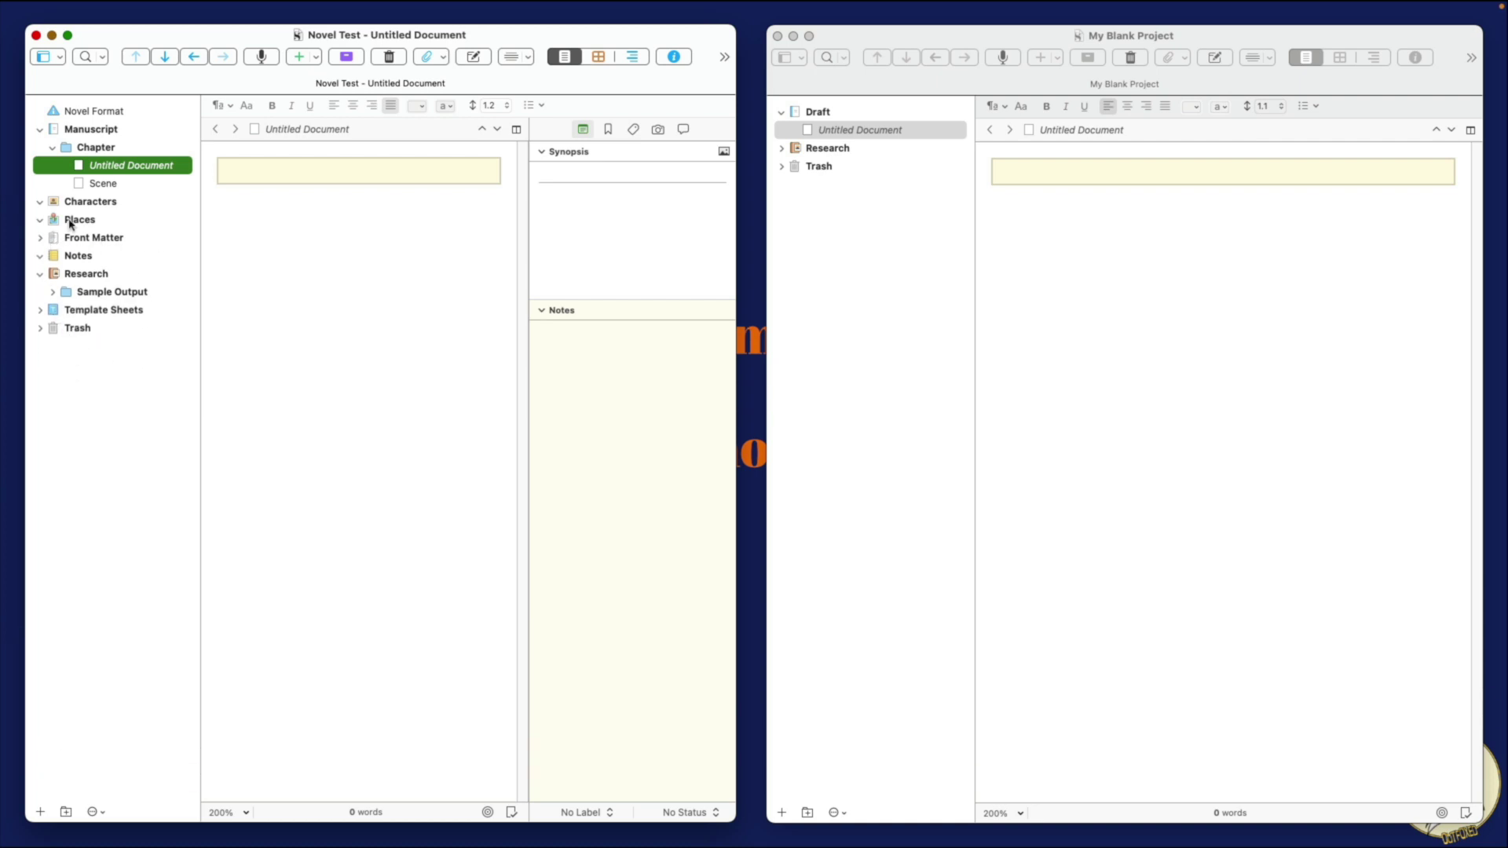
drag(97, 206, 870, 150)
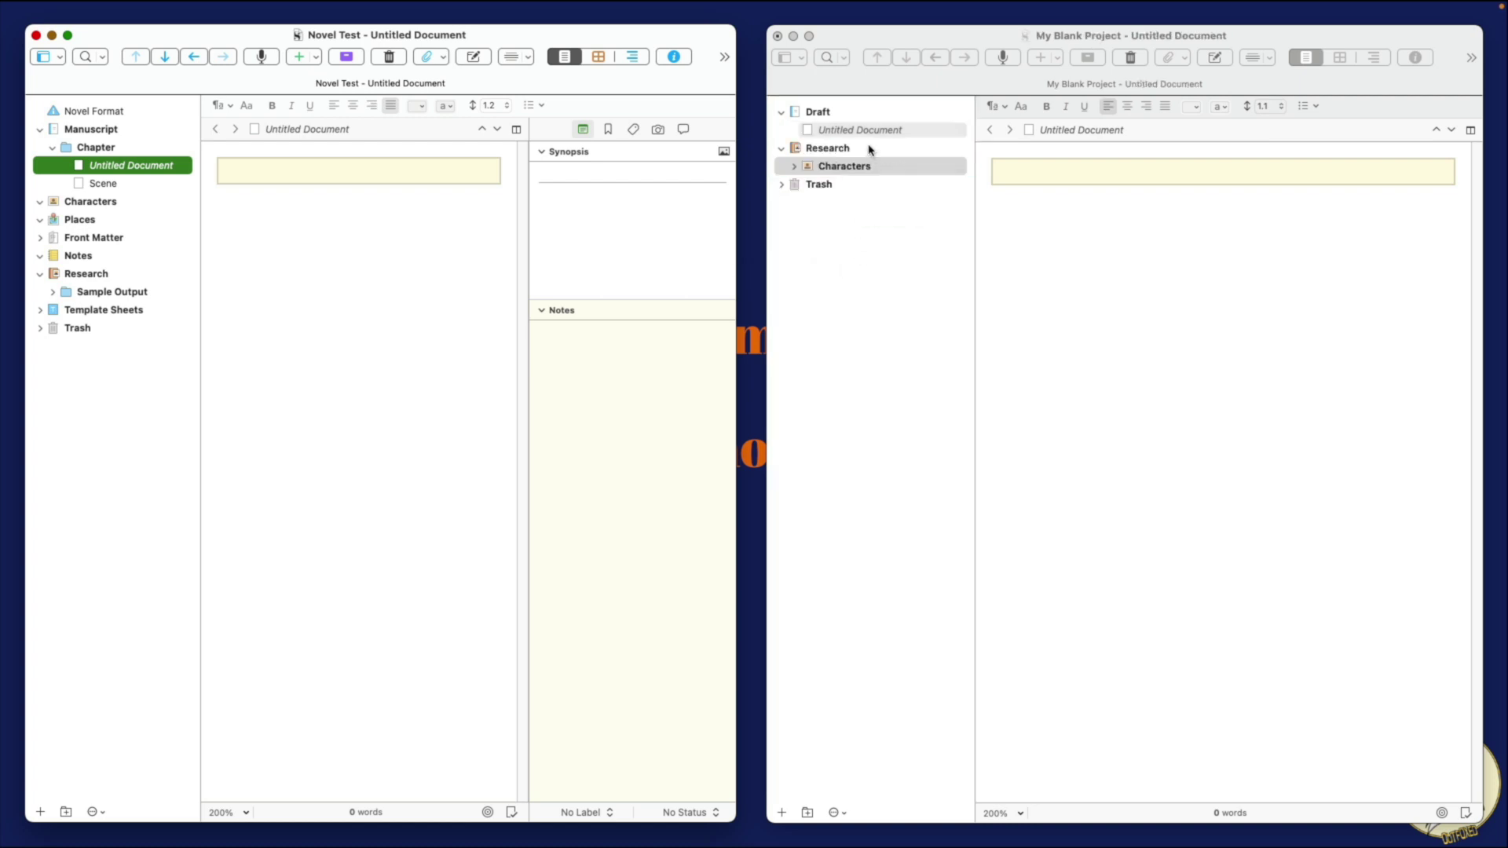
click(796, 167)
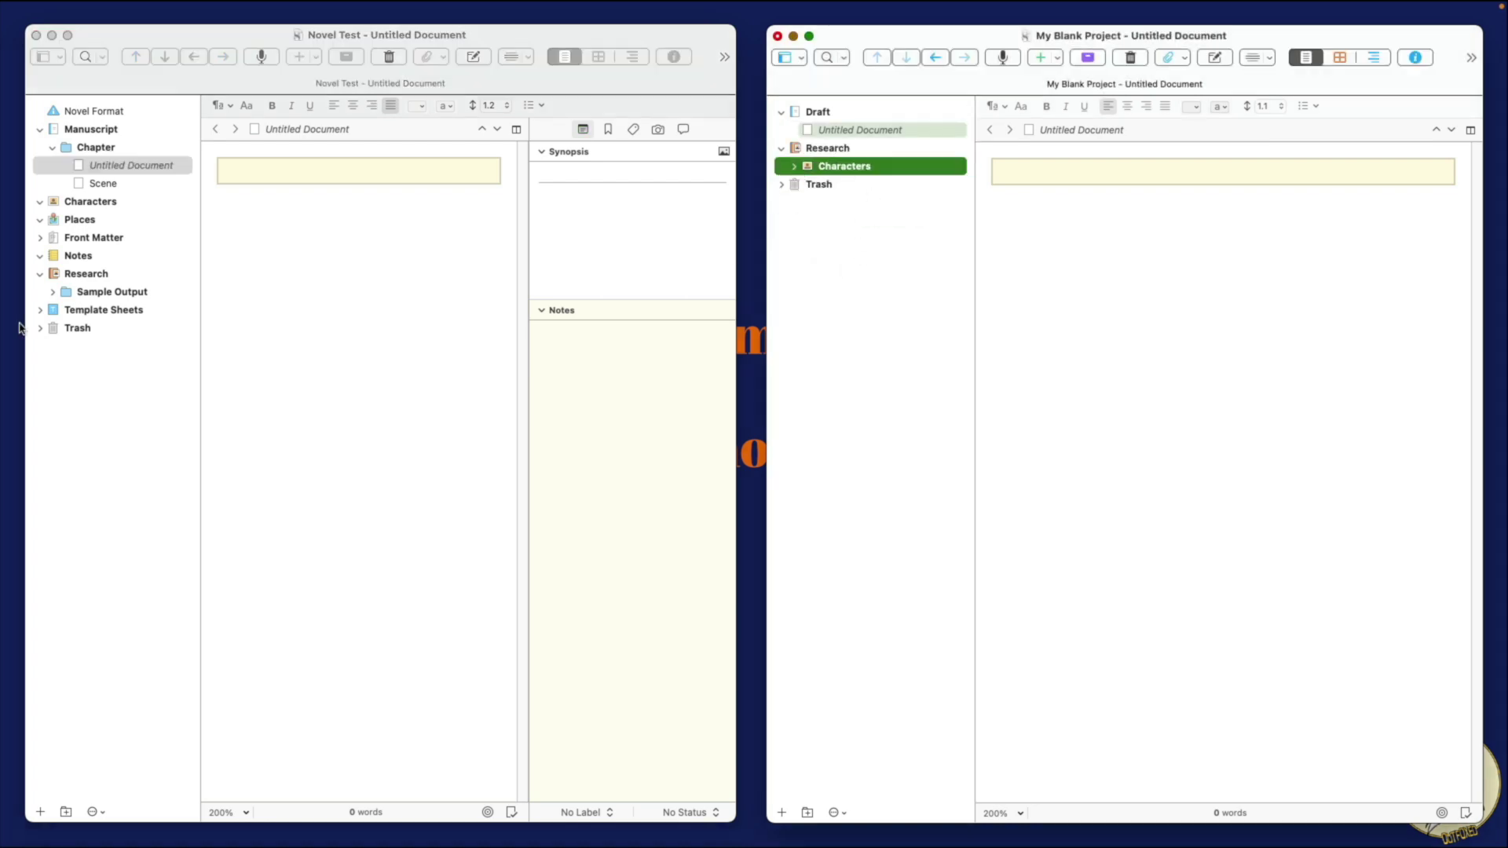
Step: Copy the Template Sheets folder into My Blank Project and check its sketches
drag(102, 310, 781, 180)
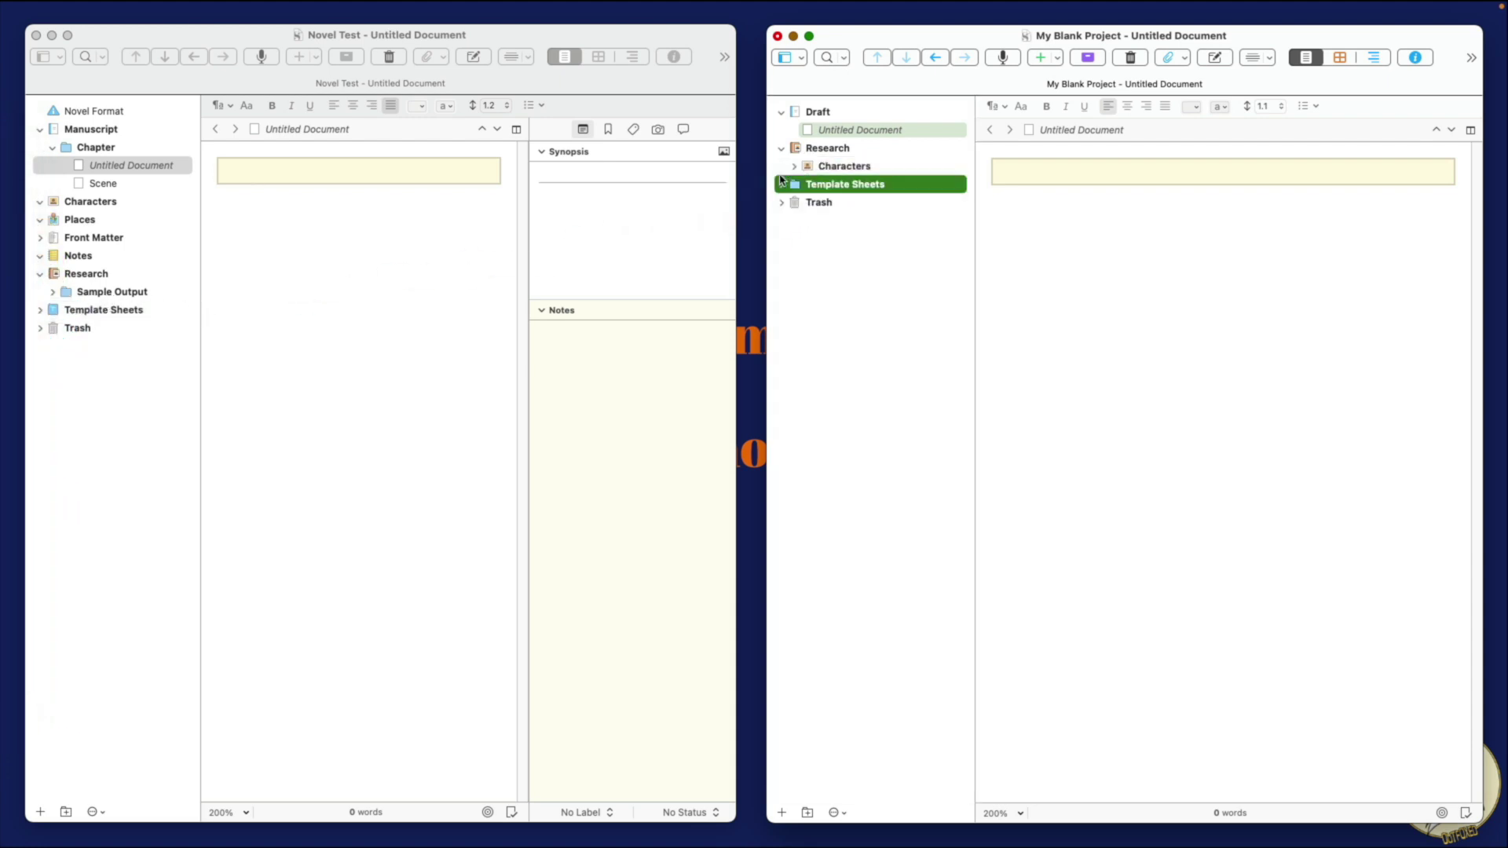
click(781, 184)
click(782, 184)
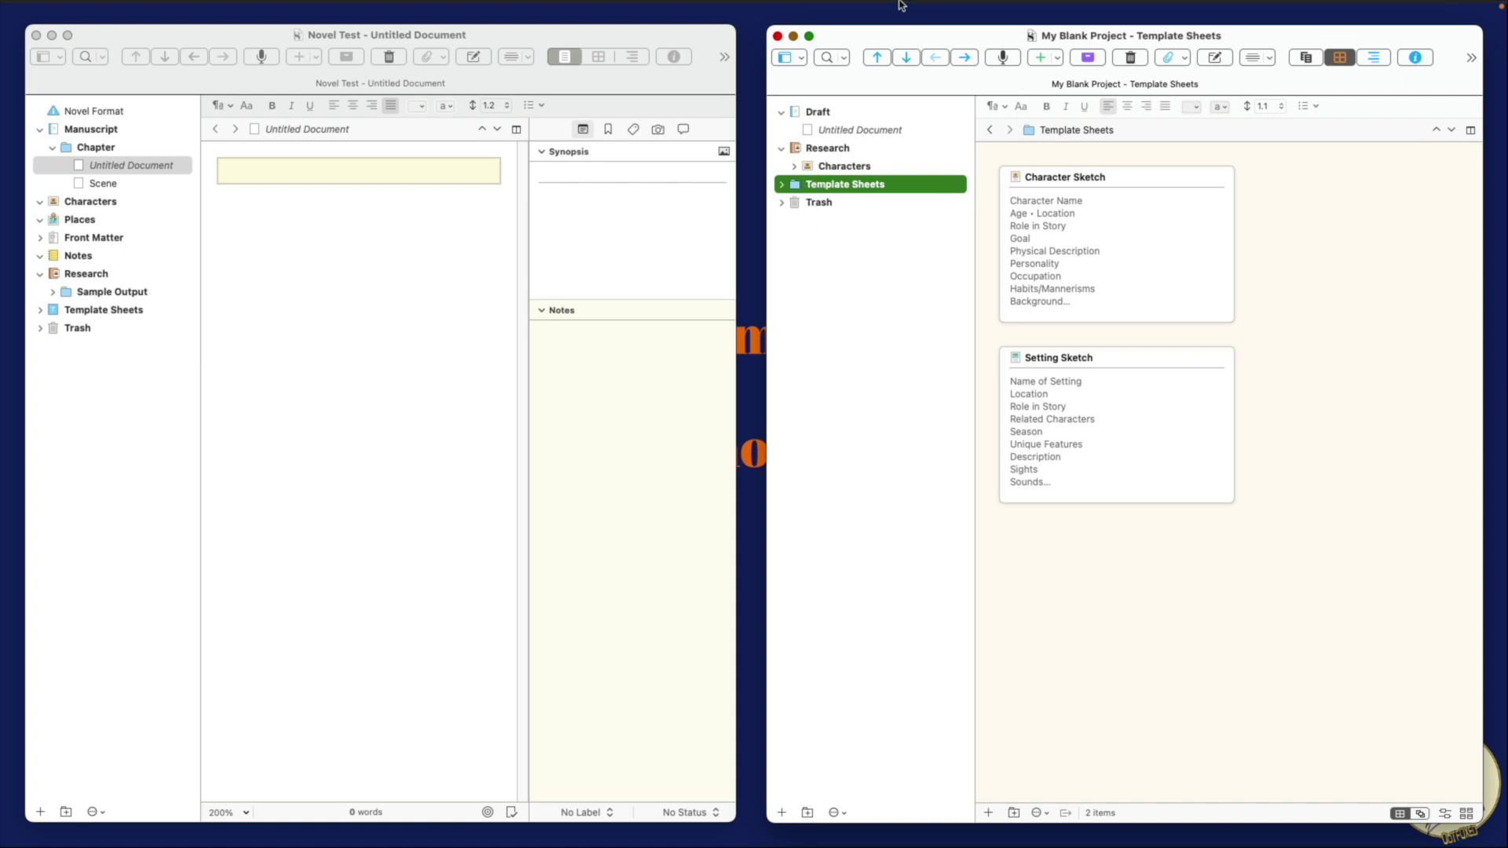
Step: Set Template Sheets as the Templates Folder under Project Settings' Special Folders
click(330, 8)
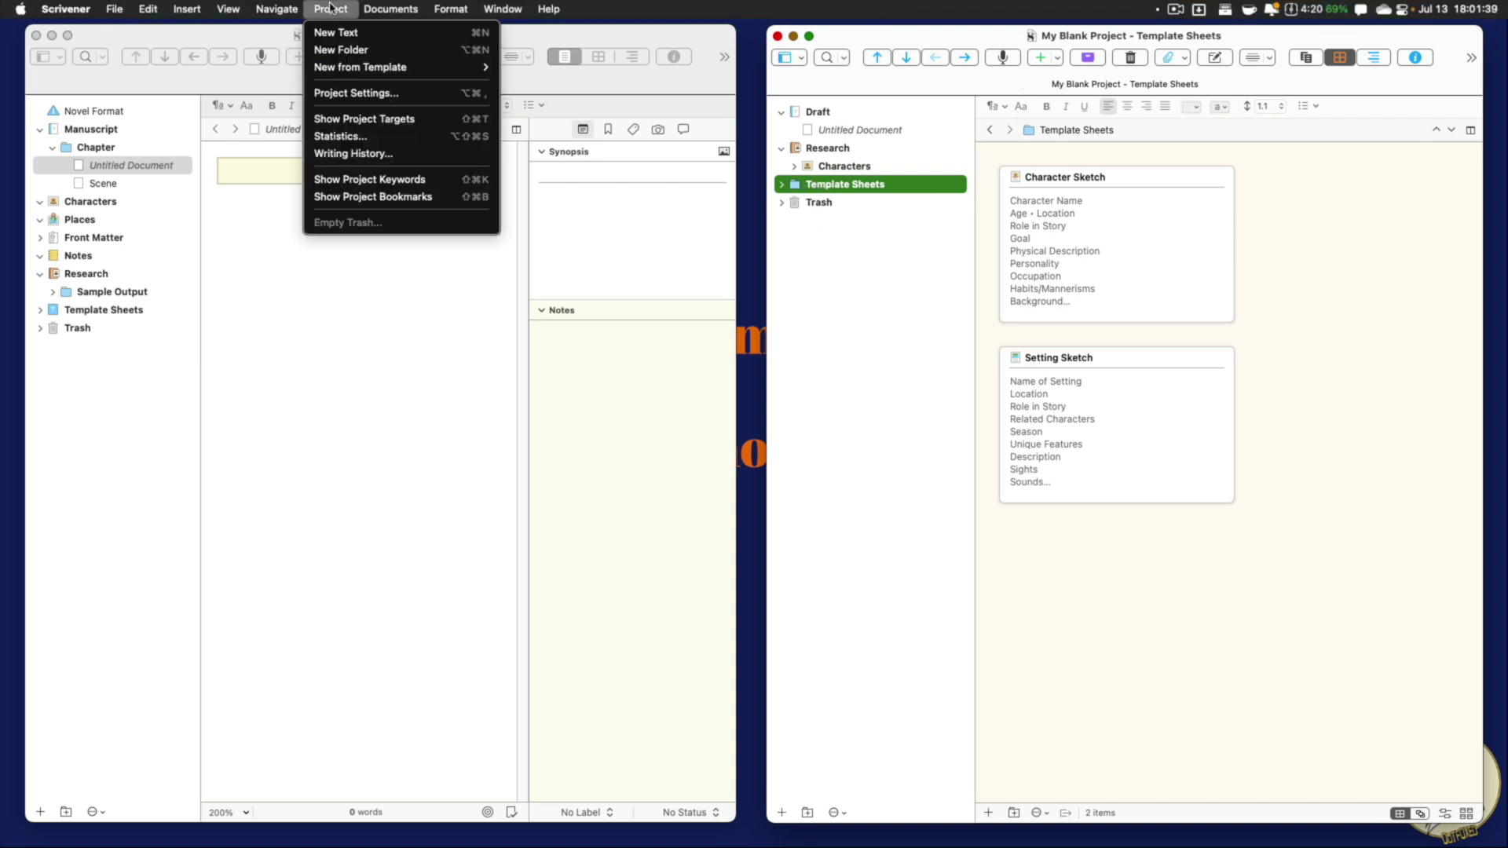
click(385, 94)
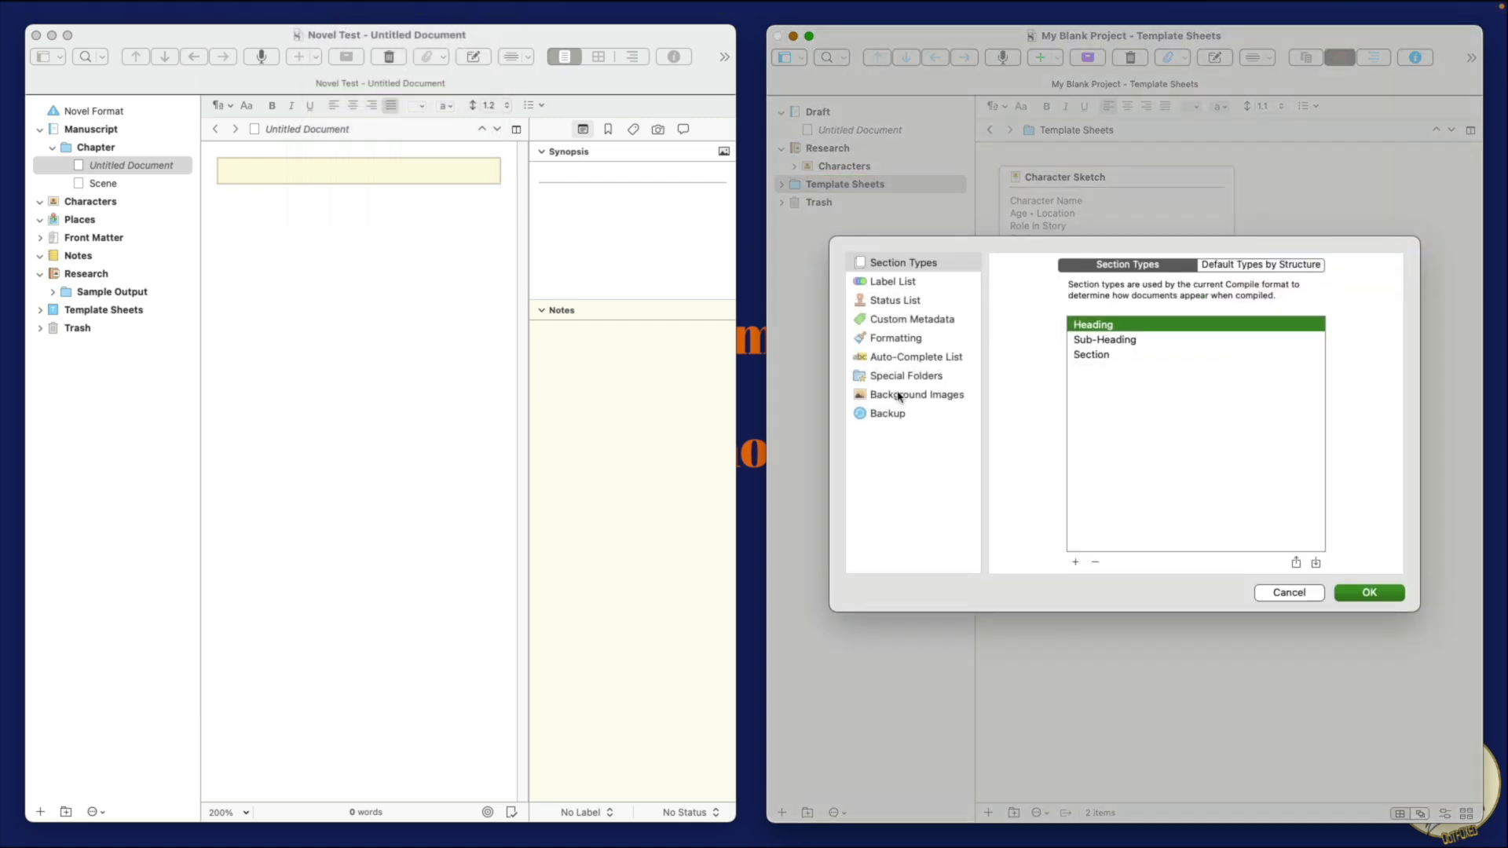
click(904, 378)
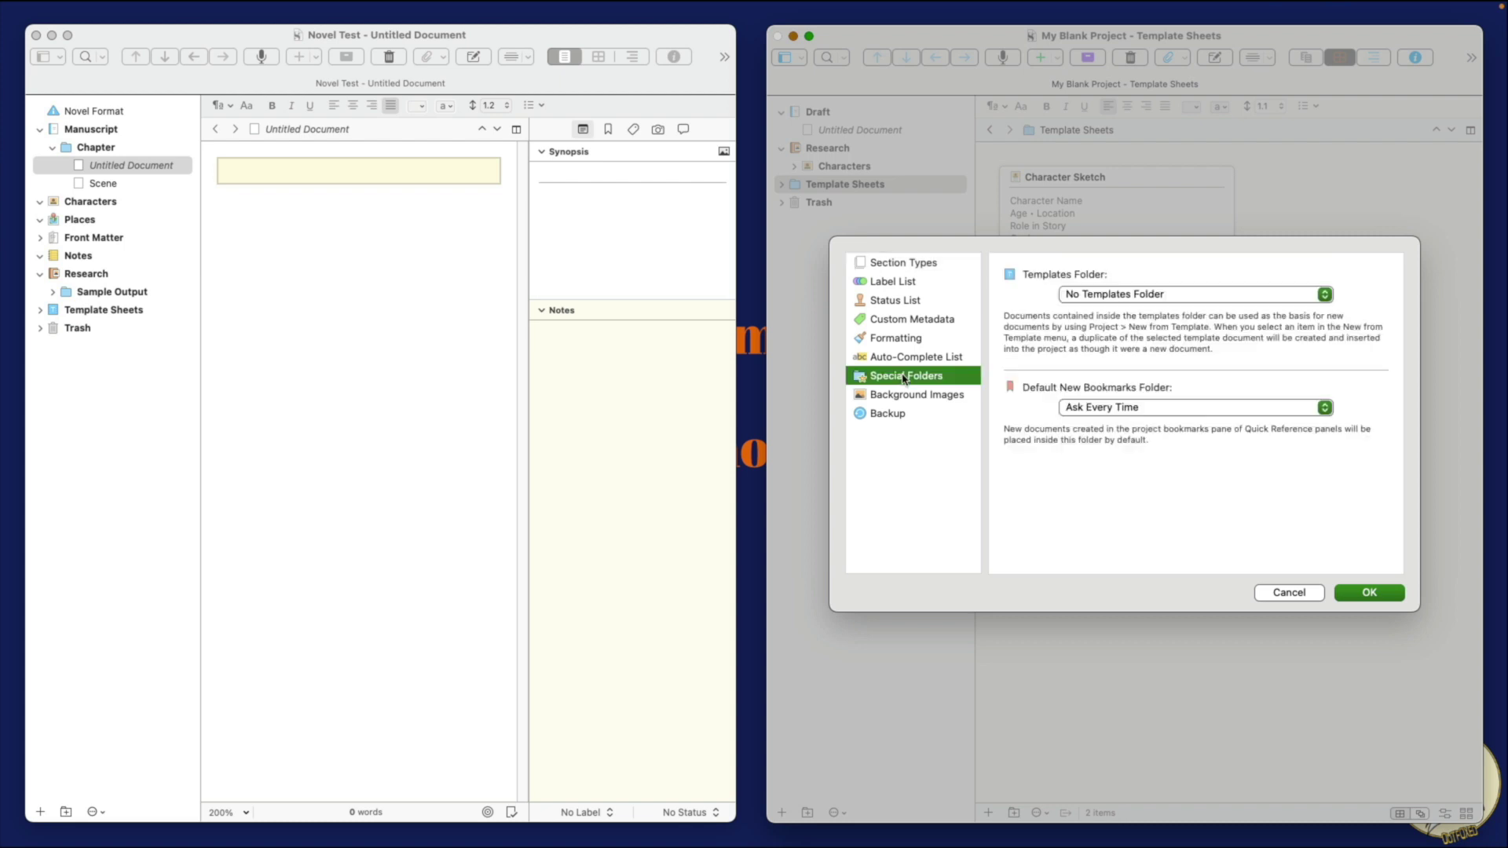
click(1135, 296)
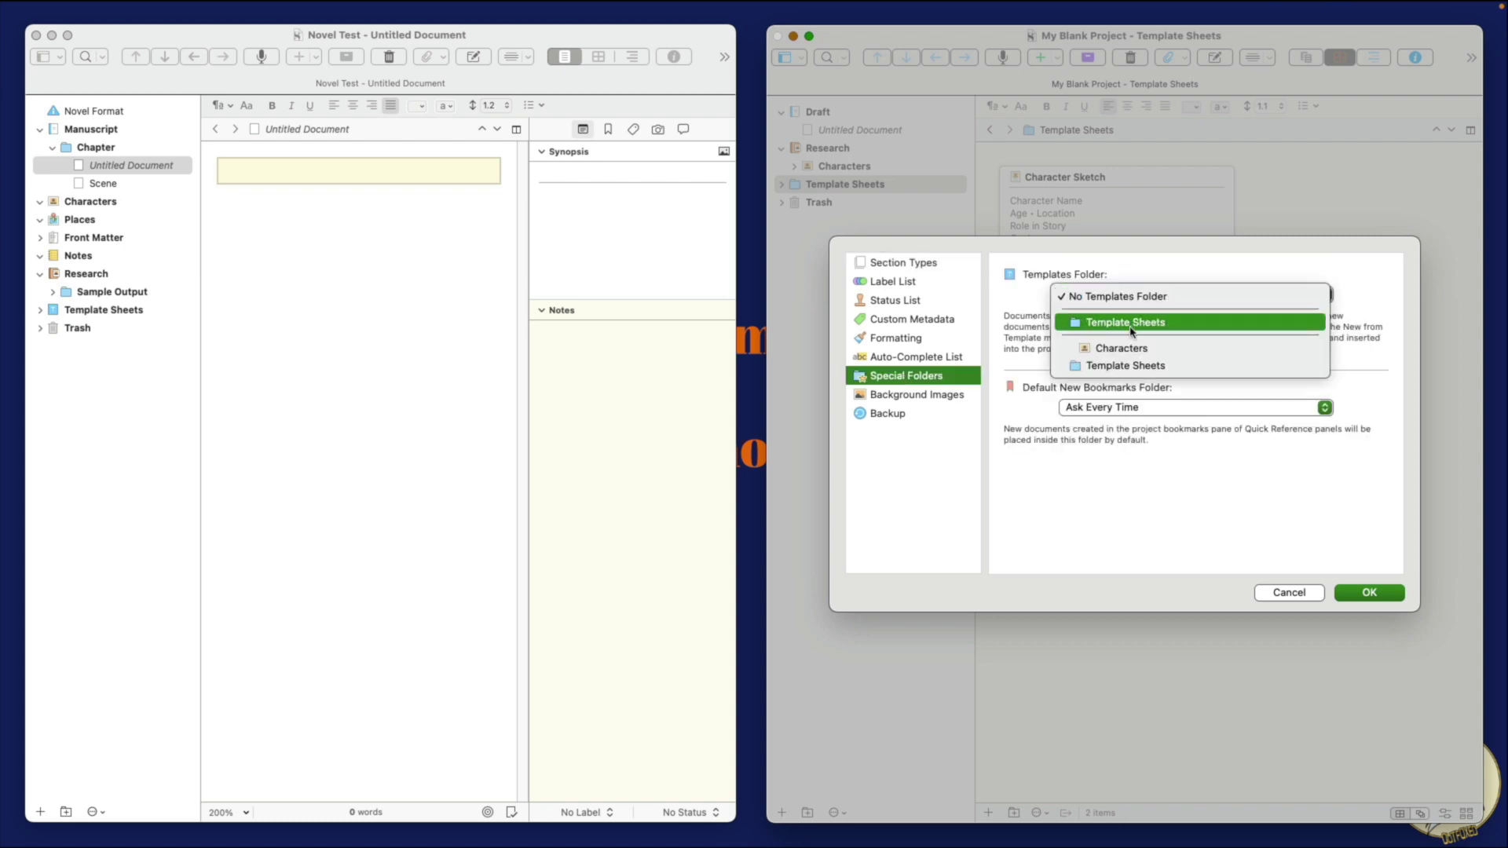
click(1132, 332)
click(1386, 594)
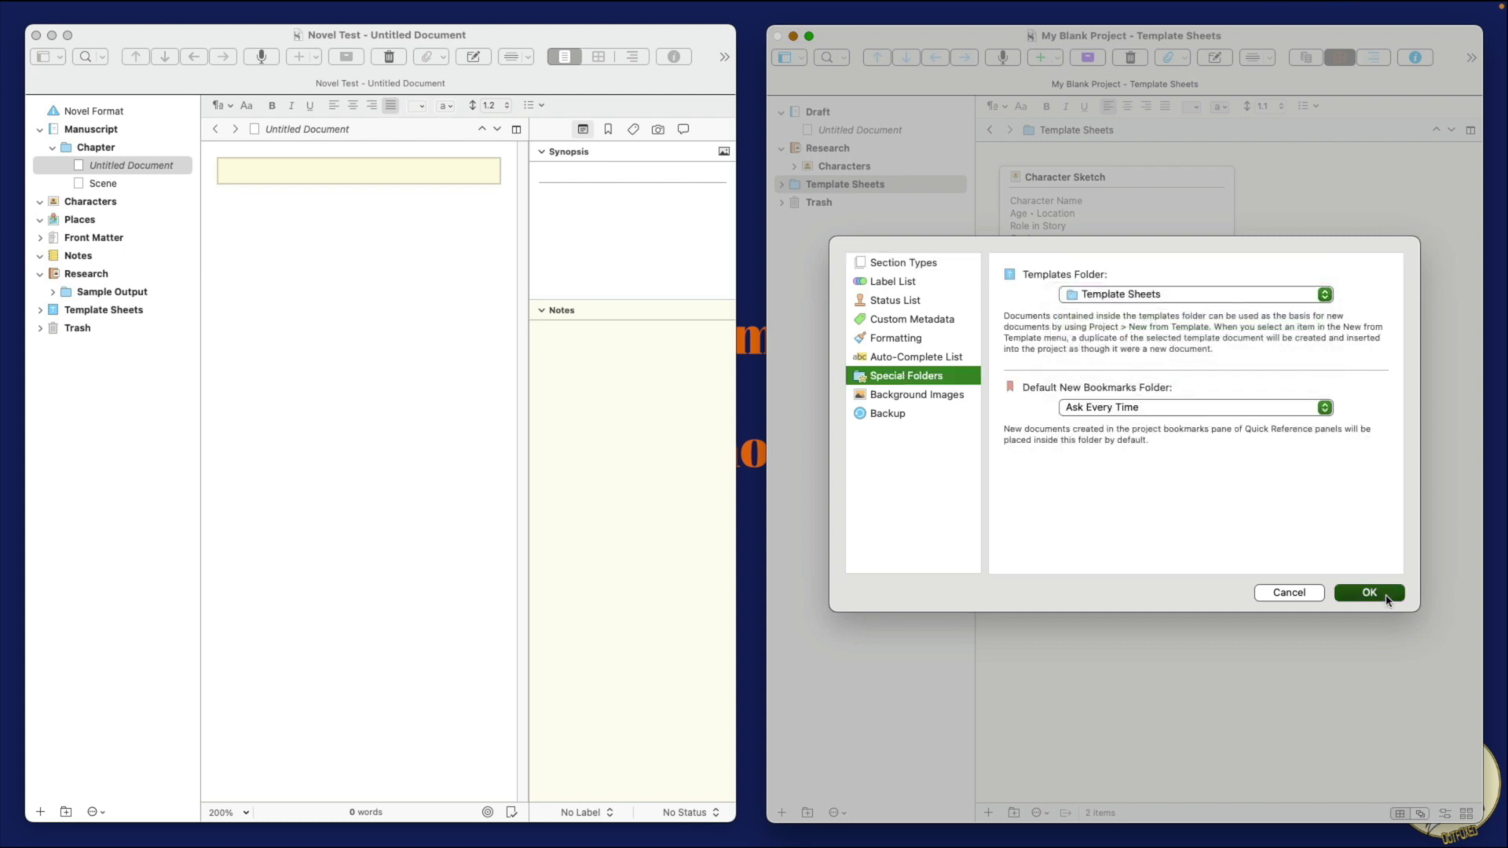
click(781, 185)
Step: Add a Character Sketch document to Characters, then copy Places into Research
click(782, 184)
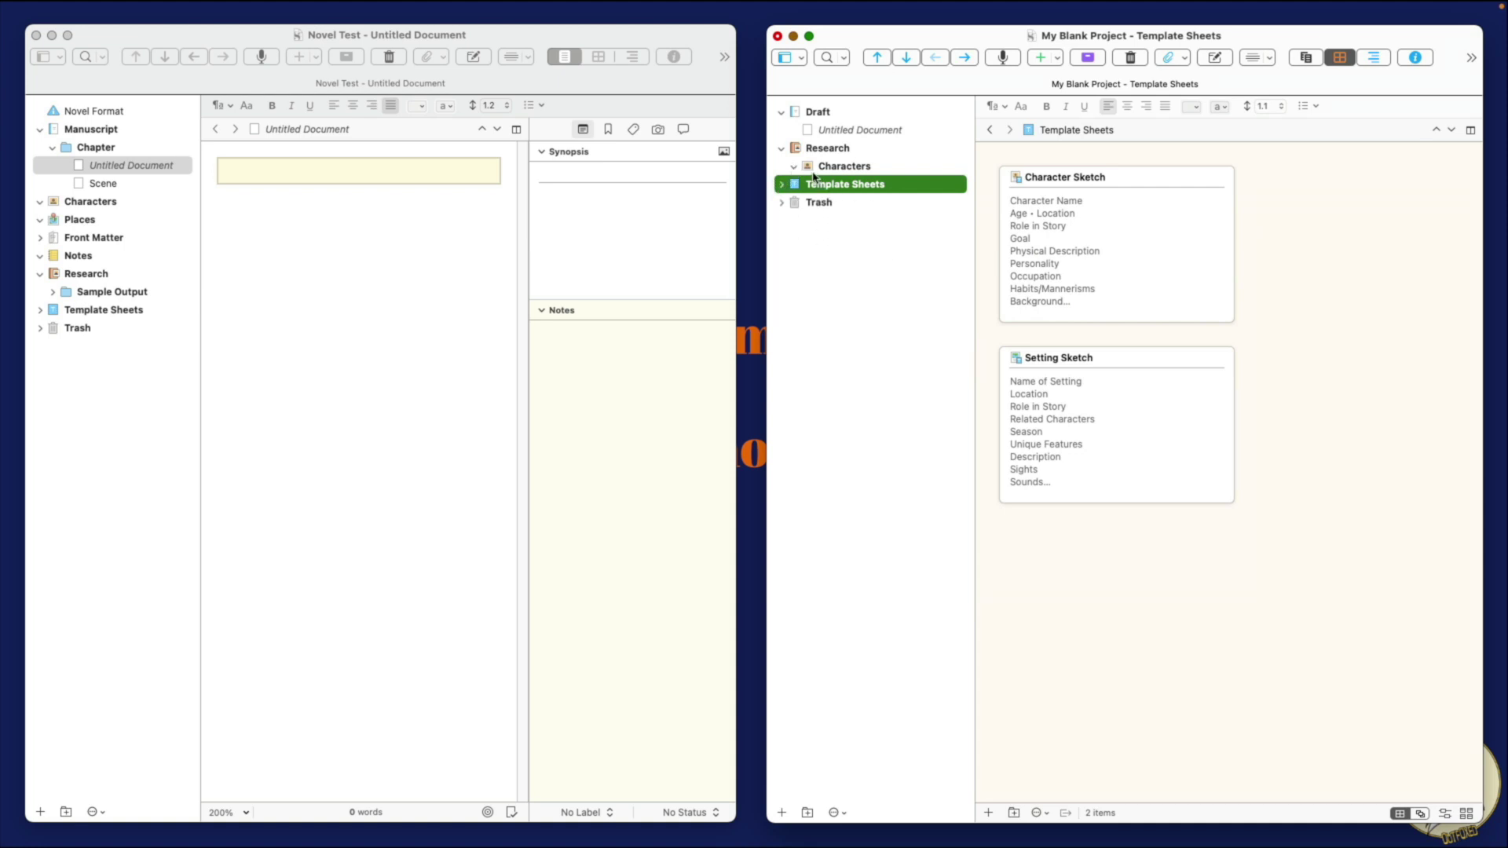
click(814, 169)
click(1059, 65)
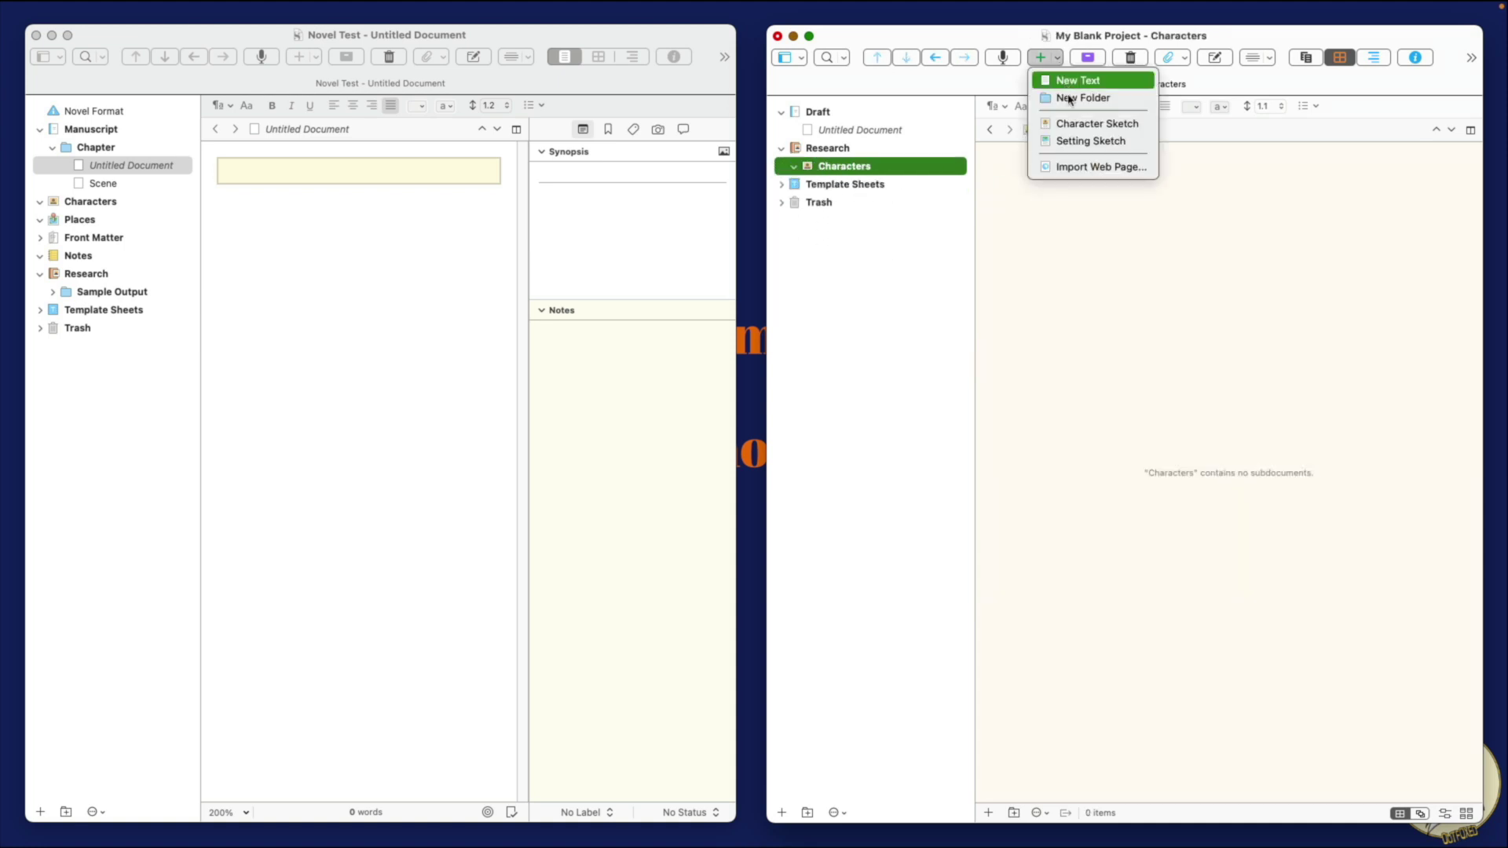
click(1053, 124)
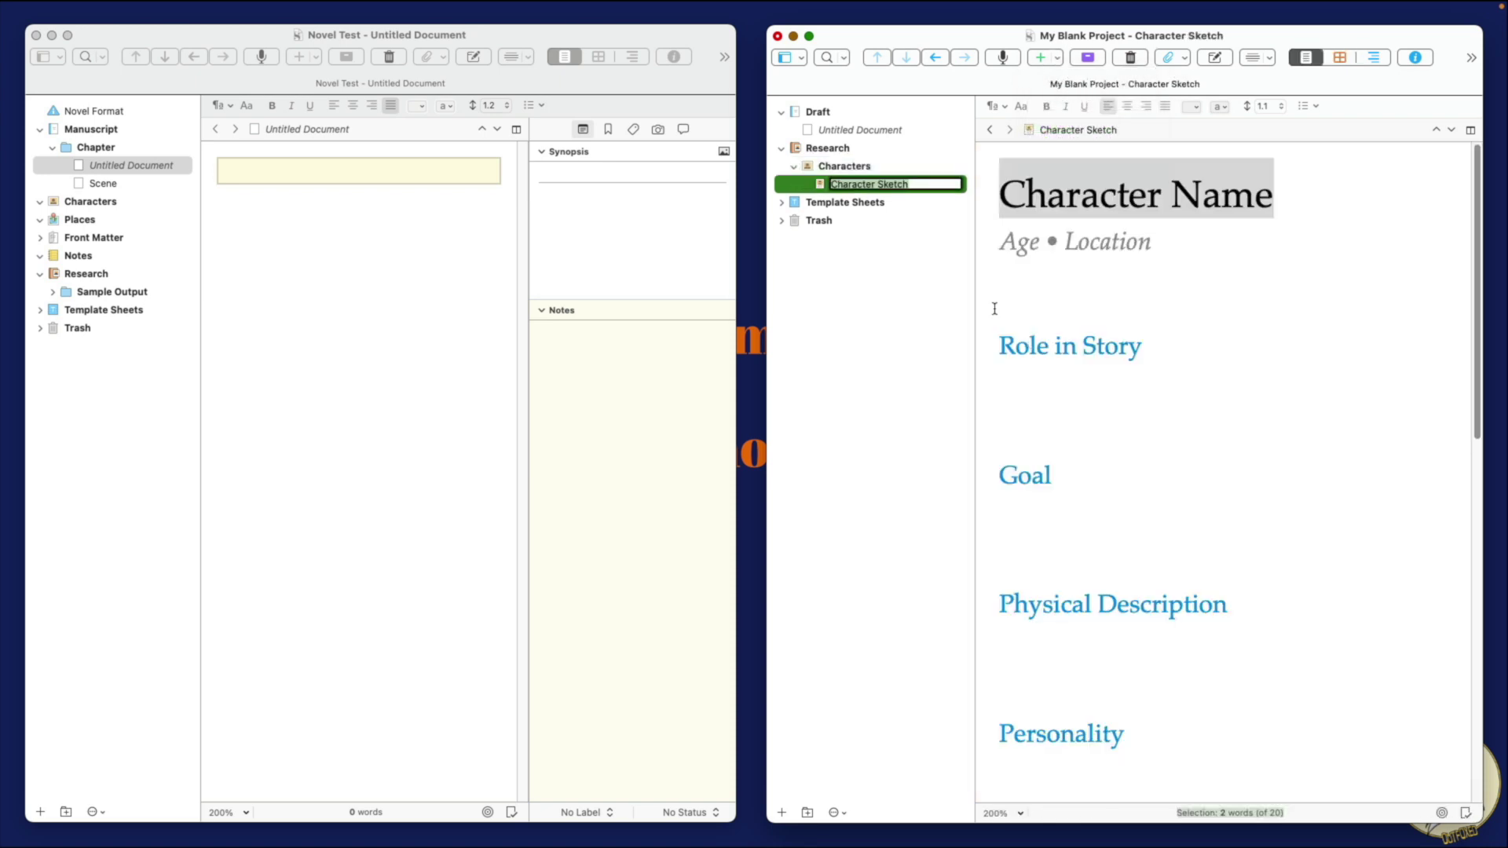
click(885, 248)
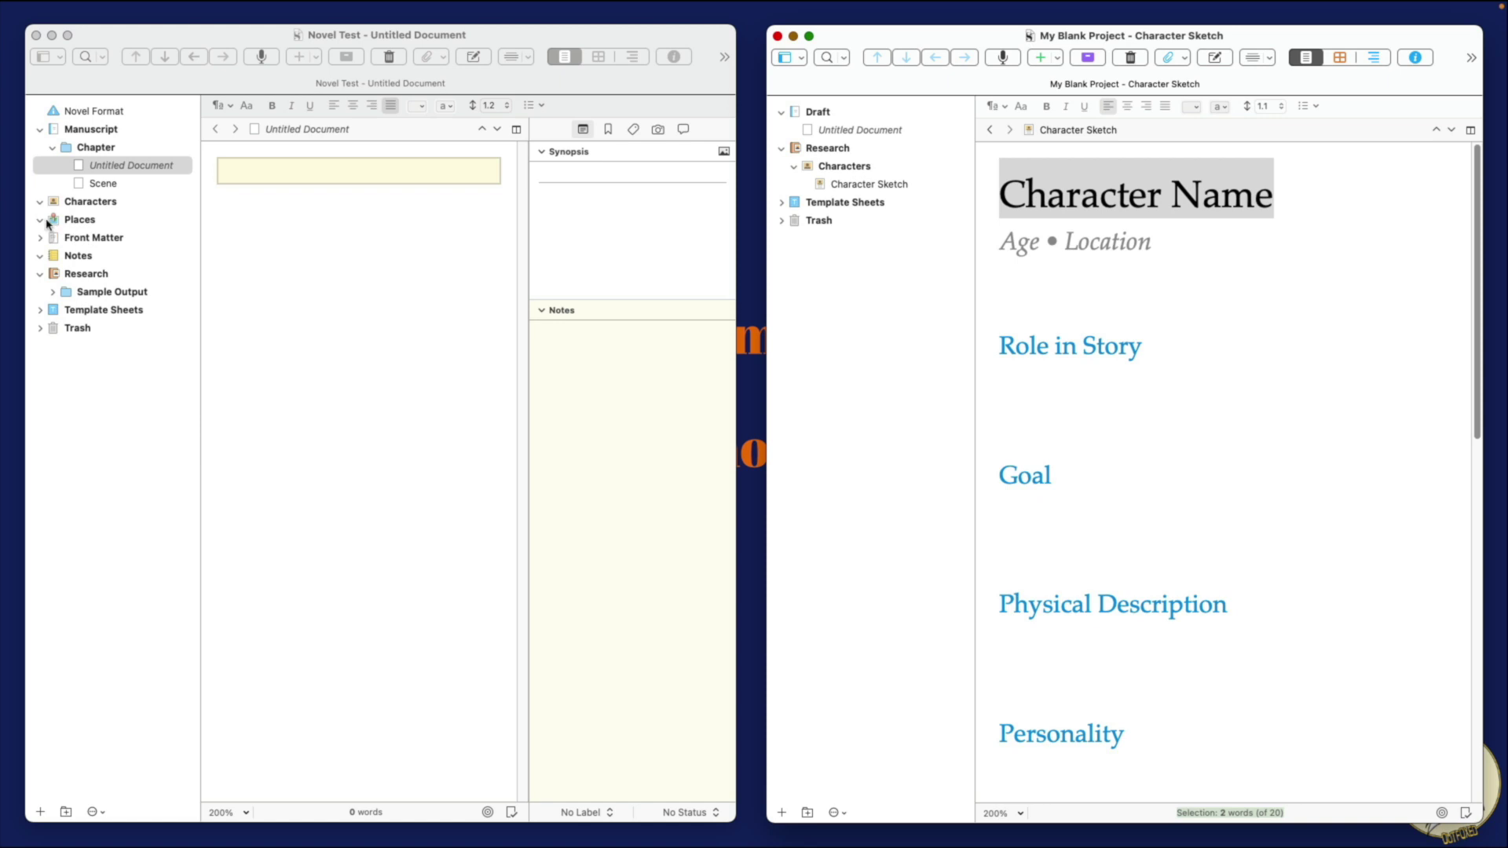
drag(72, 230, 817, 167)
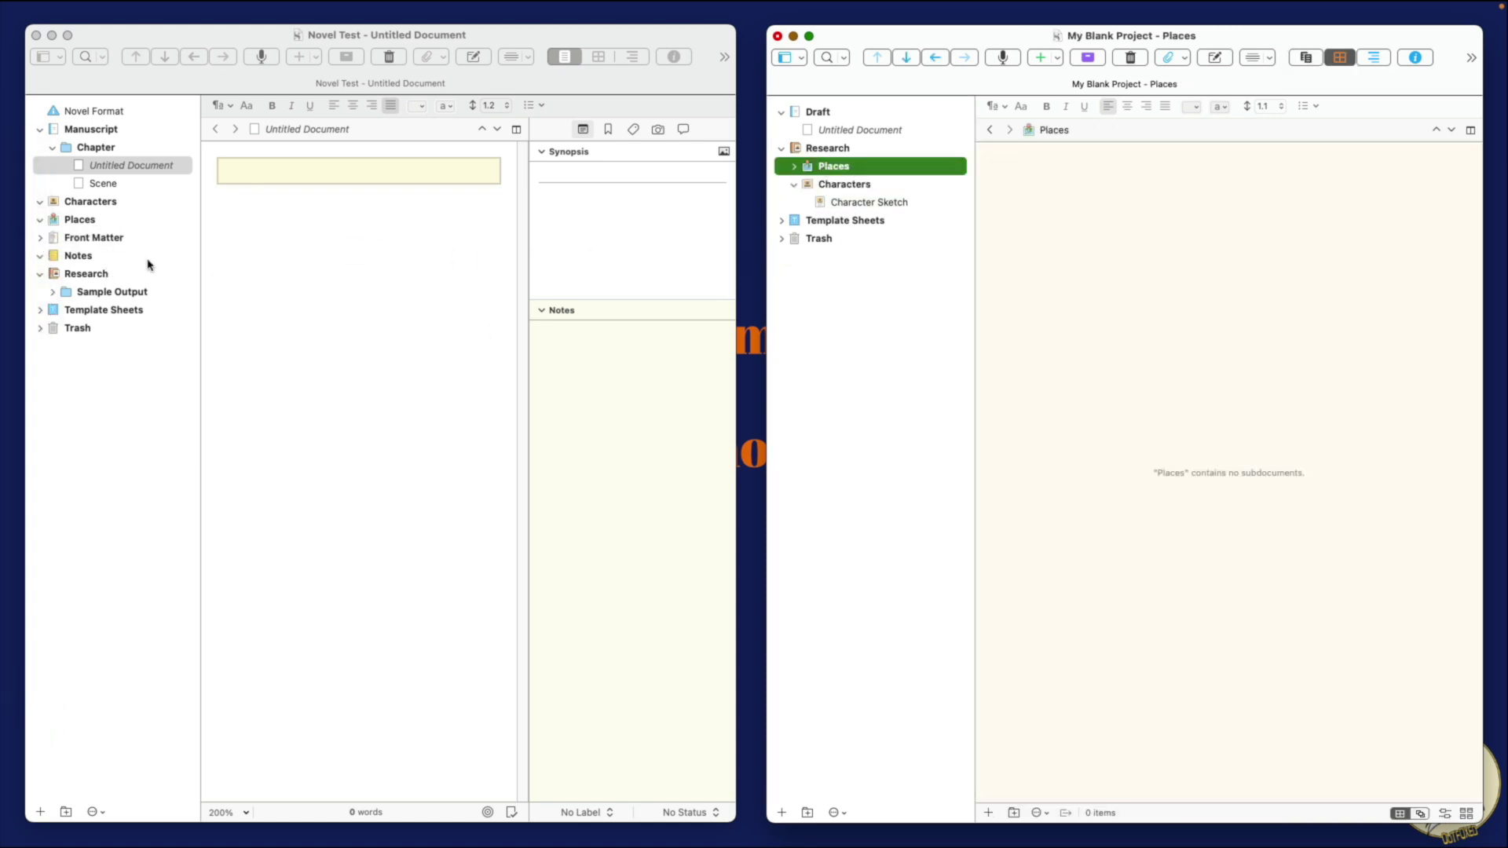
Step: Copy Notes into Research, collapse Characters, and add a new folder there
drag(69, 260, 801, 181)
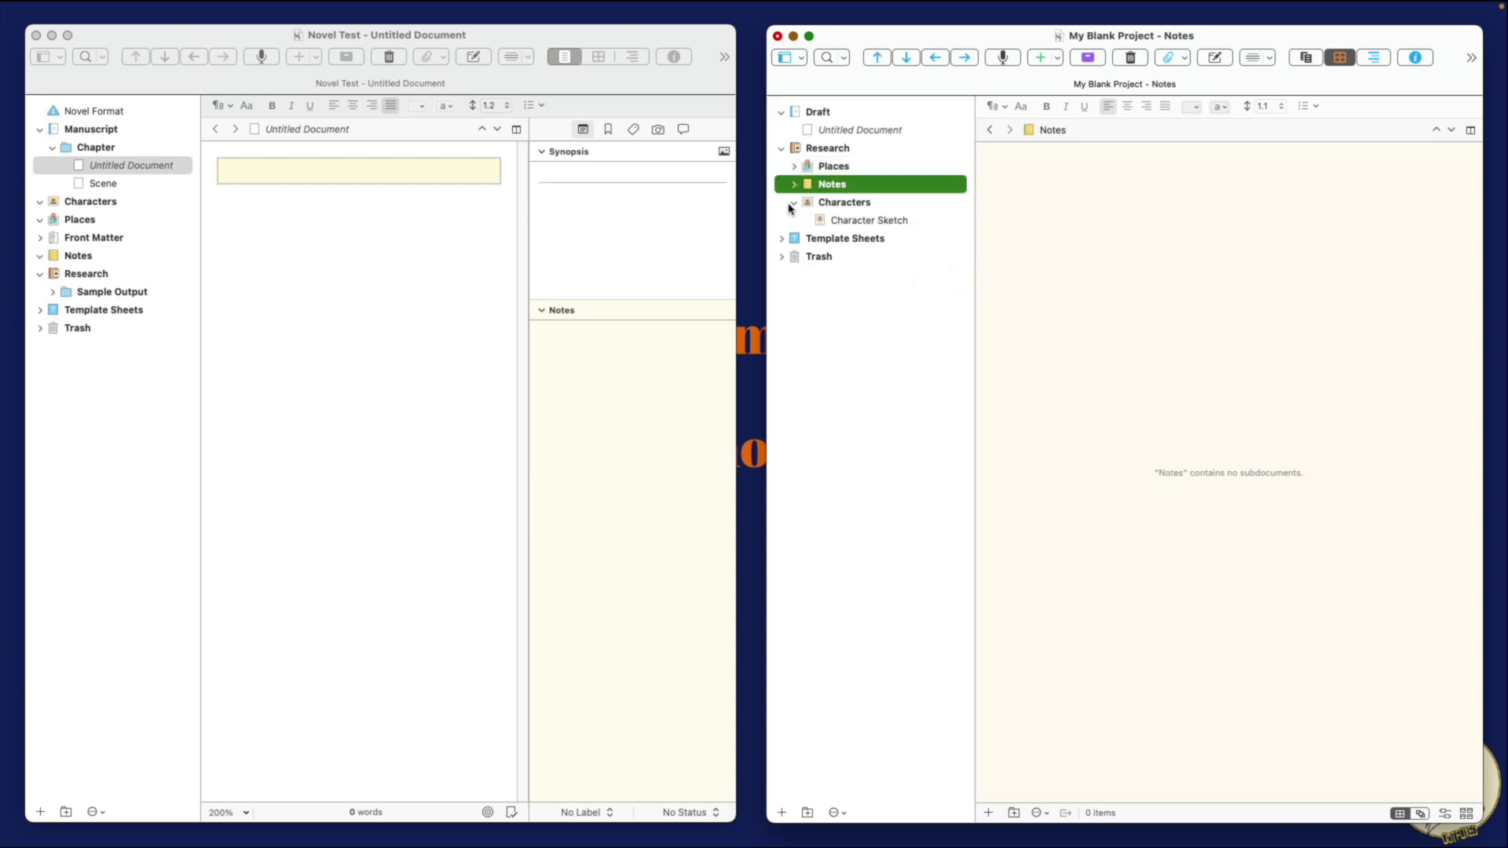
click(794, 203)
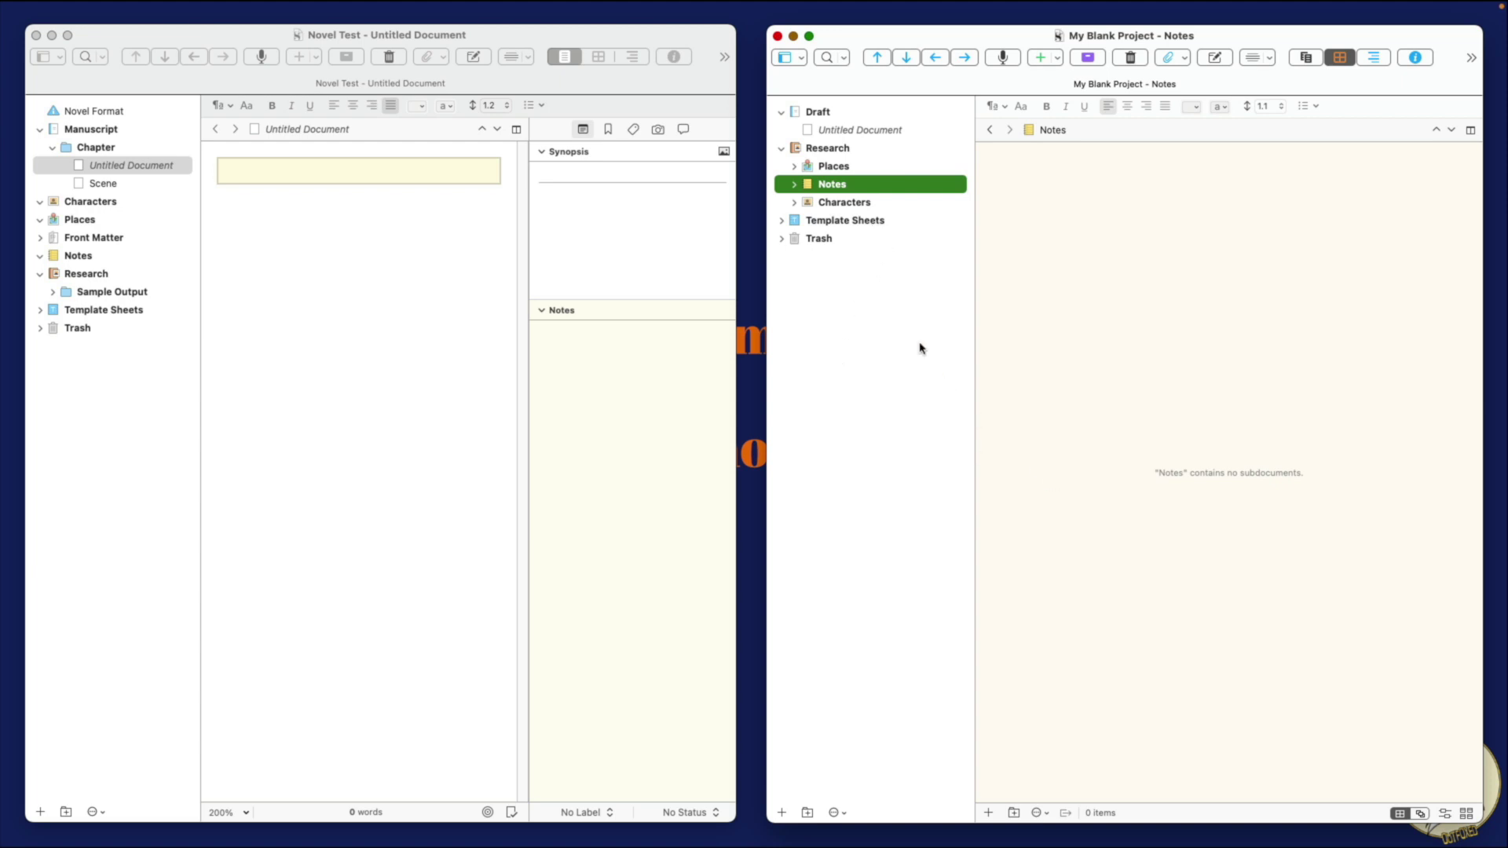
click(809, 811)
Step: Name the new folder 'Notes' and give it the Yellow Notepad icon
text(No)
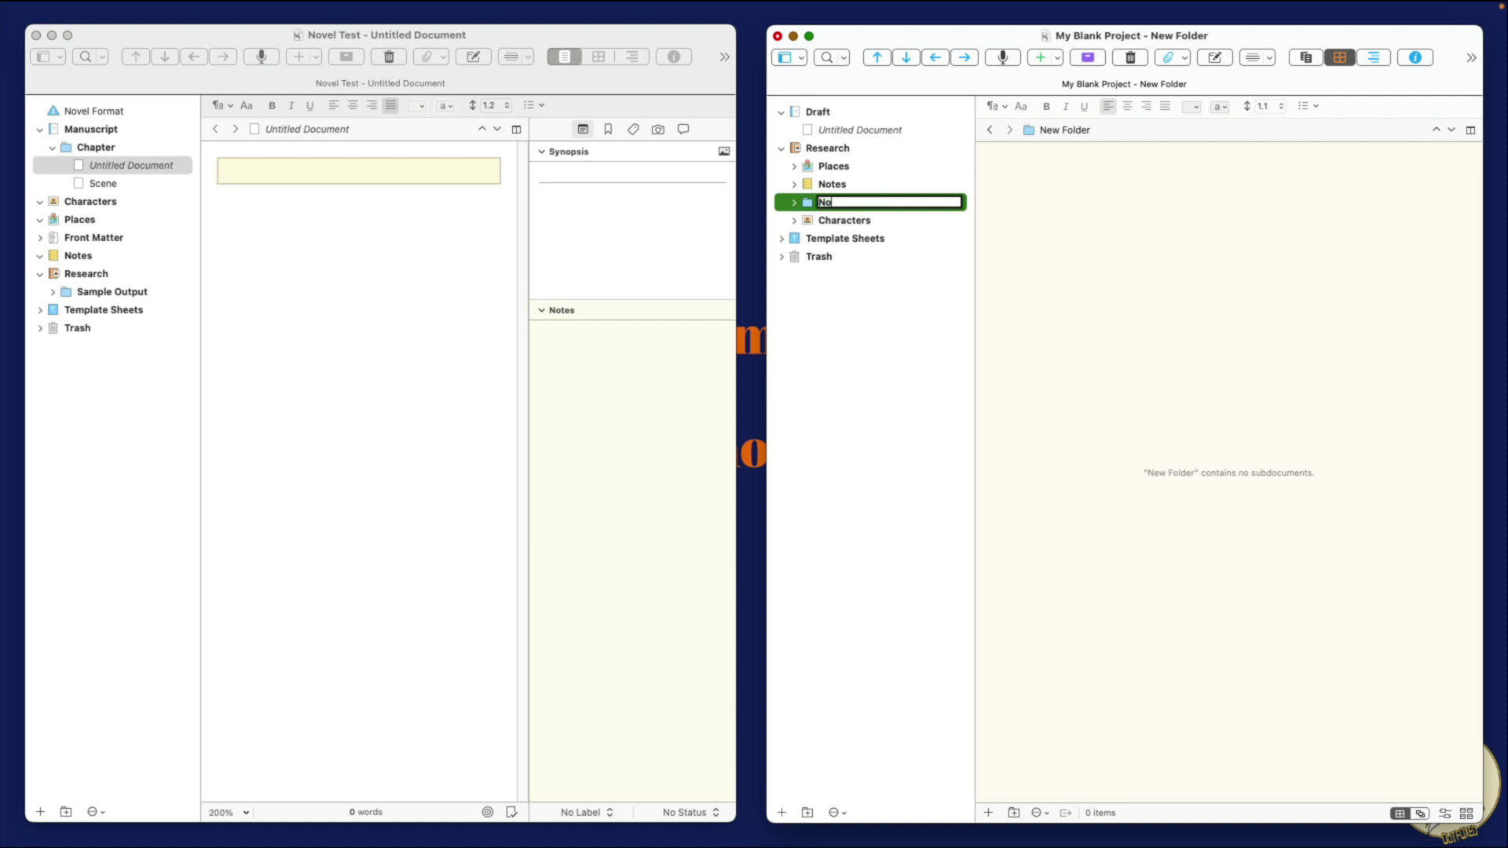
text(tes)
key(Return)
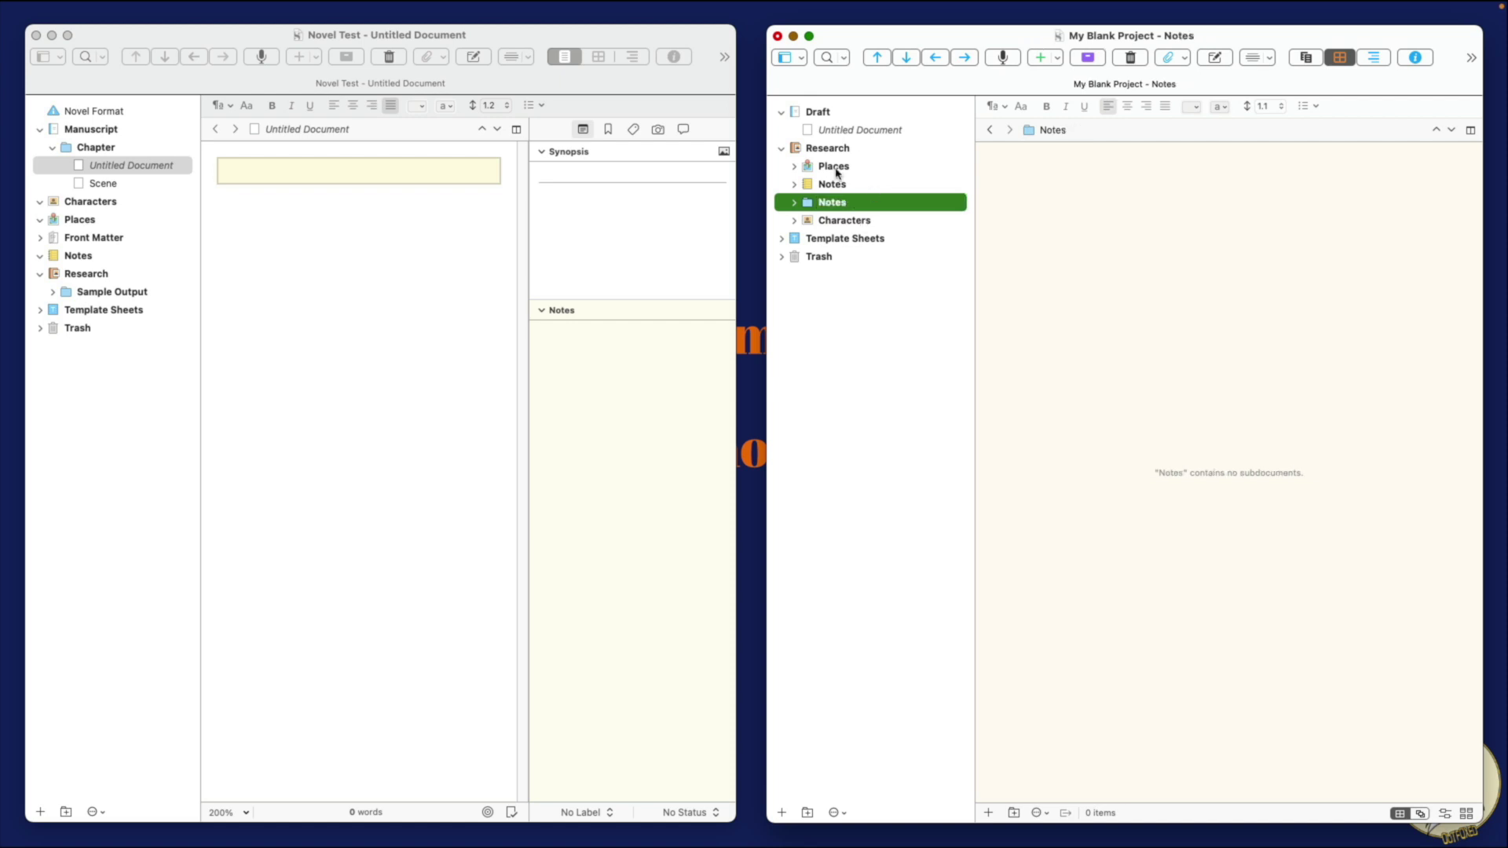
right_click(814, 205)
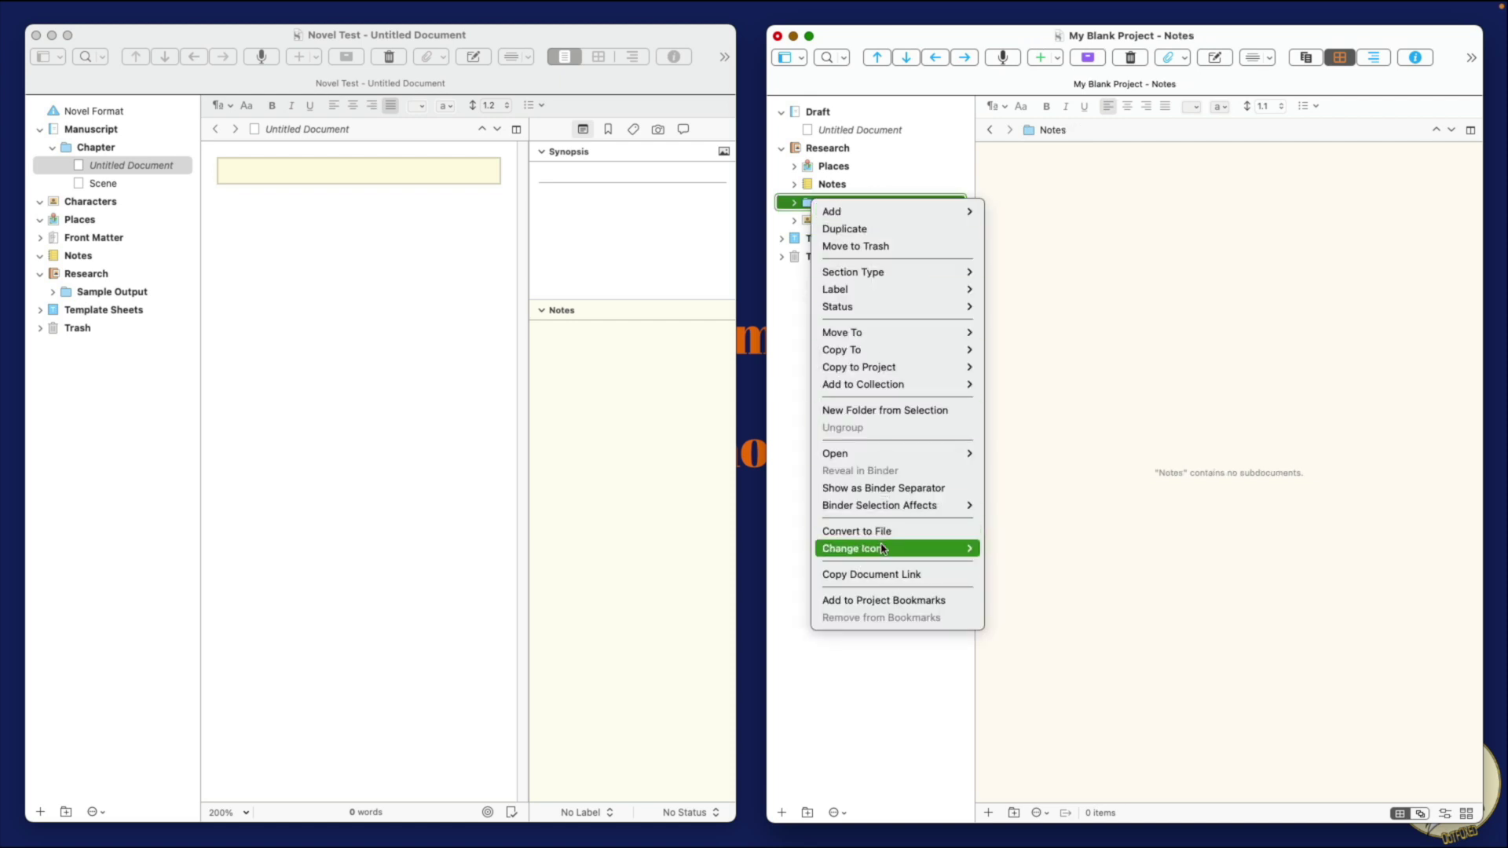
mouse_move(882, 549)
scroll(1144, 707, down, 5)
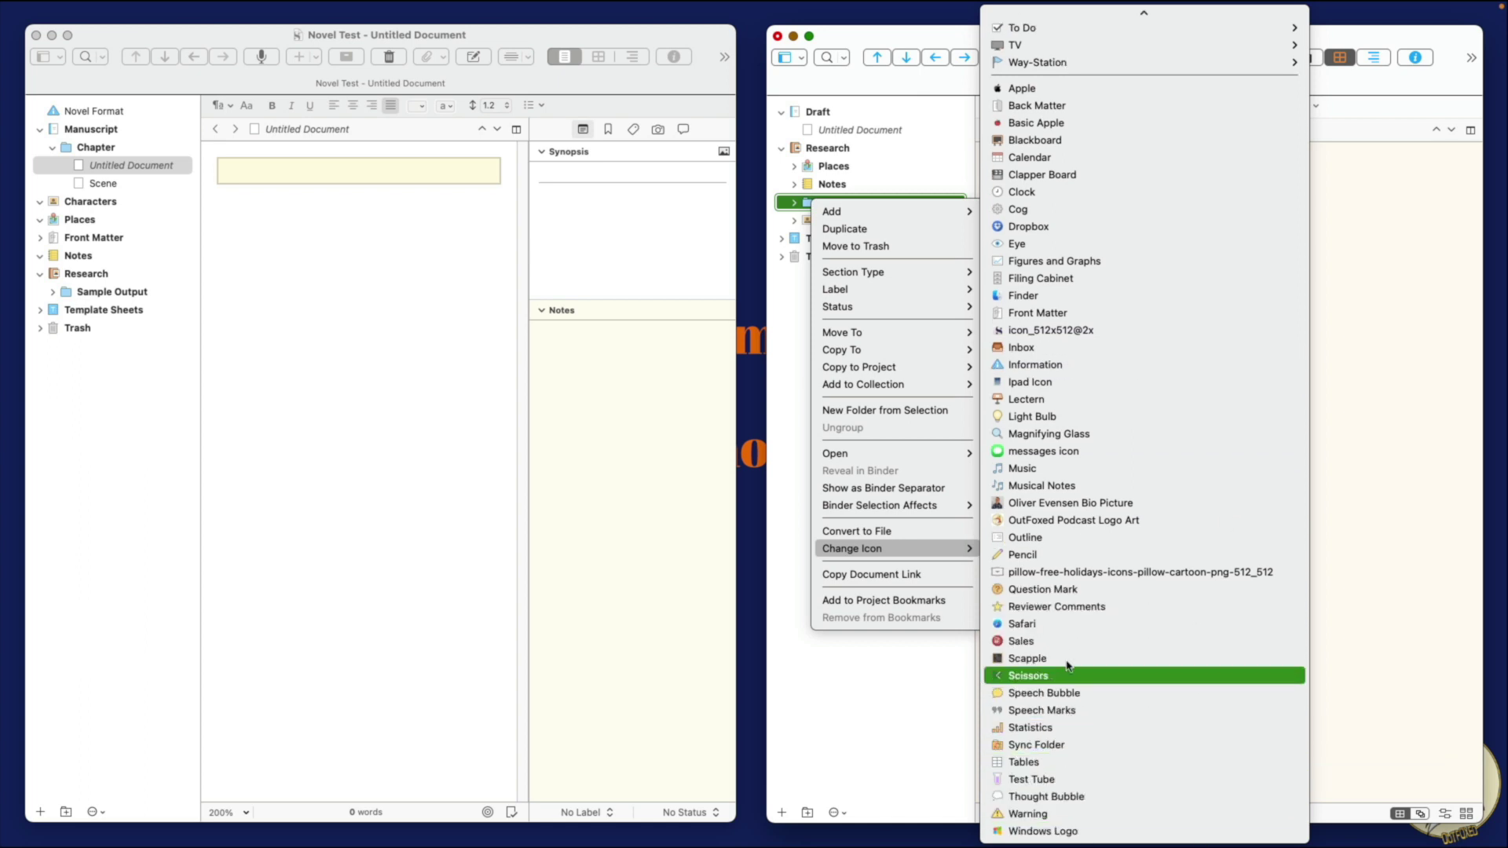
scroll(1052, 505, up, 1)
scroll(1053, 505, up, 5)
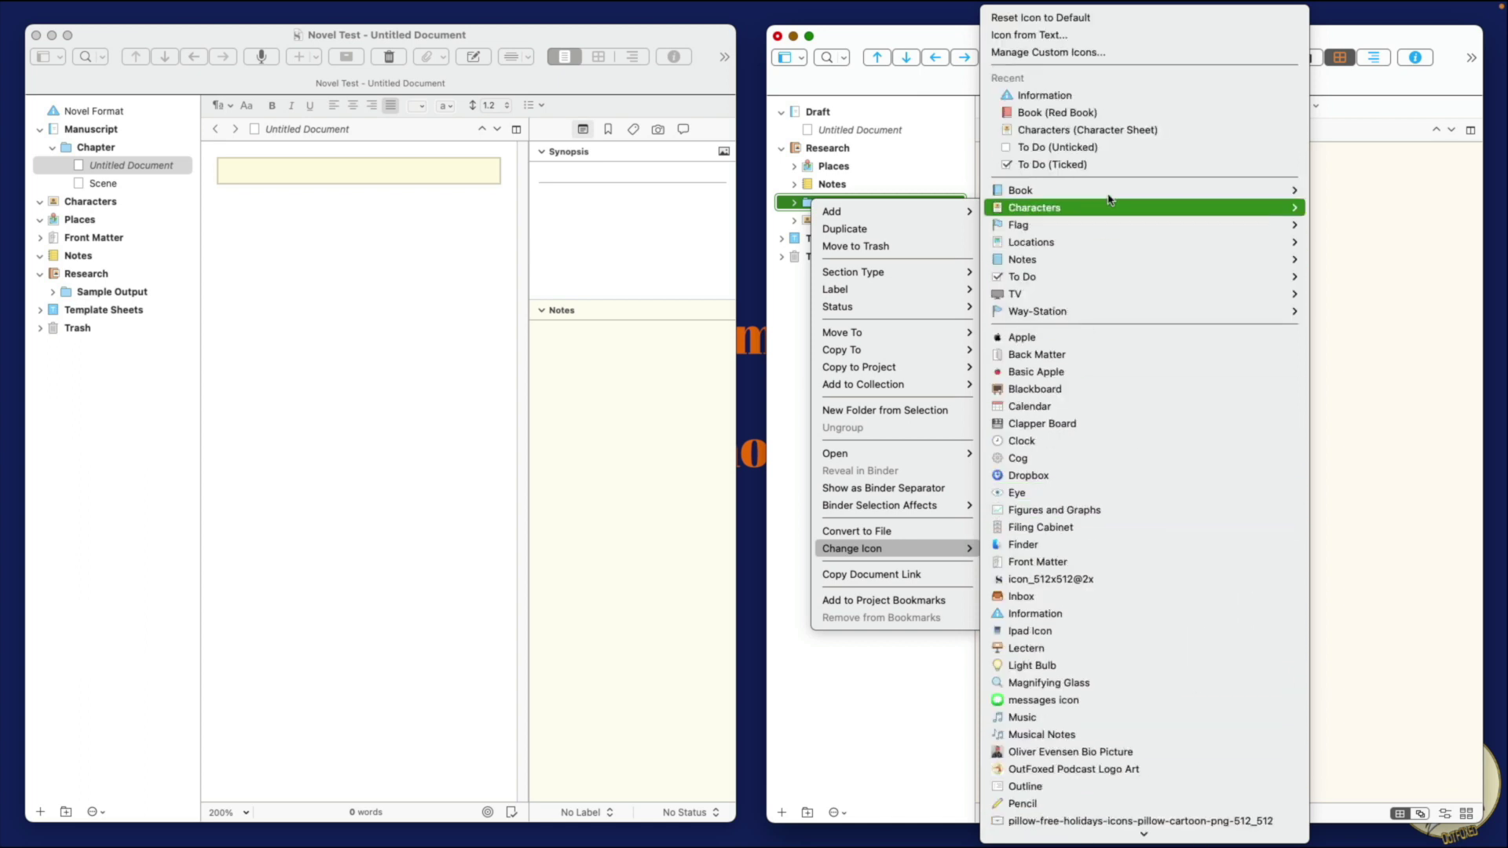
mouse_move(1112, 259)
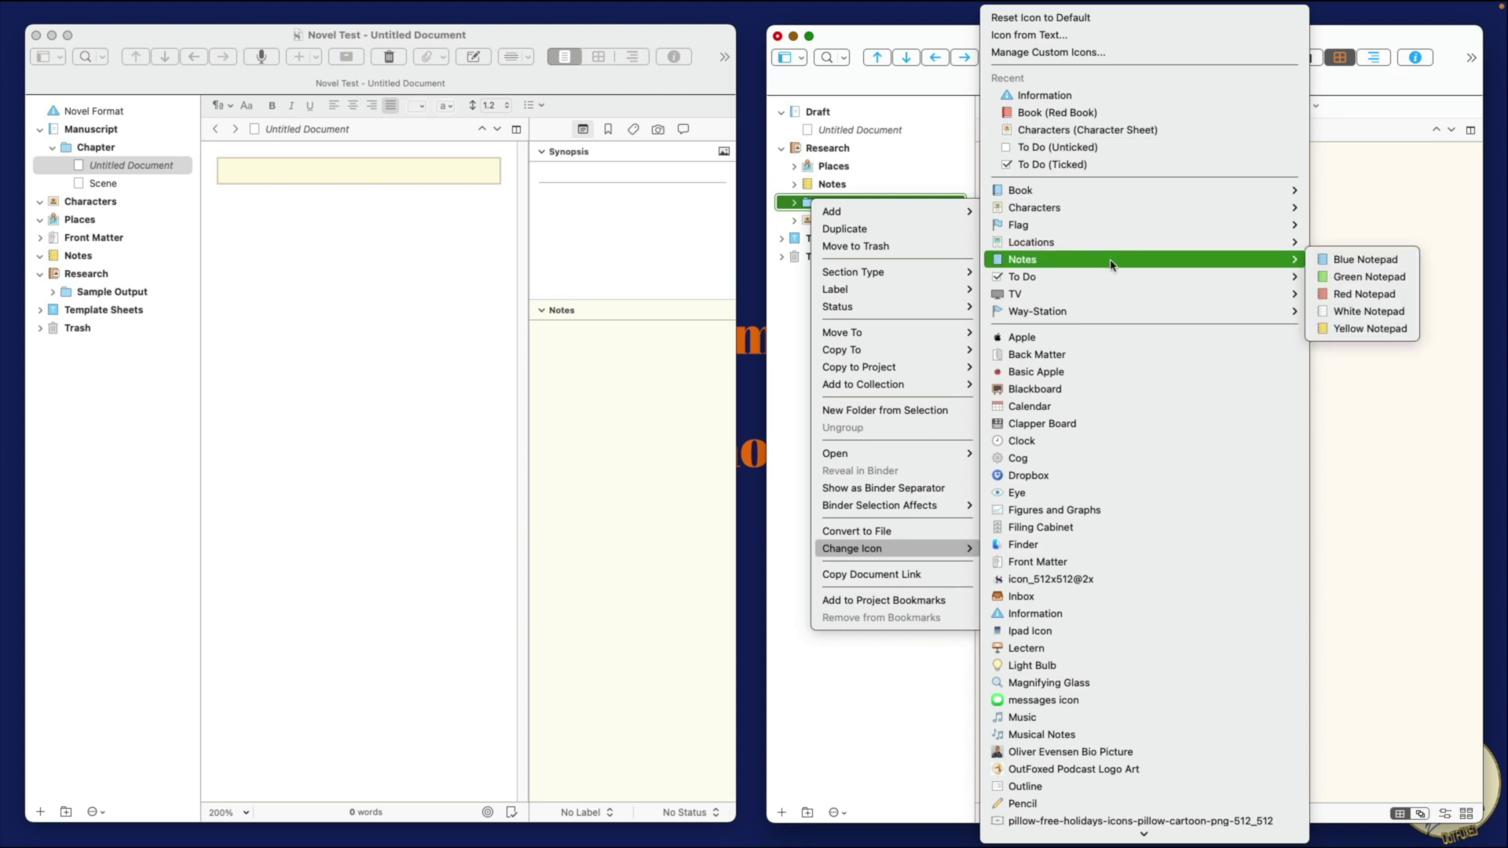
click(1371, 328)
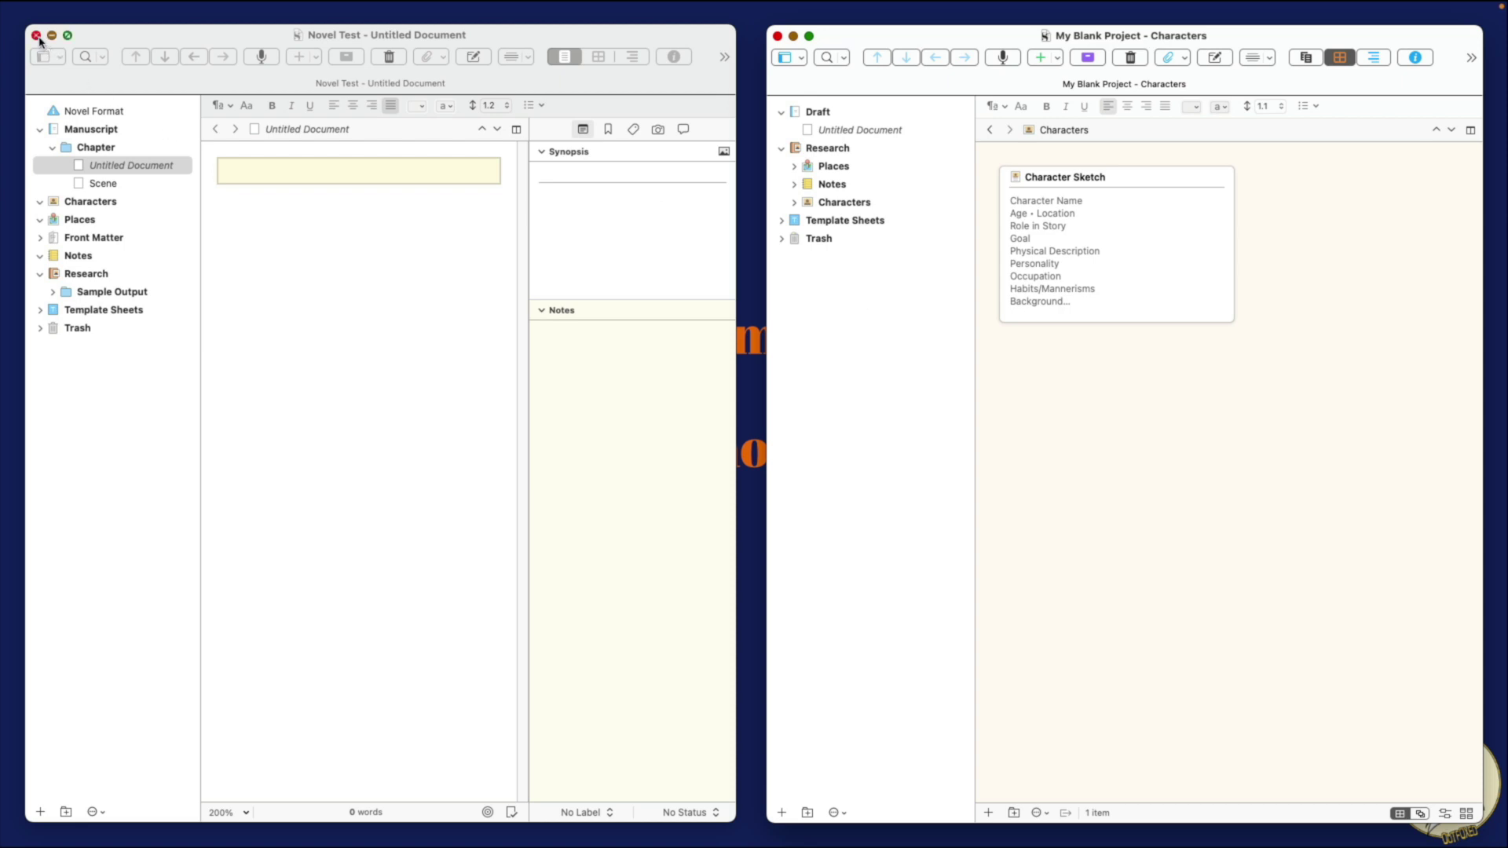
click(781, 148)
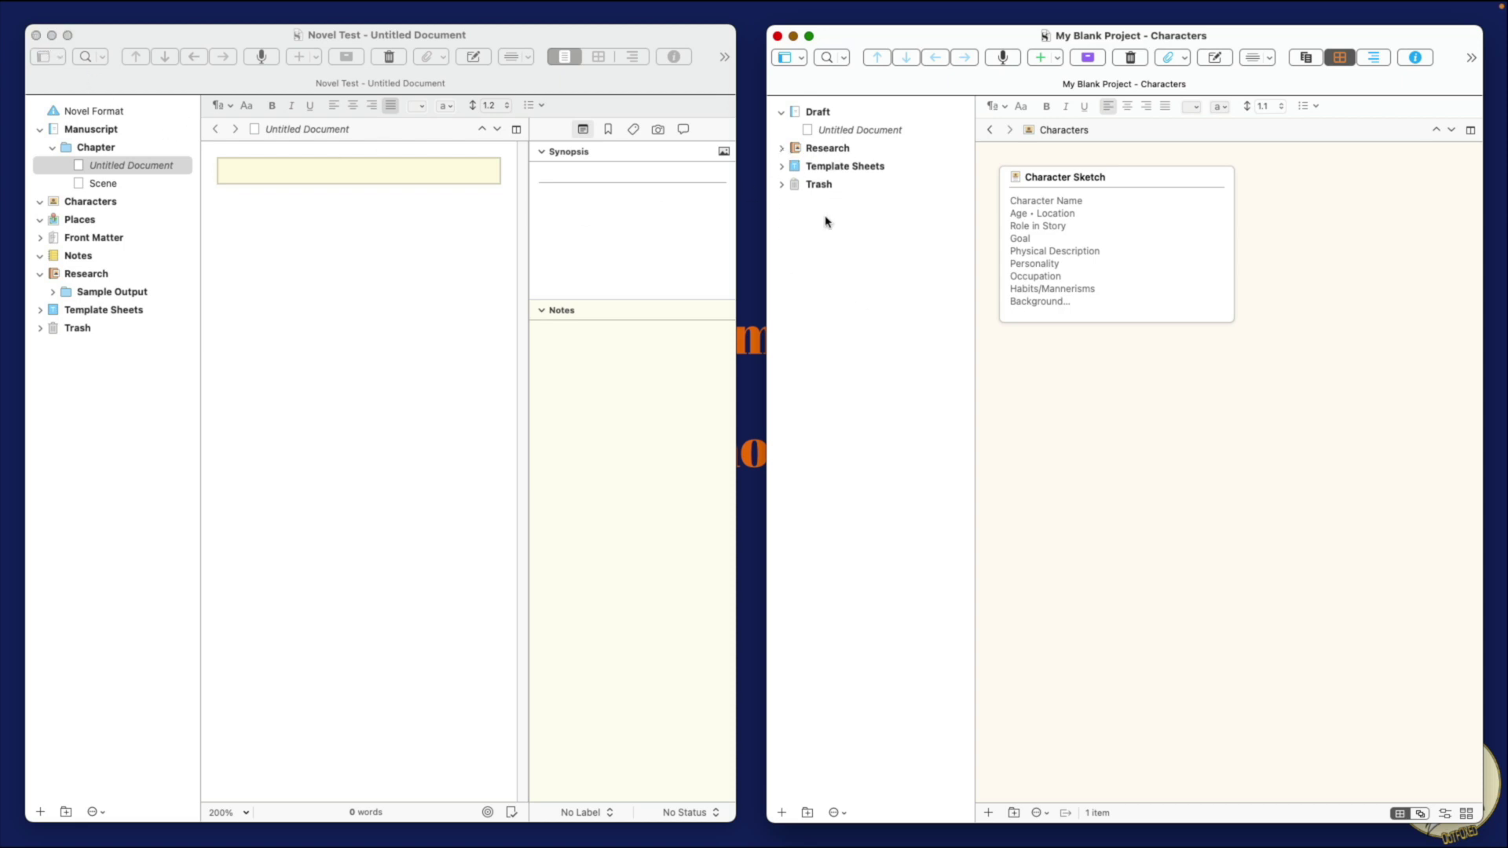
click(781, 113)
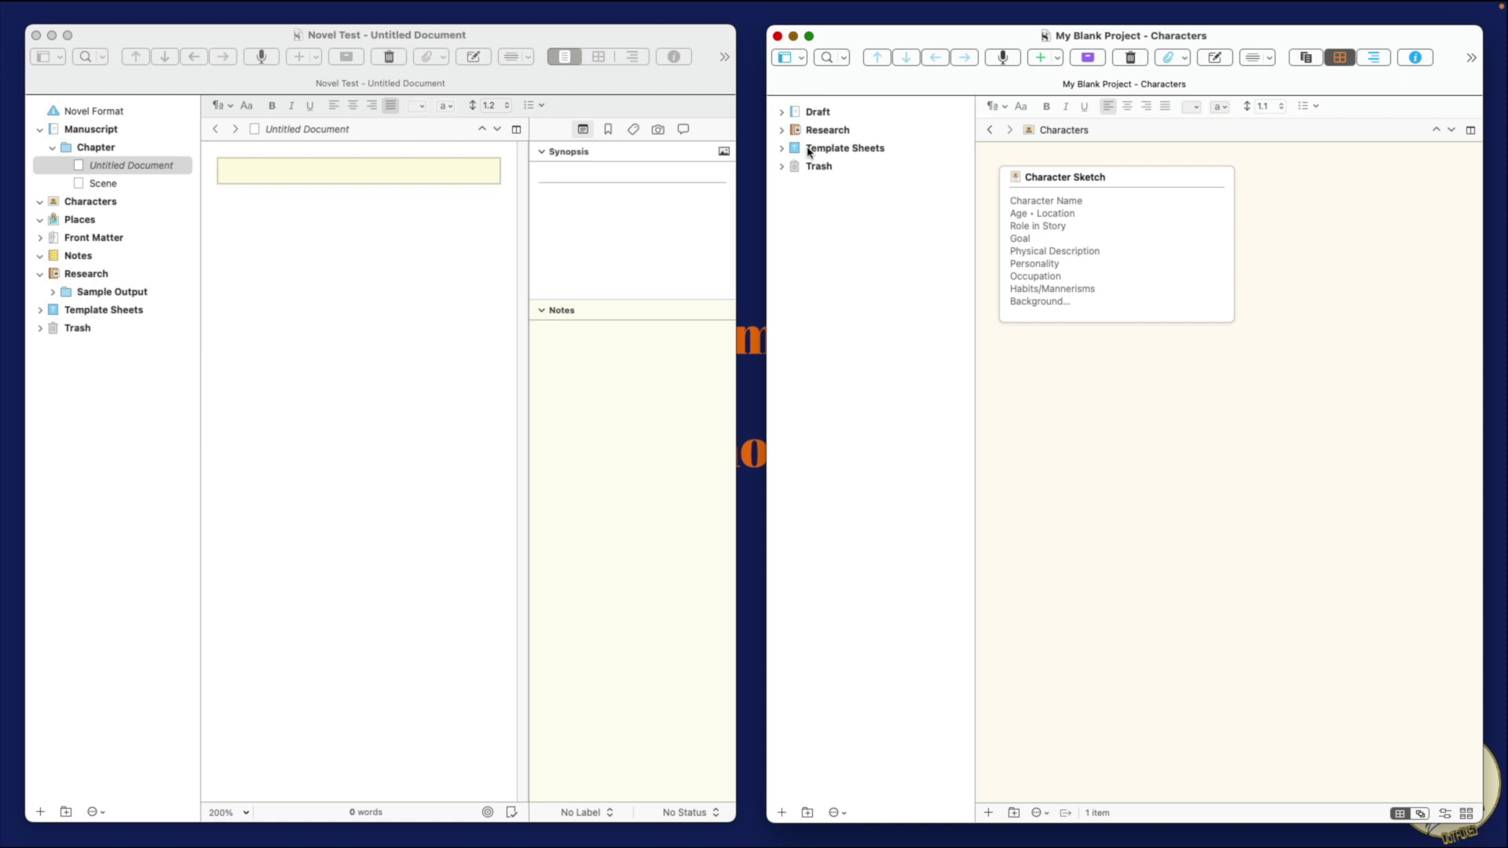
click(821, 132)
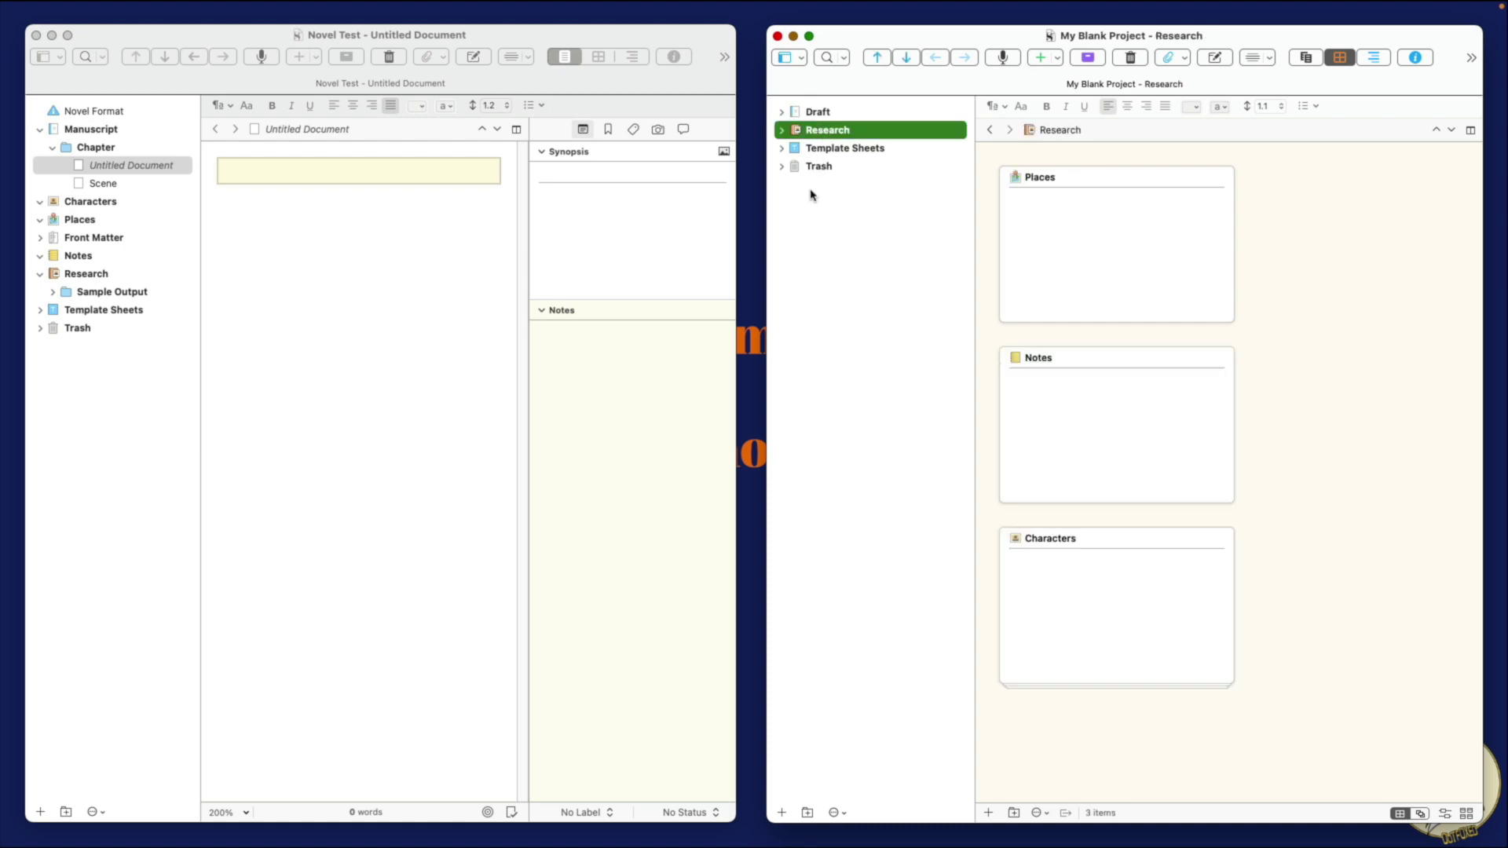
click(37, 36)
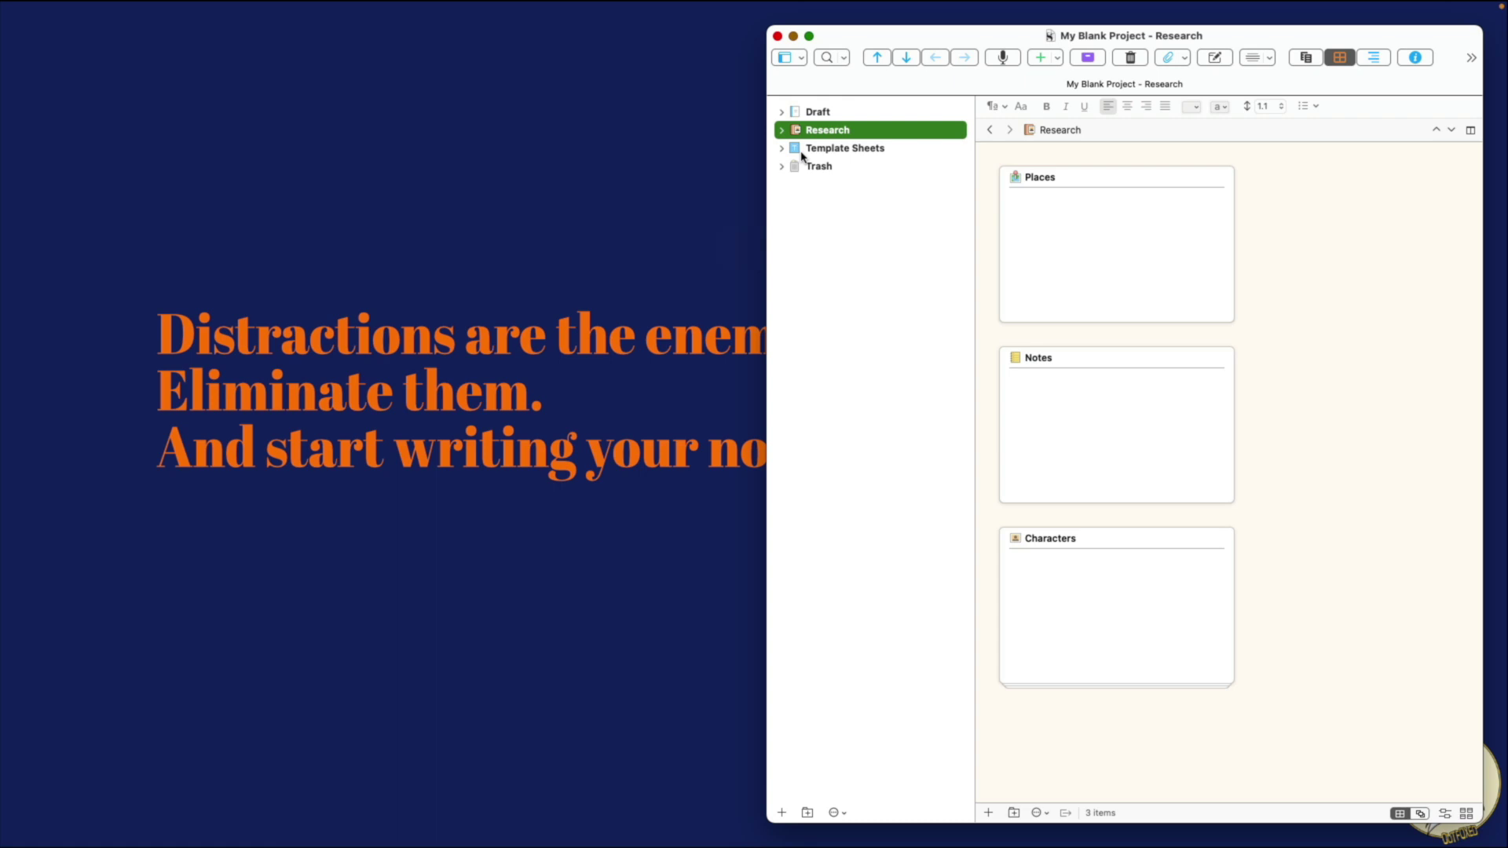
click(809, 36)
click(119, 8)
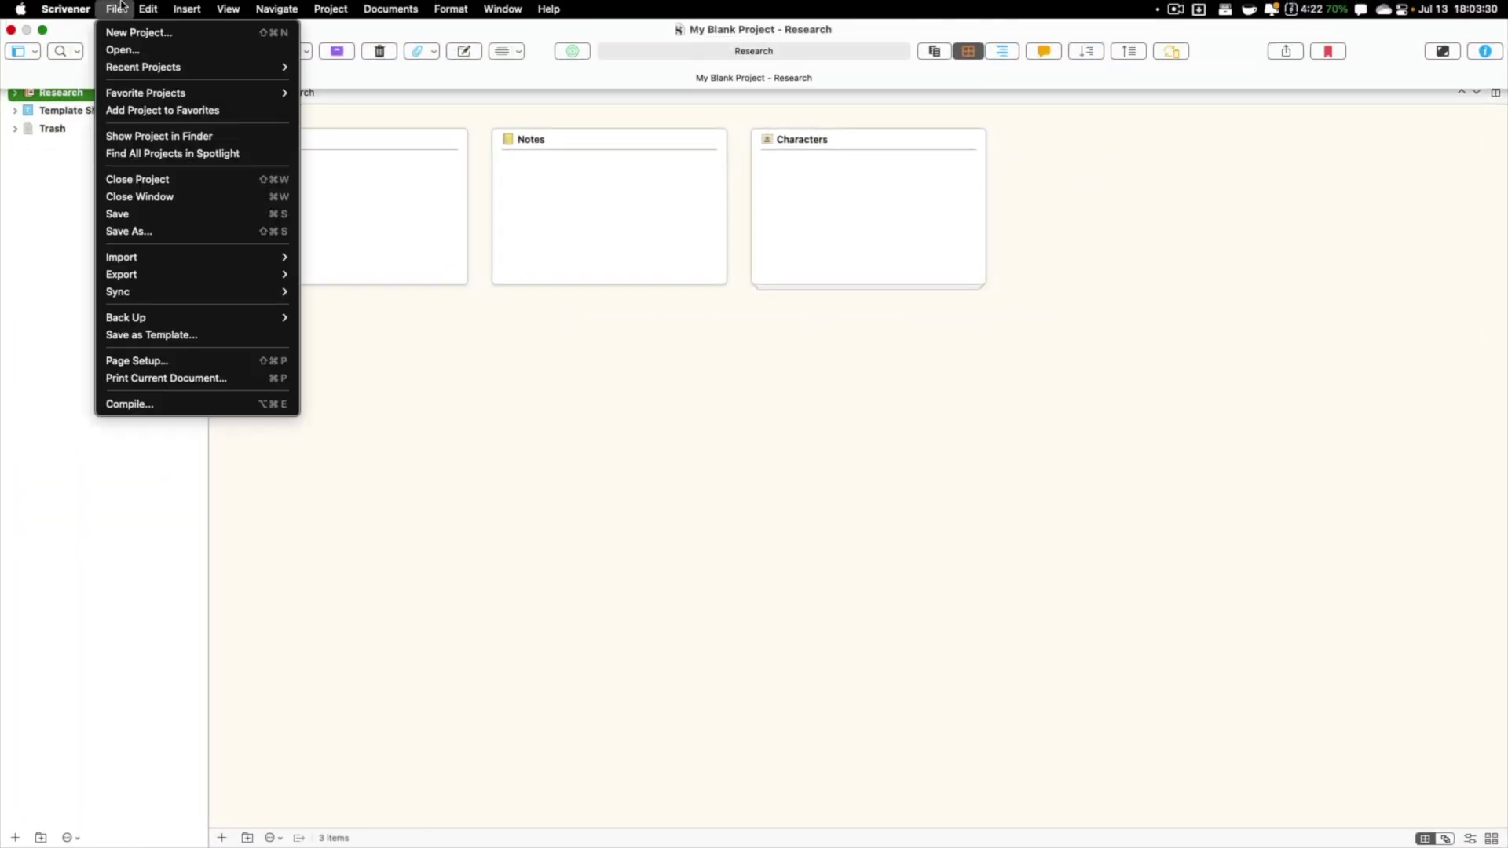
mouse_move(172, 261)
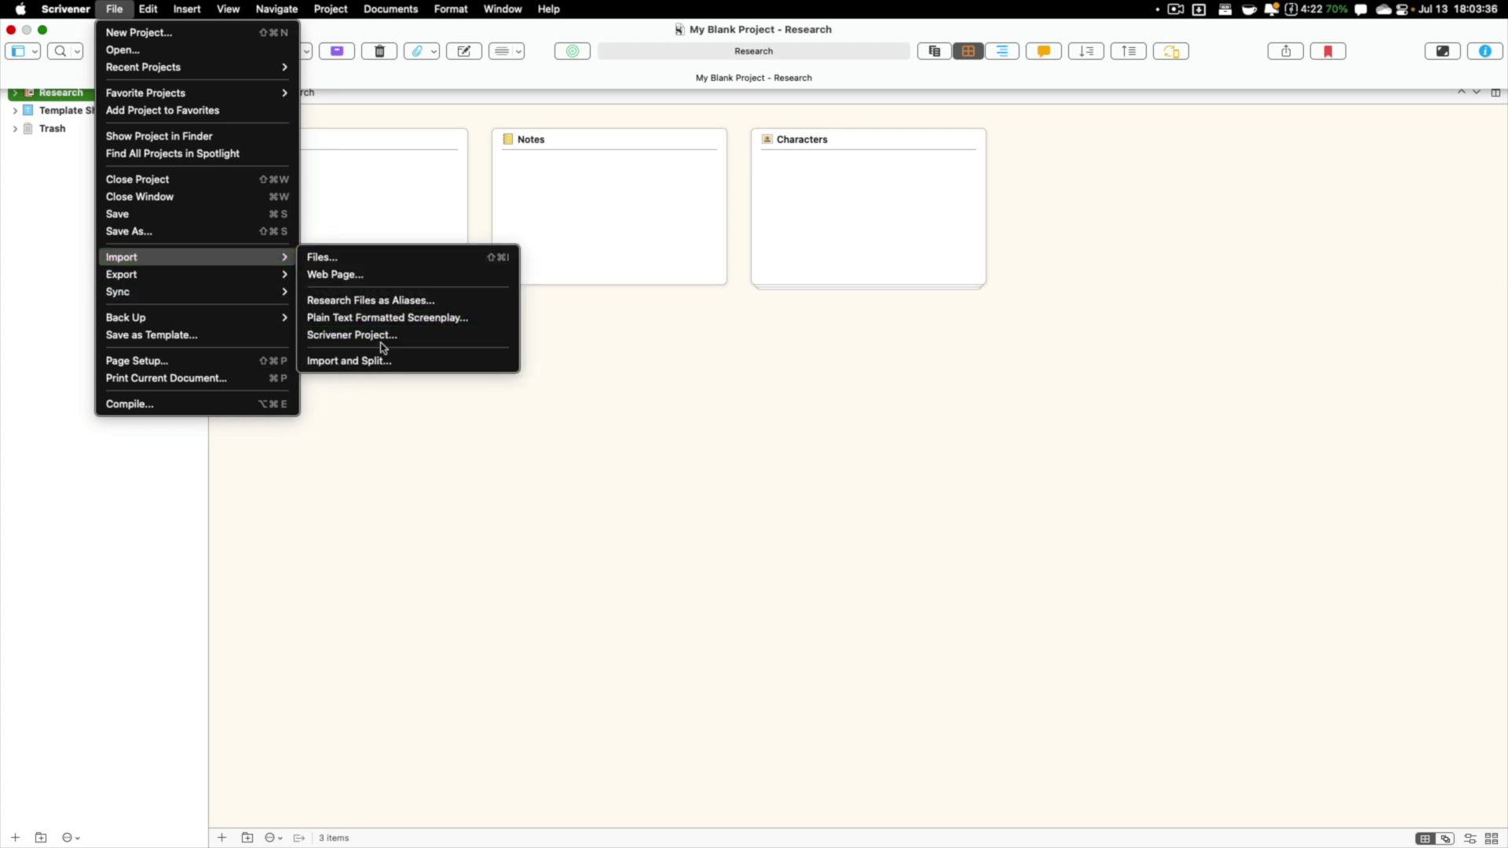
click(611, 392)
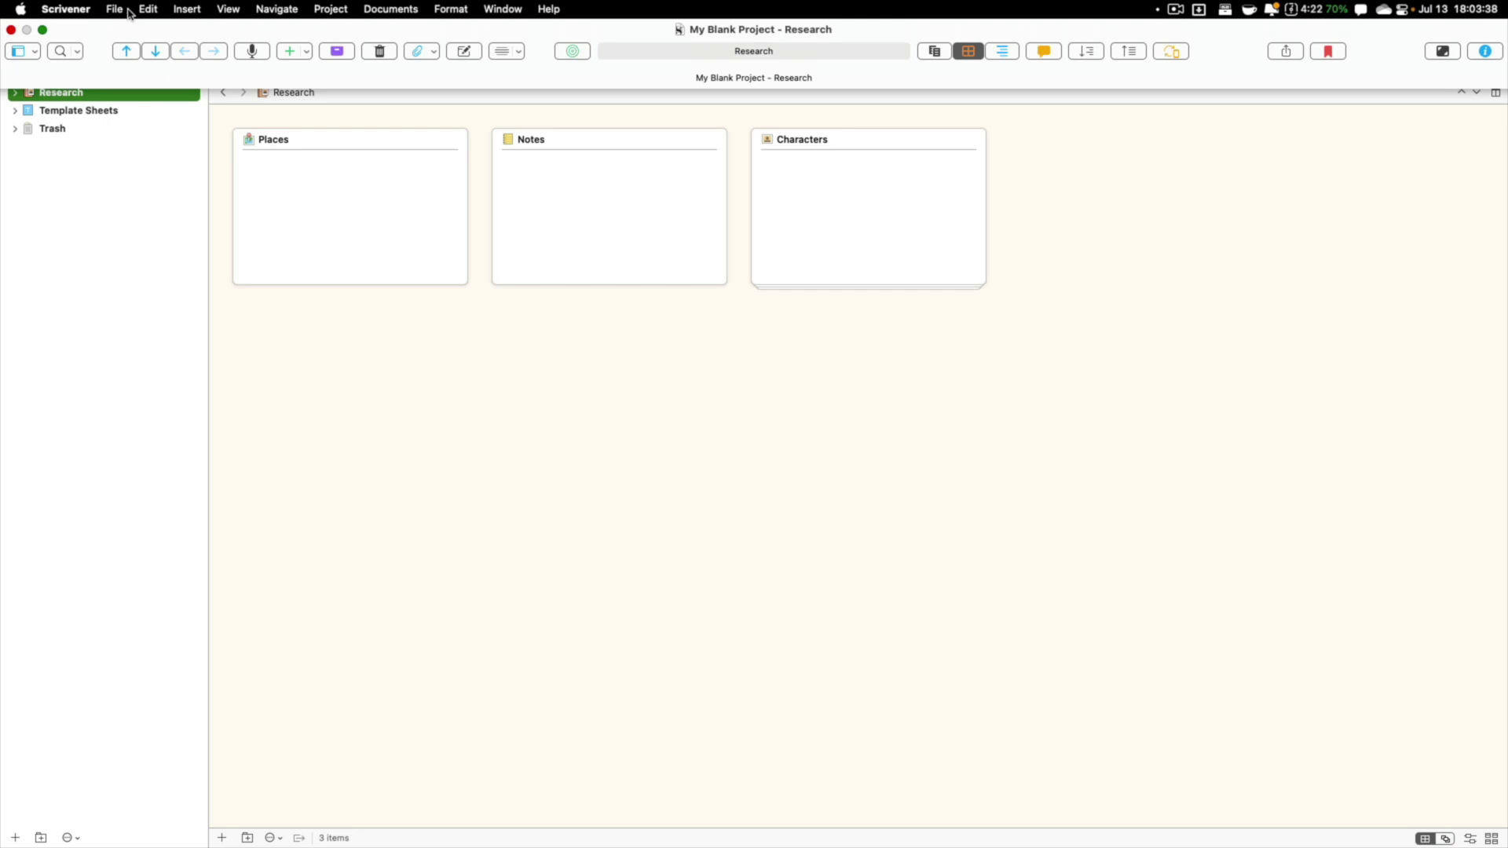
click(147, 10)
Step: Create 'Novel Template' from the Novel template on the Desktop, then return to My Blank Project
click(478, 236)
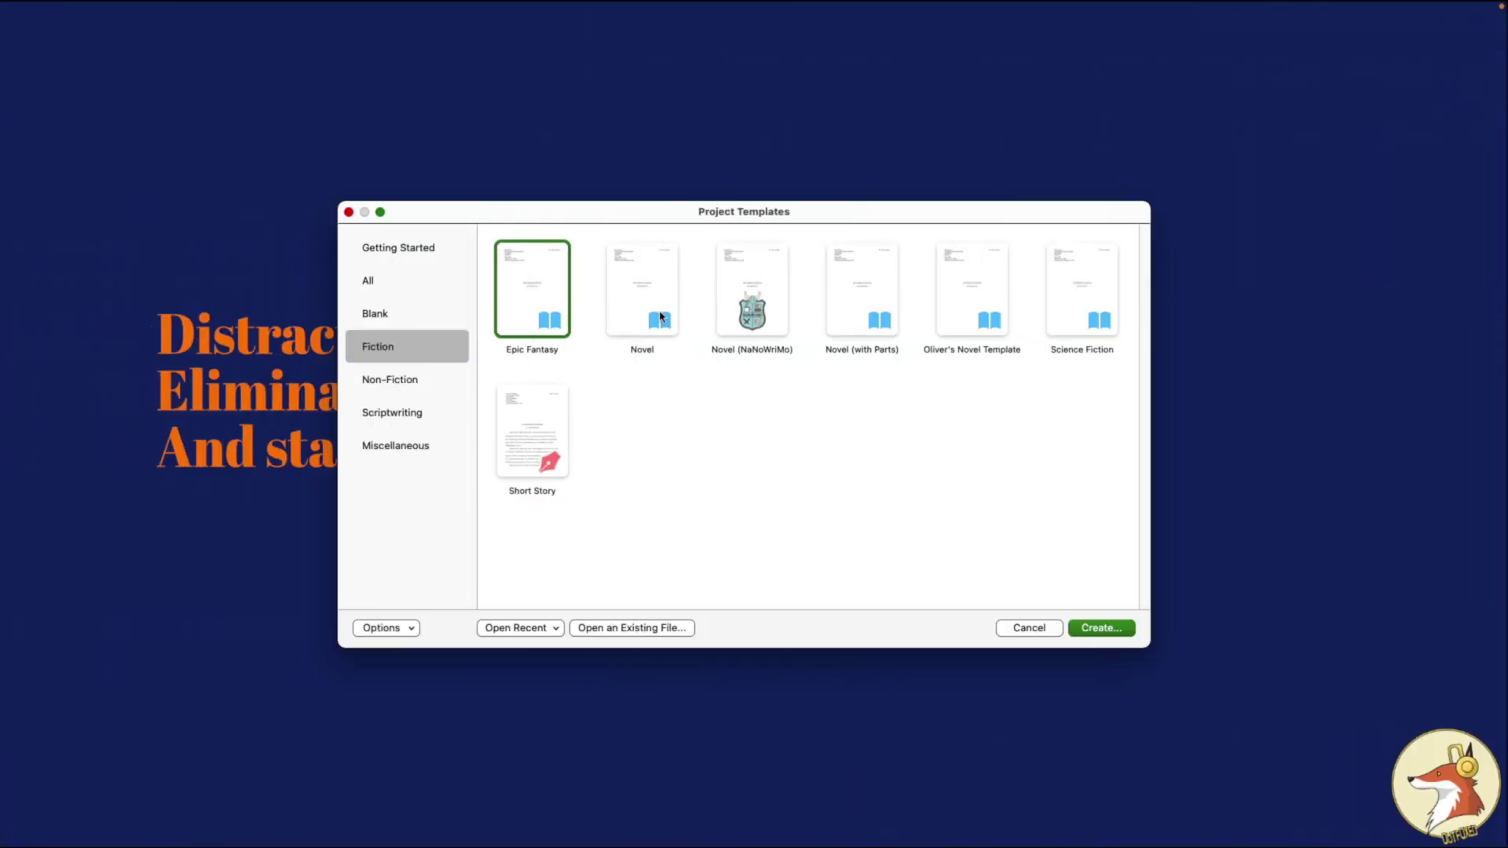
double_click(659, 316)
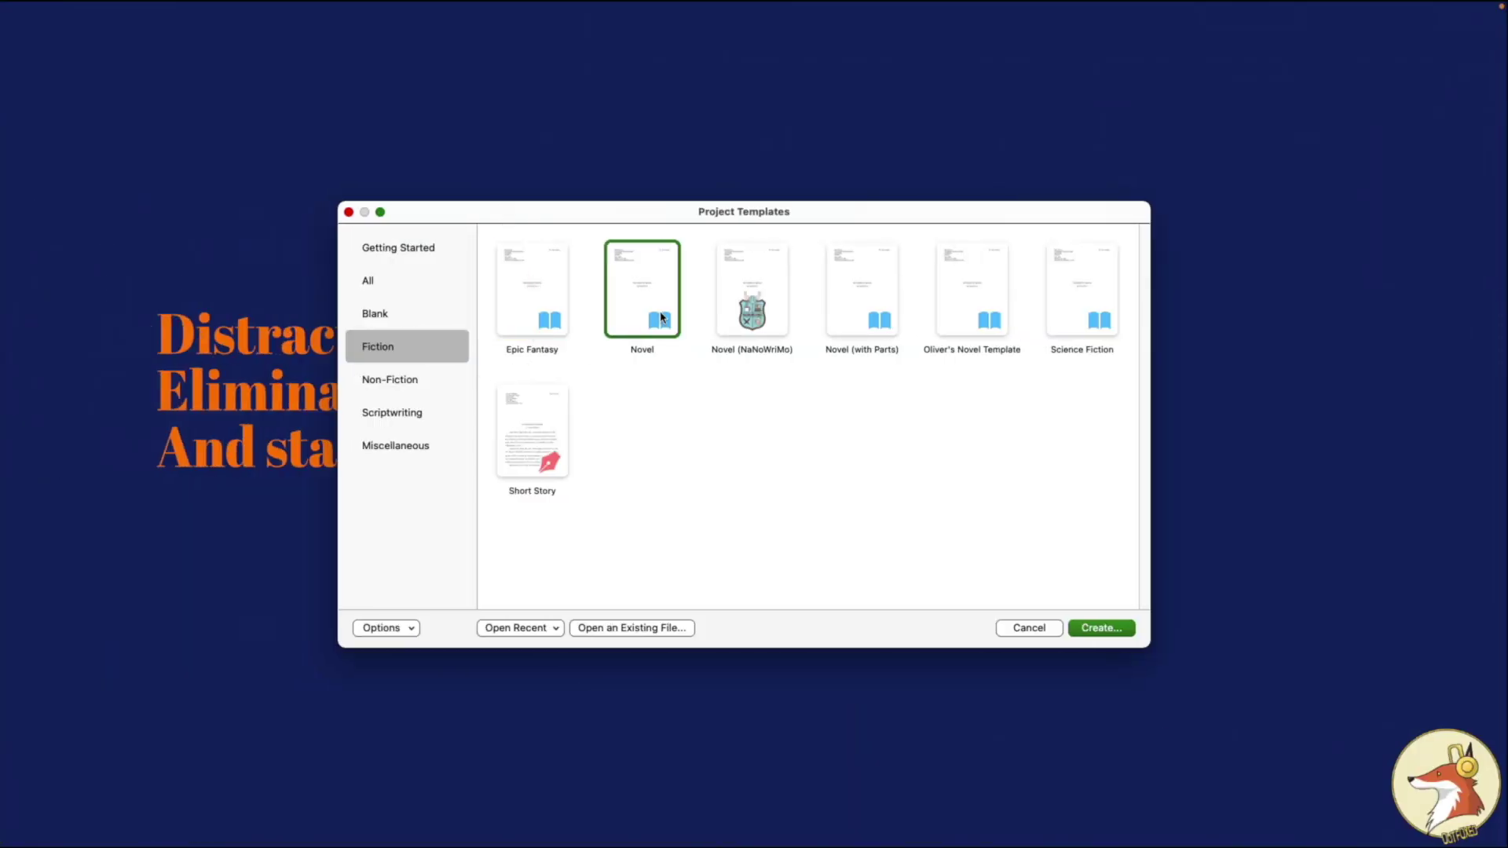
text(Novel)
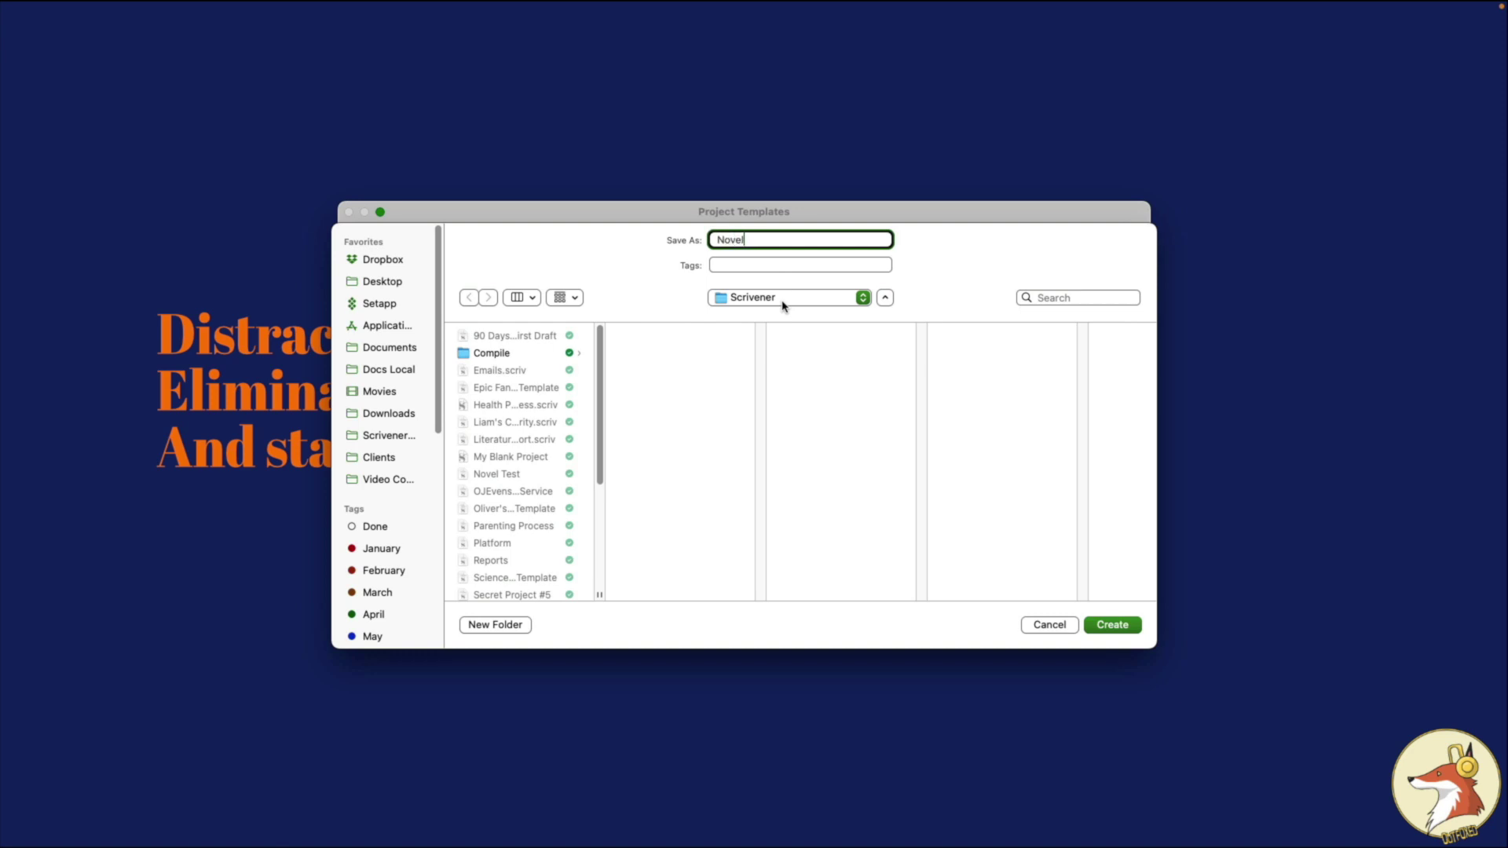
text( Template)
click(385, 280)
click(1112, 625)
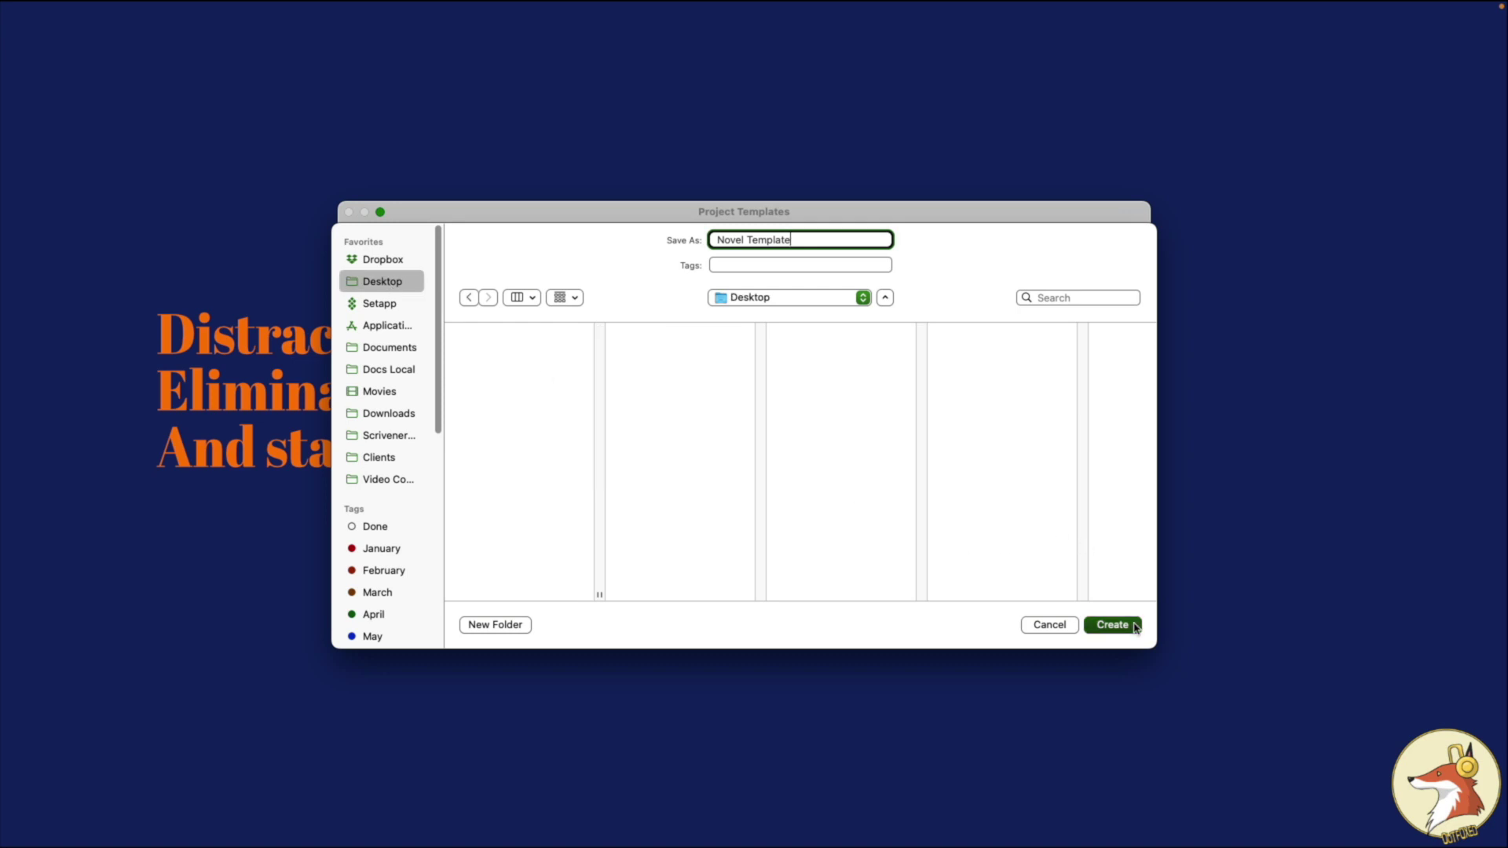
key(ctrl+Right)
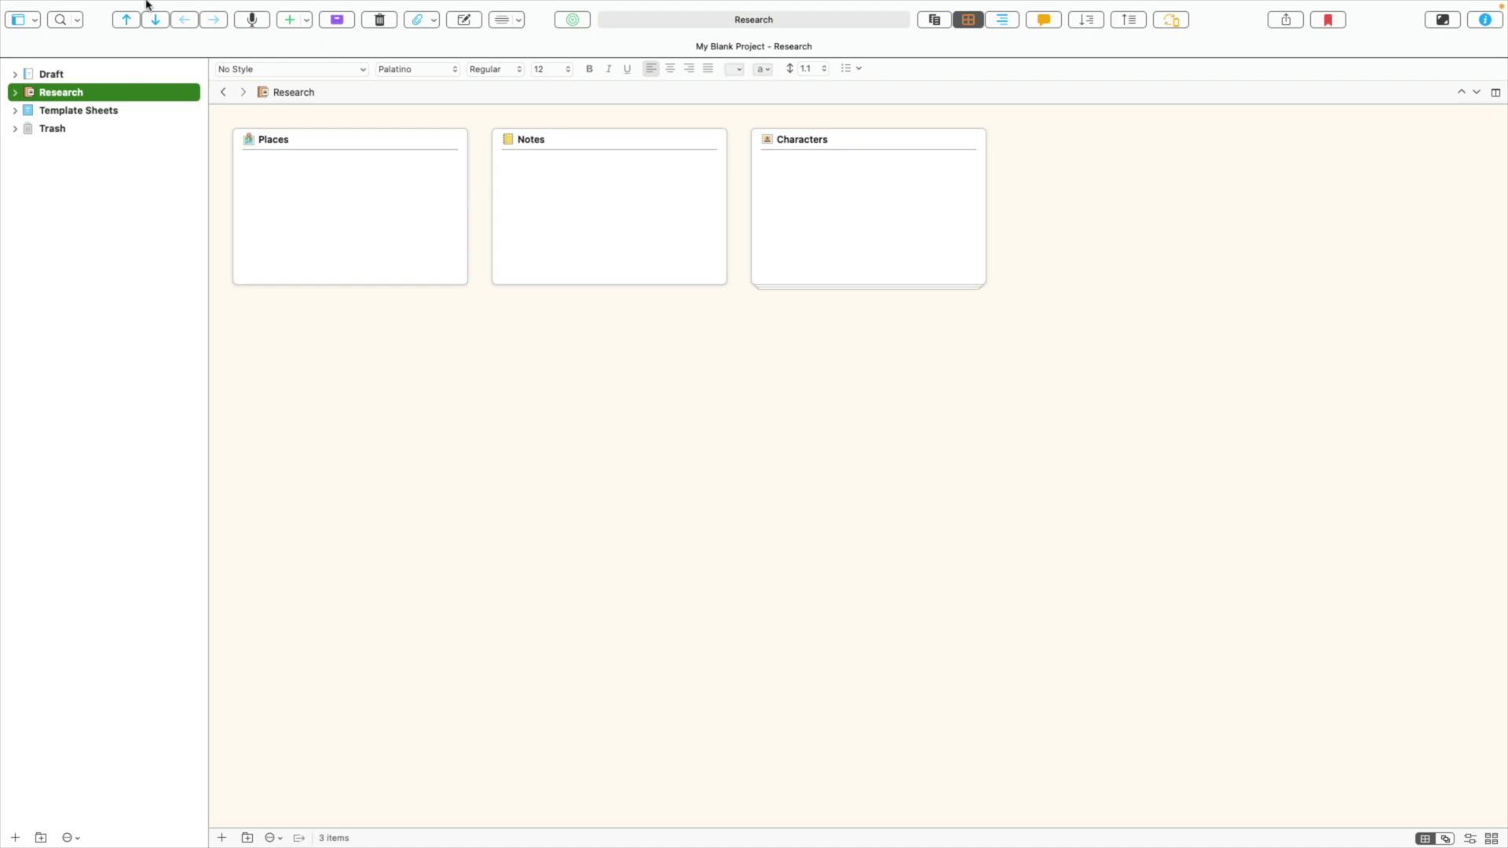
mouse_move(145, 7)
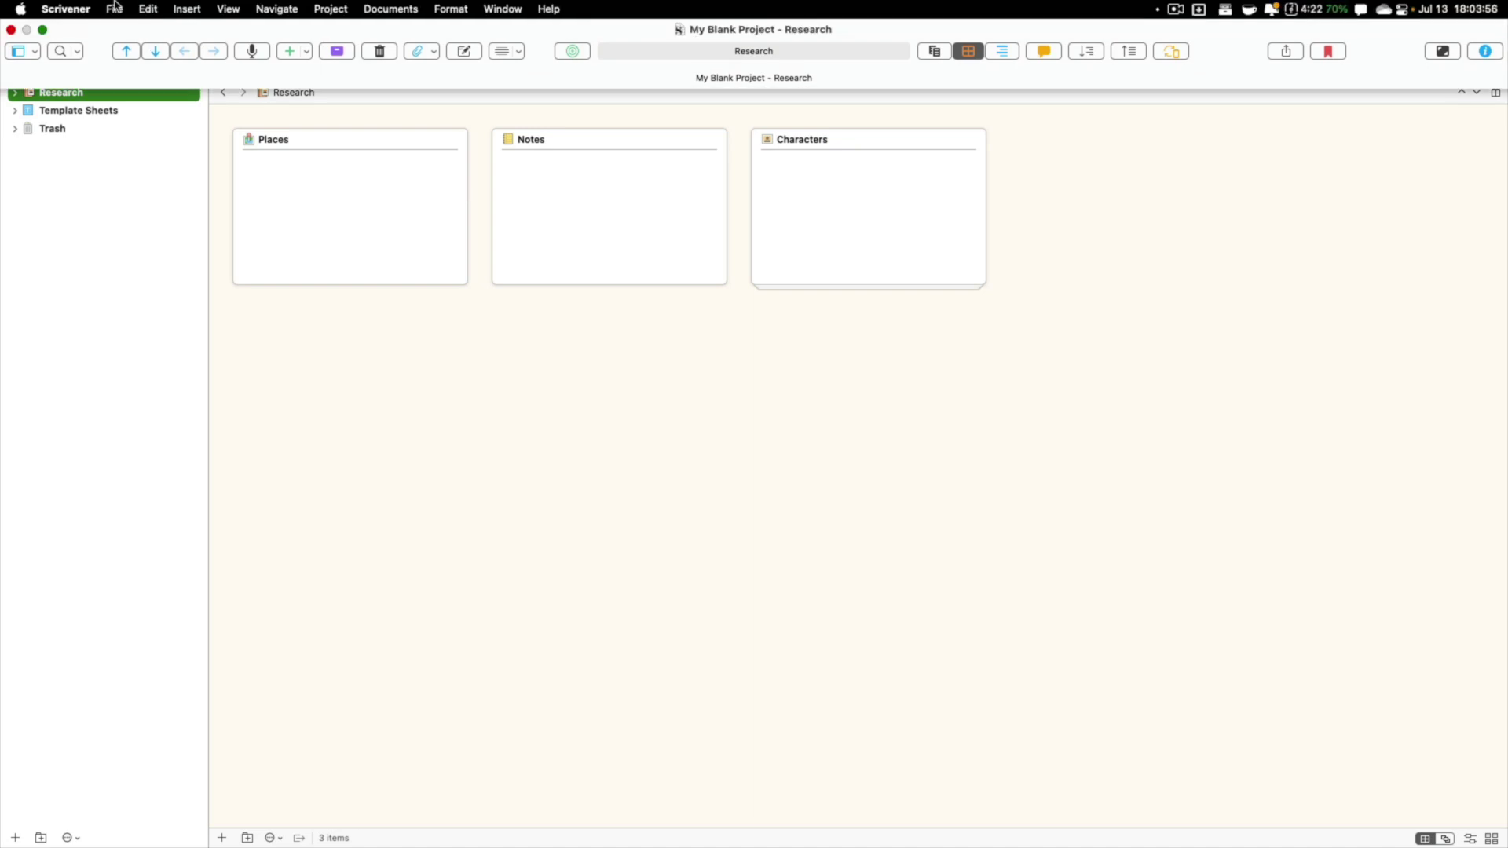
Step: Import the Desktop's Novel Template project into My Blank Project as a binder folder
click(115, 7)
mouse_move(182, 269)
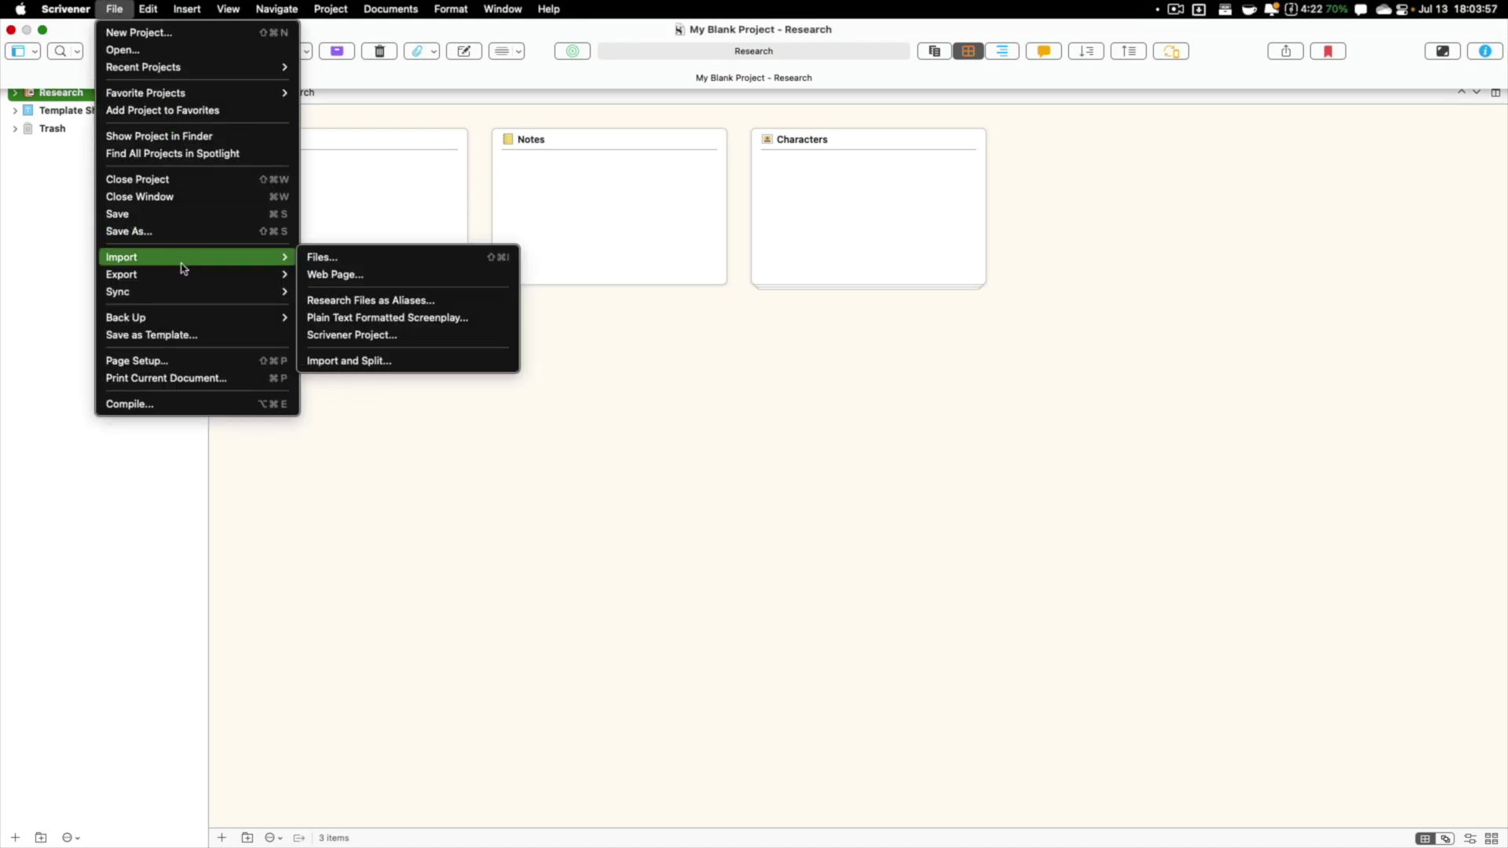
click(397, 342)
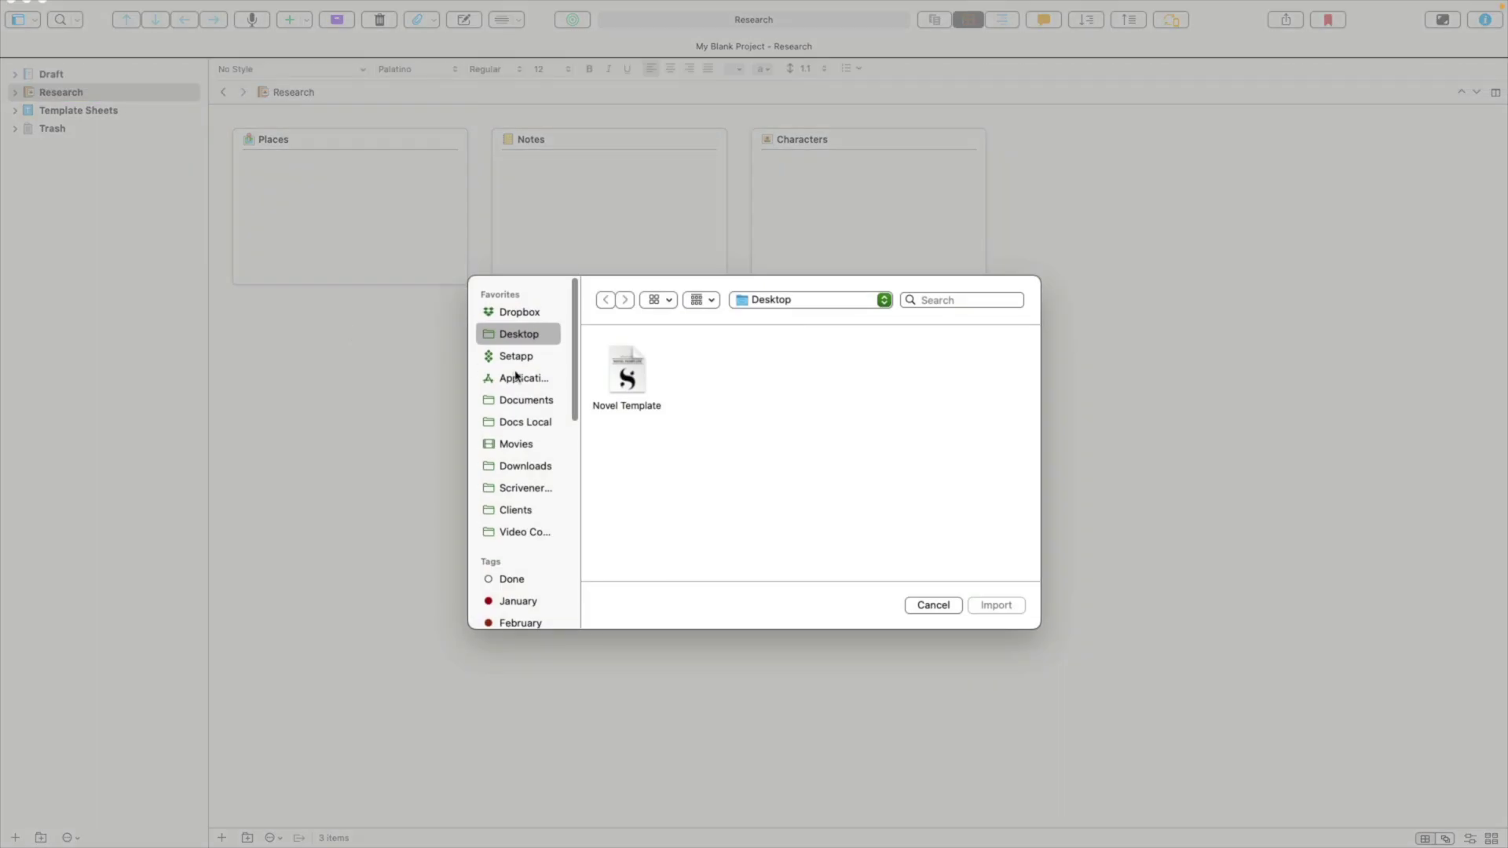
click(620, 383)
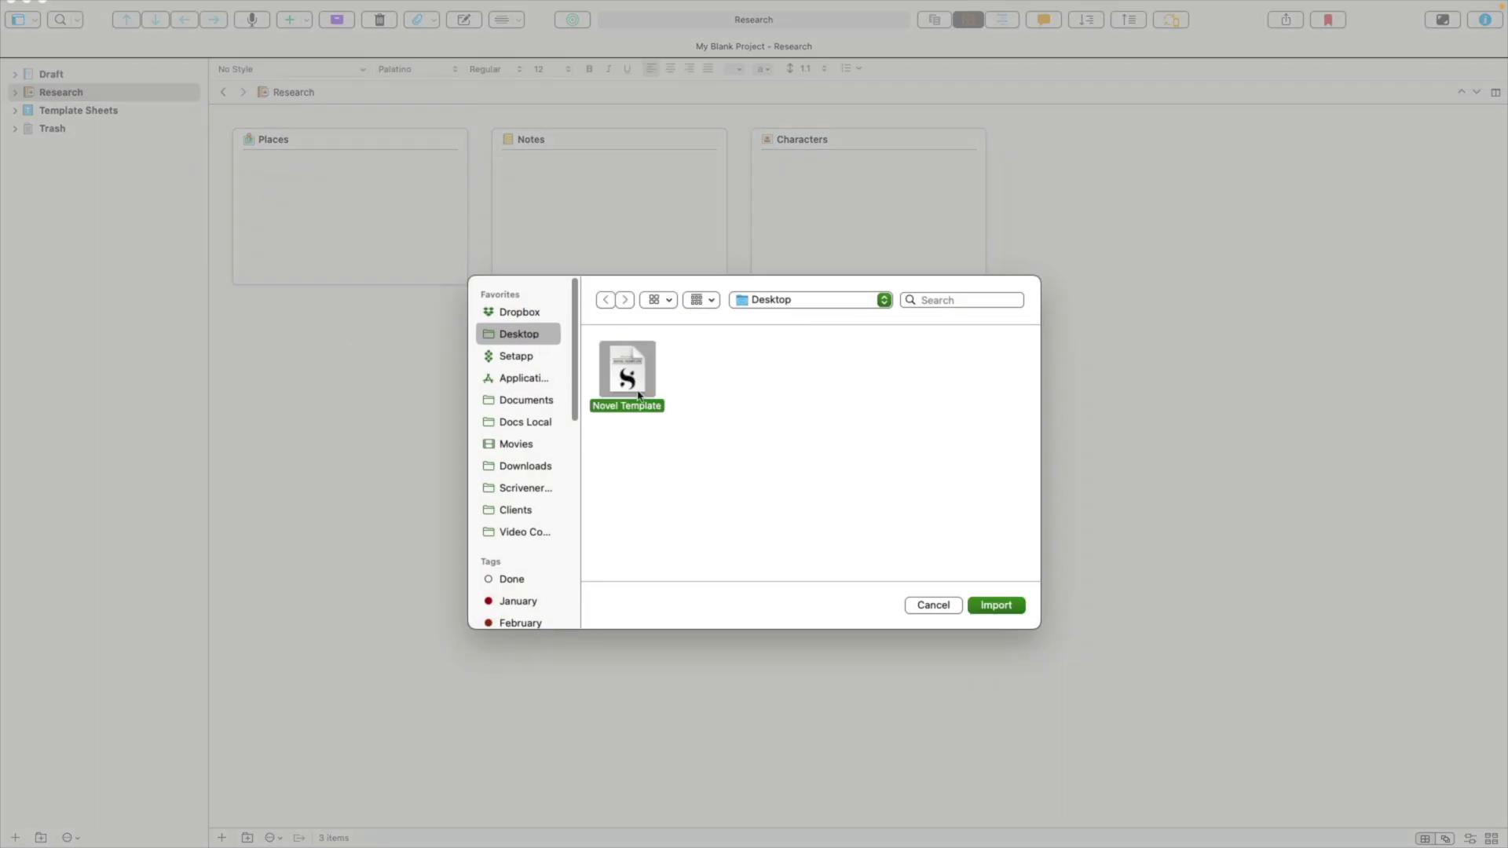
click(1009, 607)
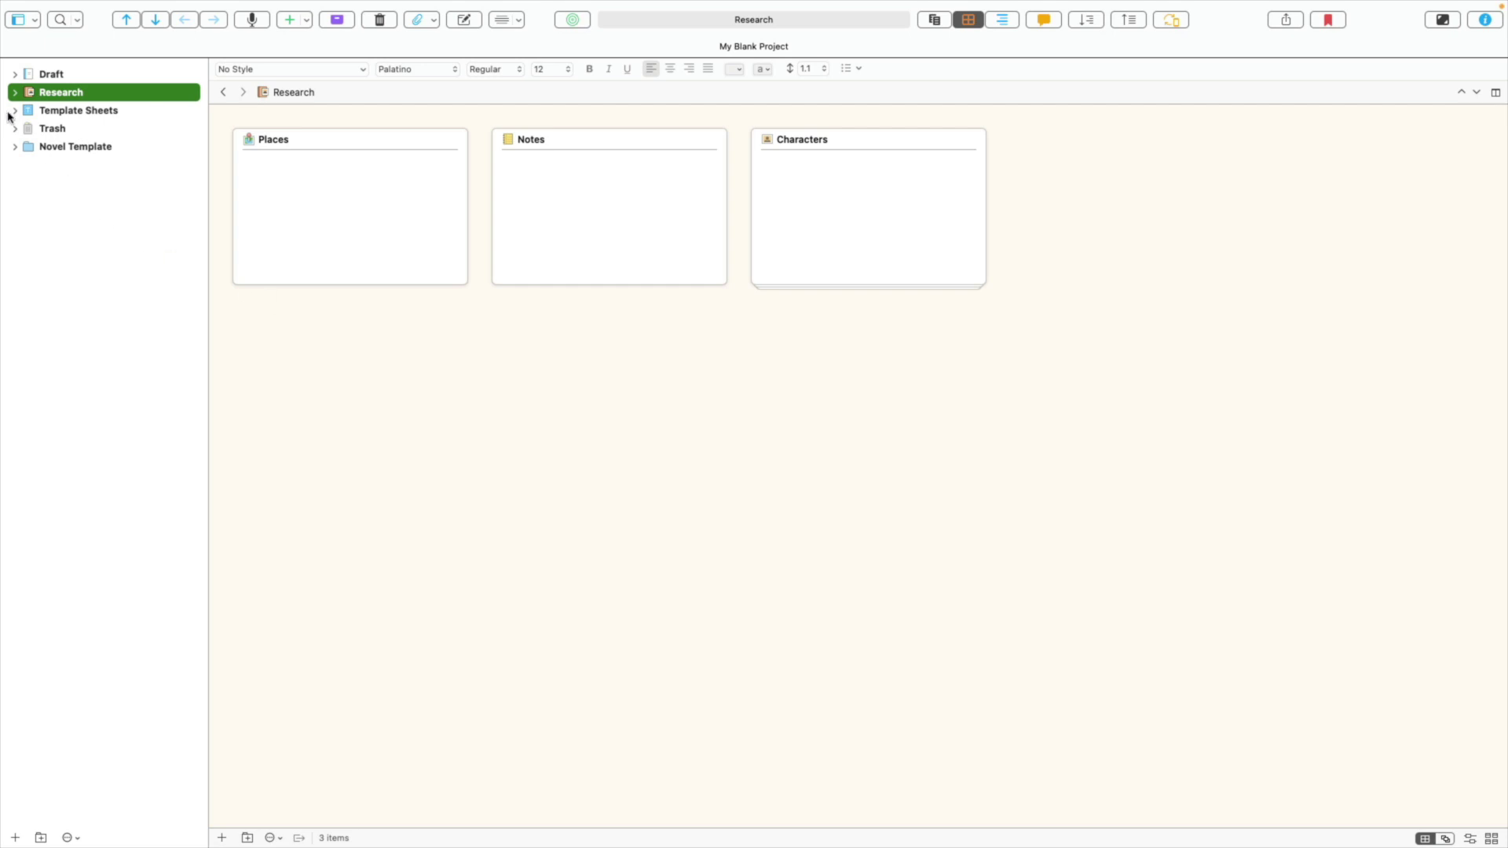
Step: Expand the imported Novel Template and Manuscript folders and move Chapter into Draft
click(30, 149)
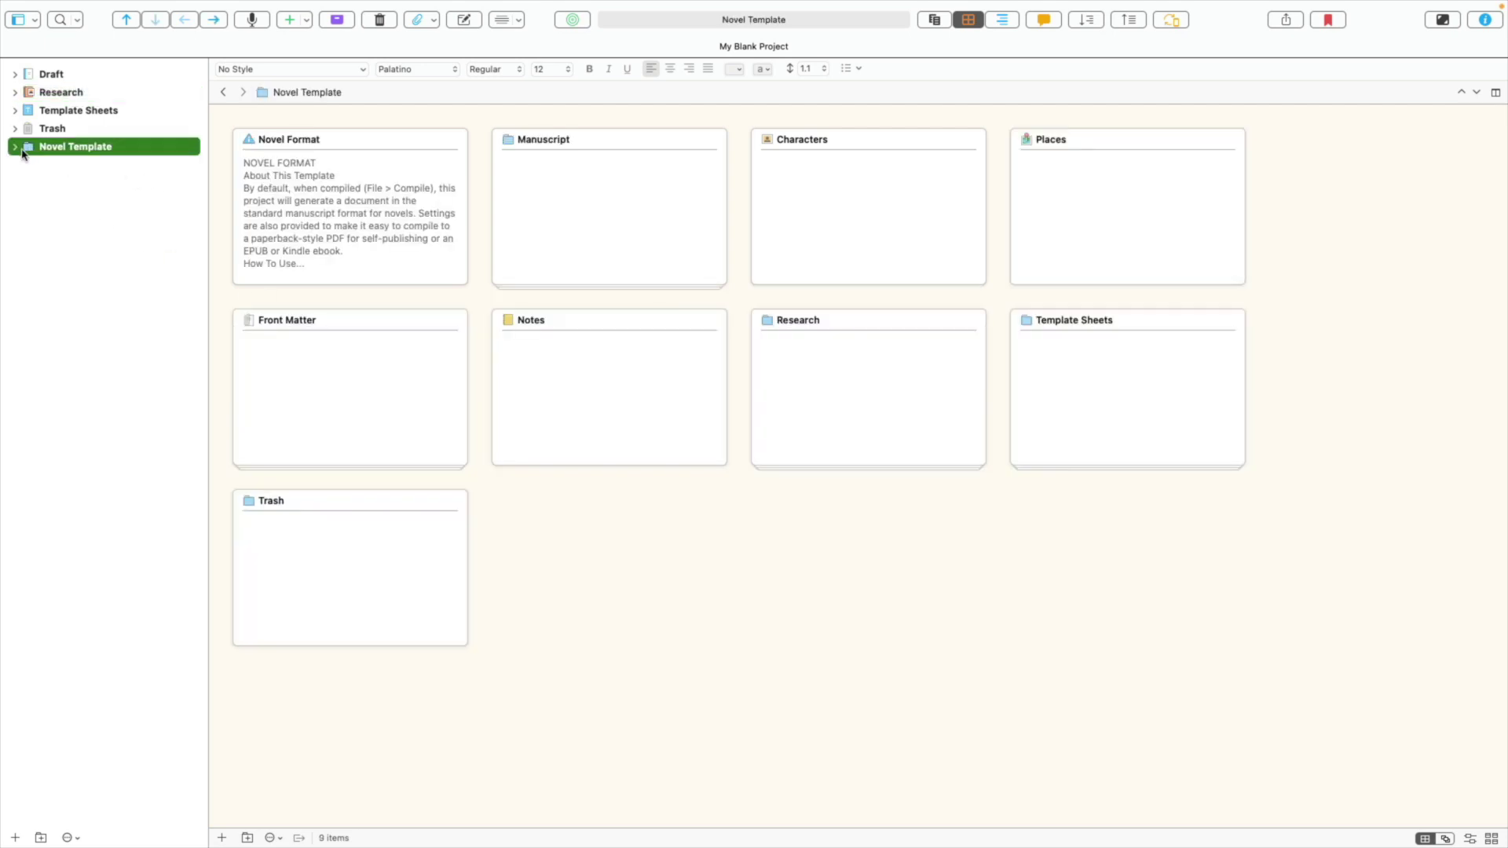
click(15, 148)
click(98, 166)
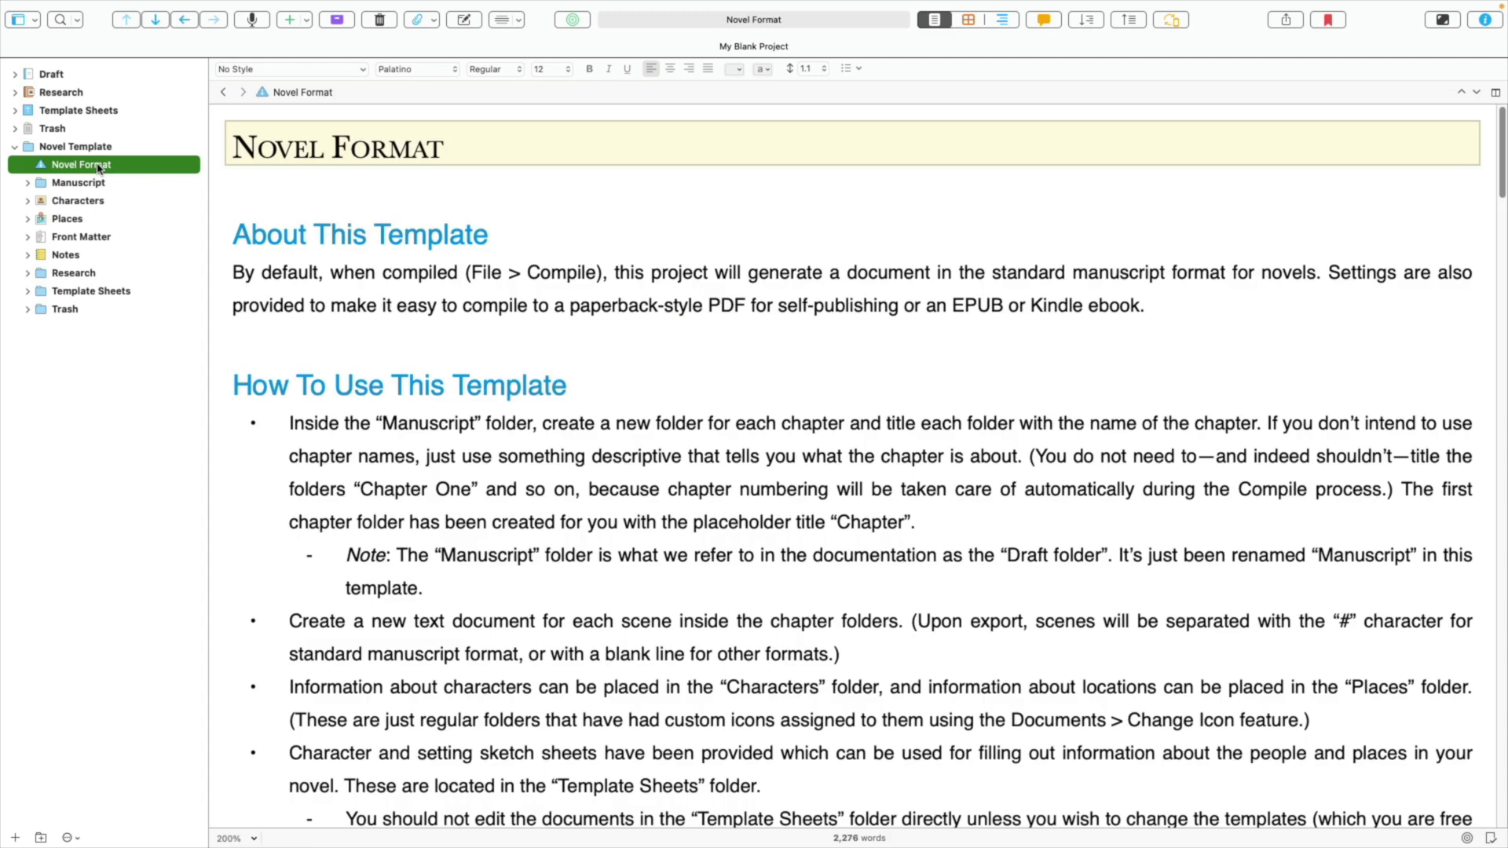
click(26, 184)
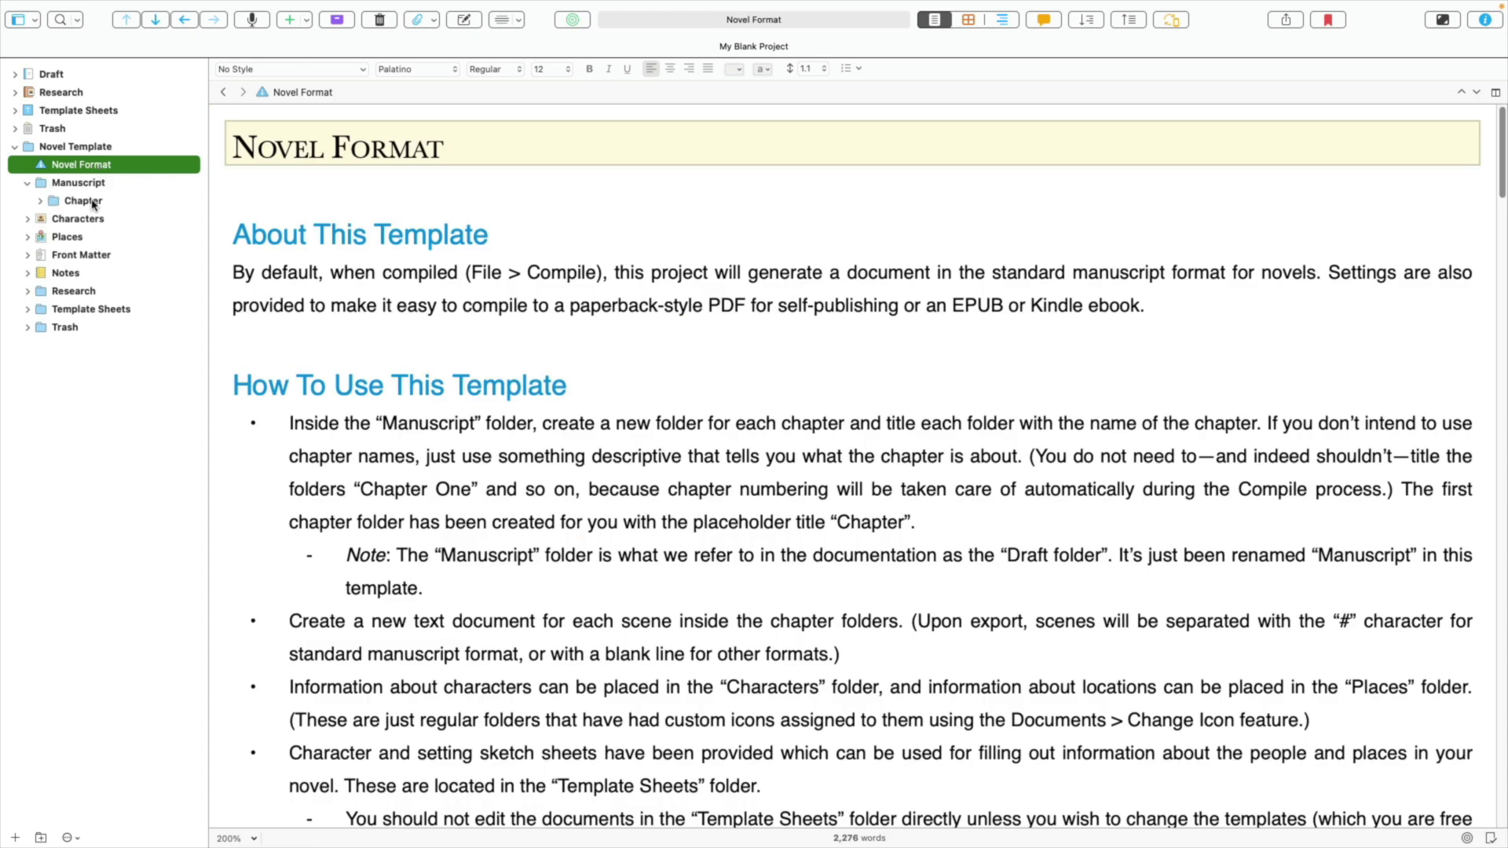
click(28, 195)
click(29, 182)
click(29, 184)
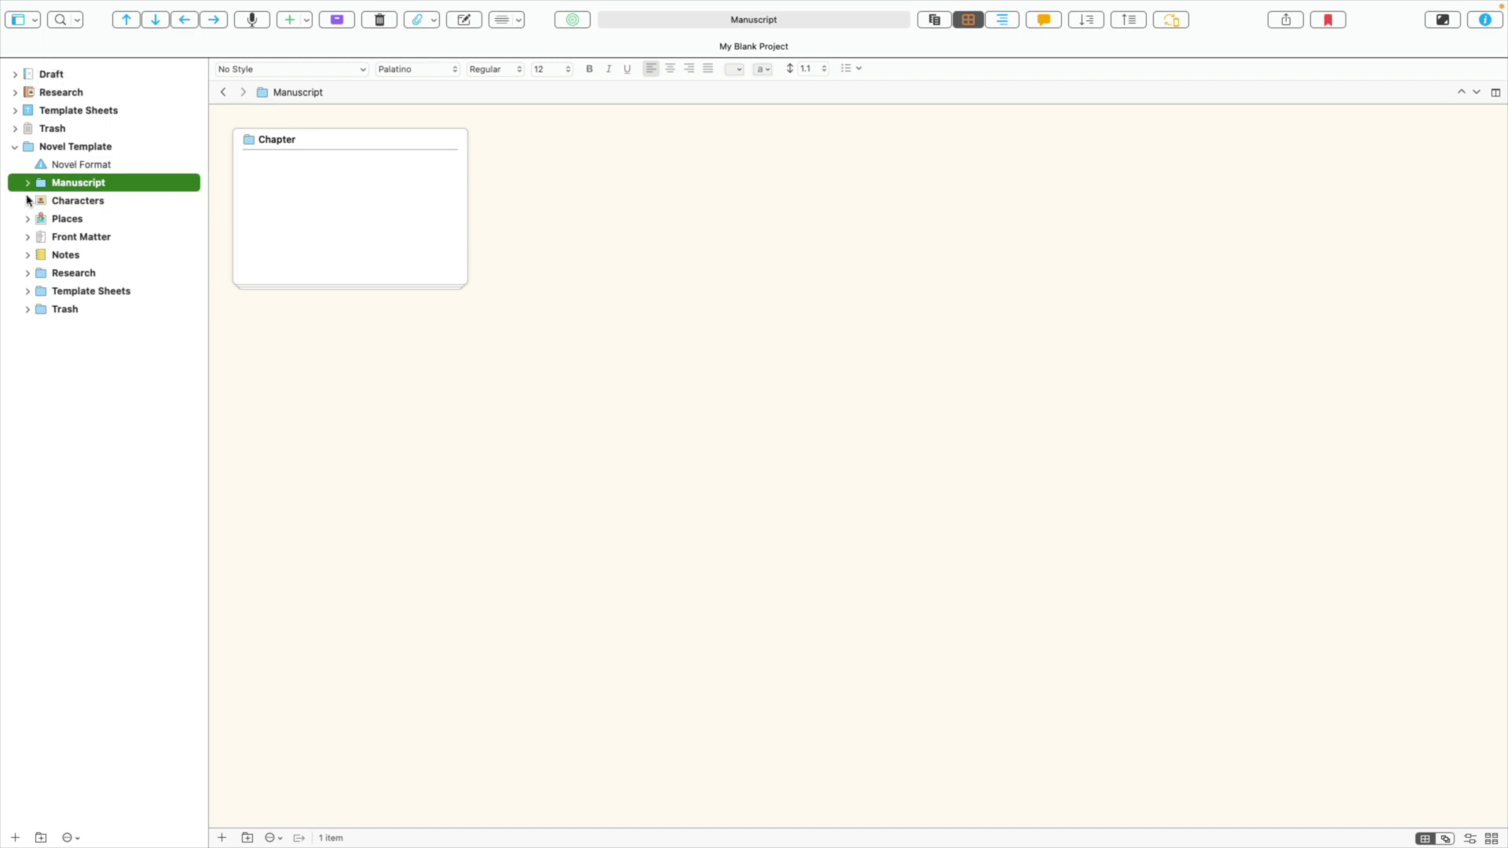
click(27, 183)
drag(81, 206, 53, 75)
click(15, 74)
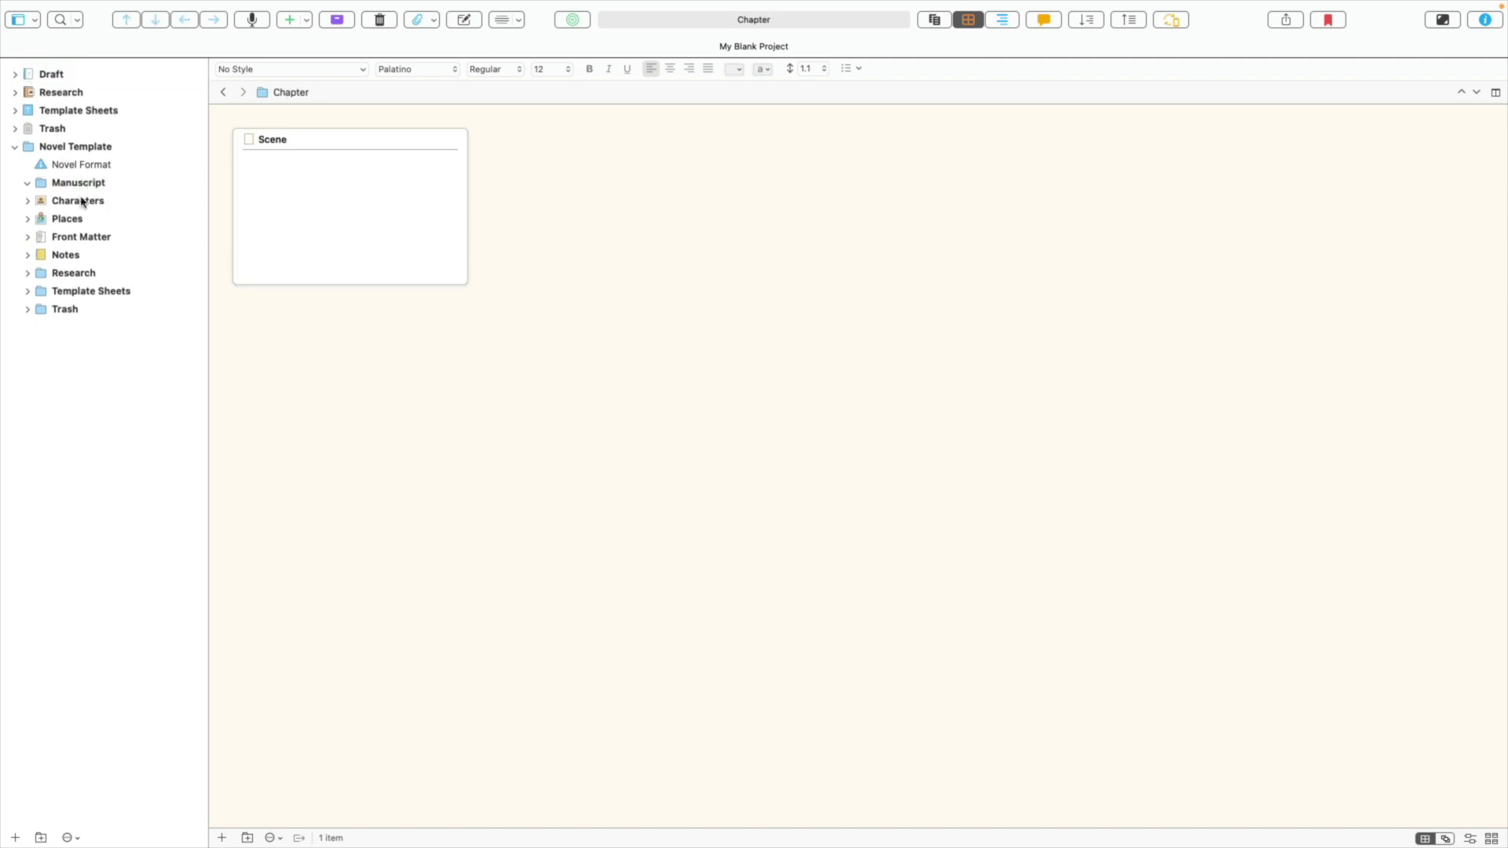
Step: Look through the Characters, Places, Front Matter, Notes, Research and Template Sheets folders
click(64, 201)
click(74, 220)
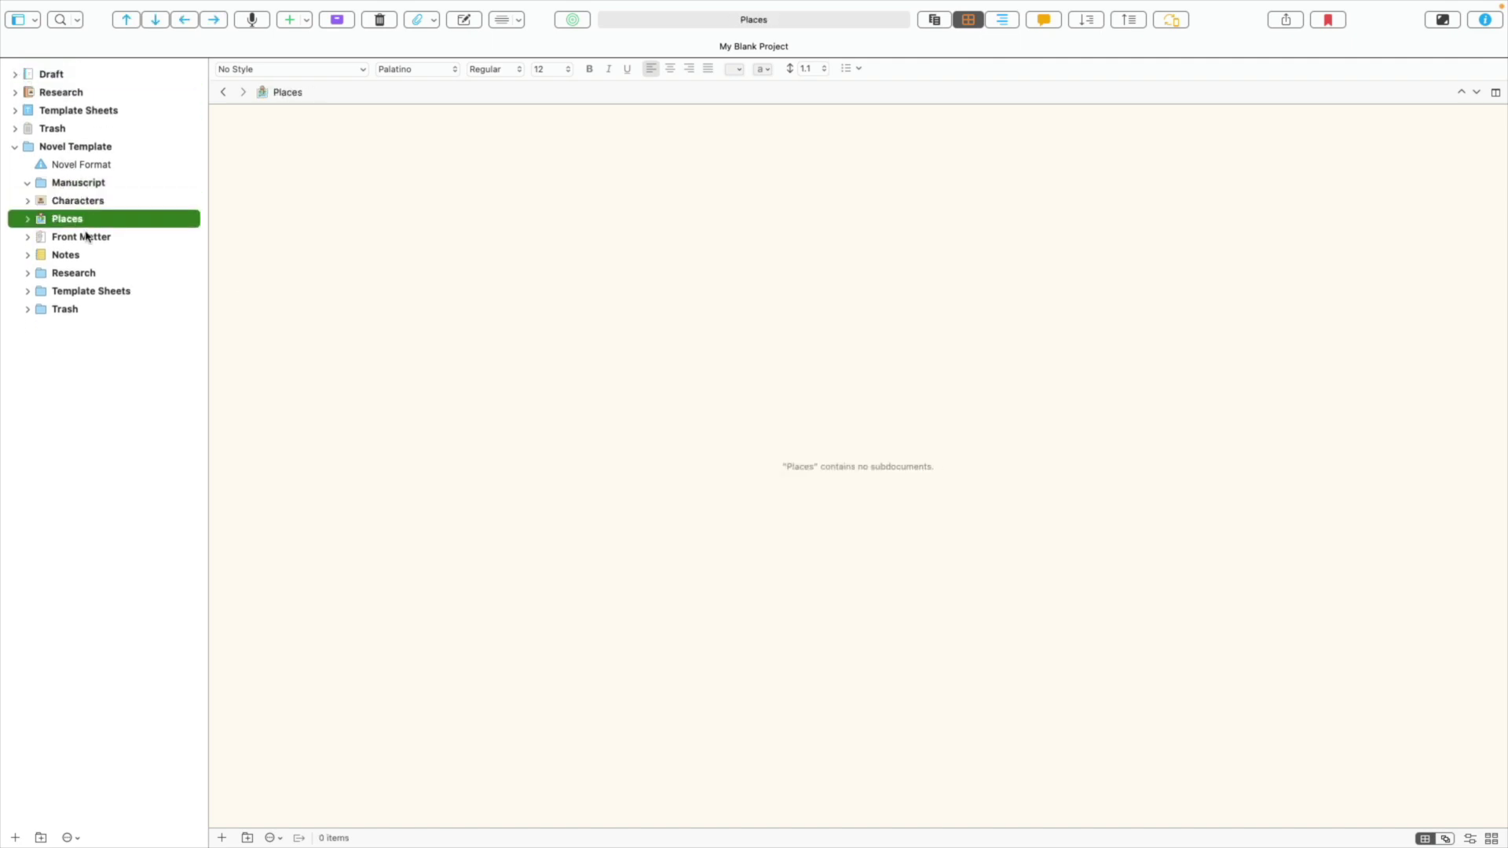
click(92, 239)
click(80, 261)
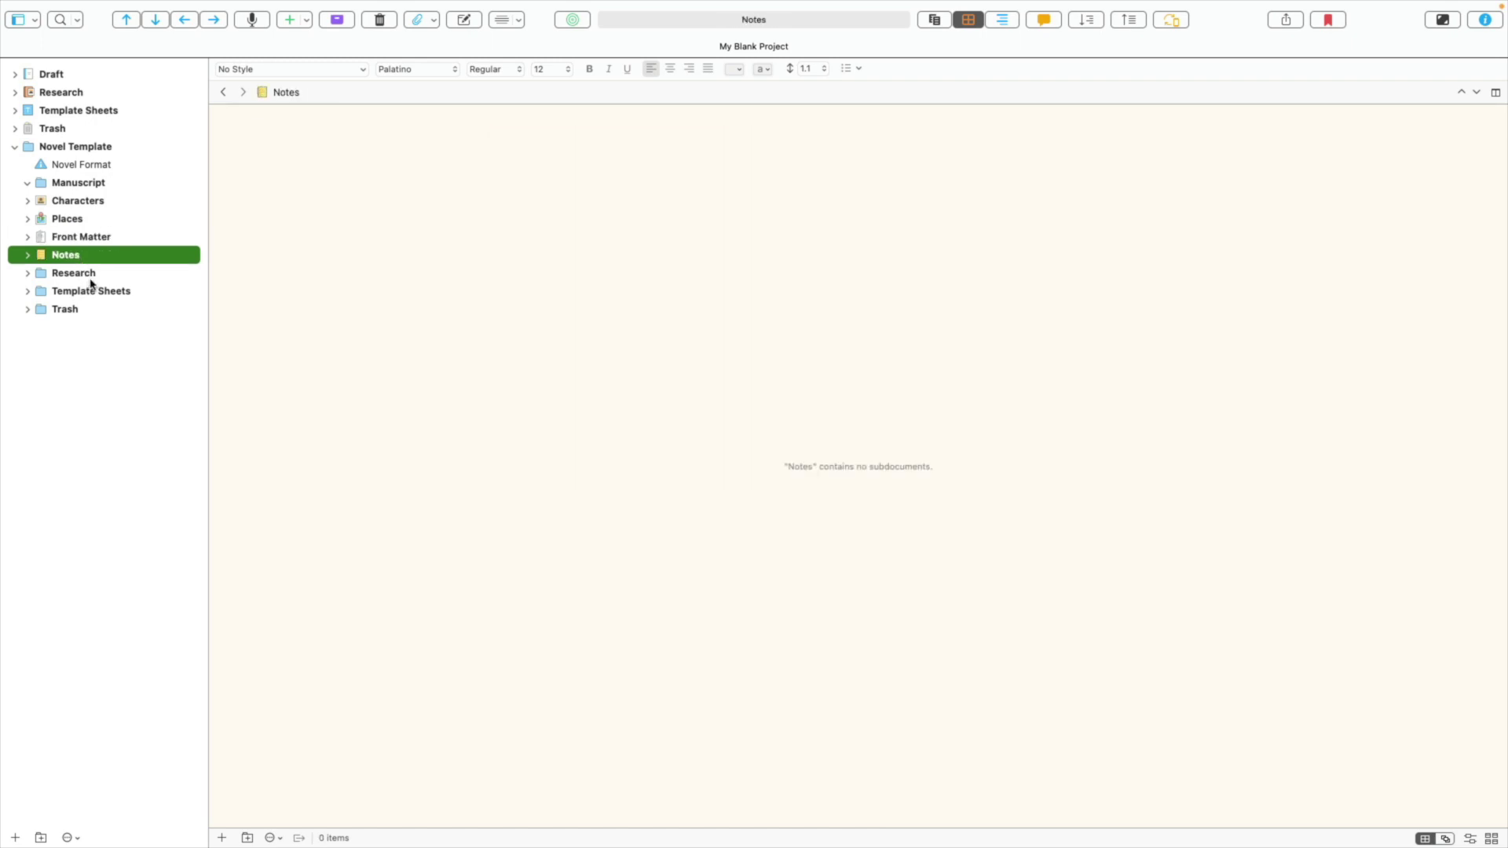
click(79, 274)
click(79, 293)
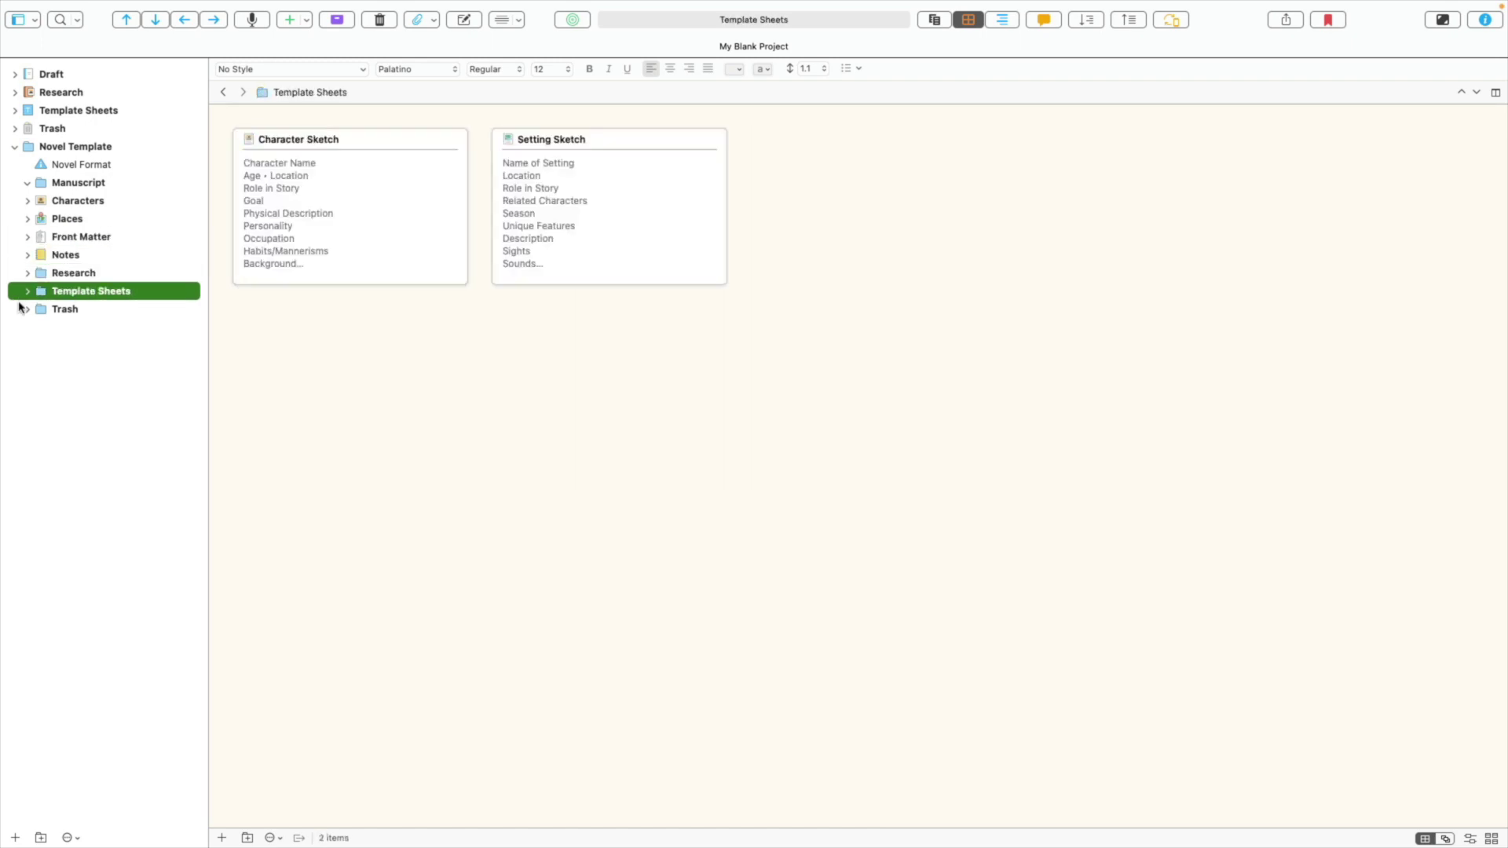
Step: Delete the template's Trash, Sample Output and Research folders
click(83, 311)
key(super+BackSpace)
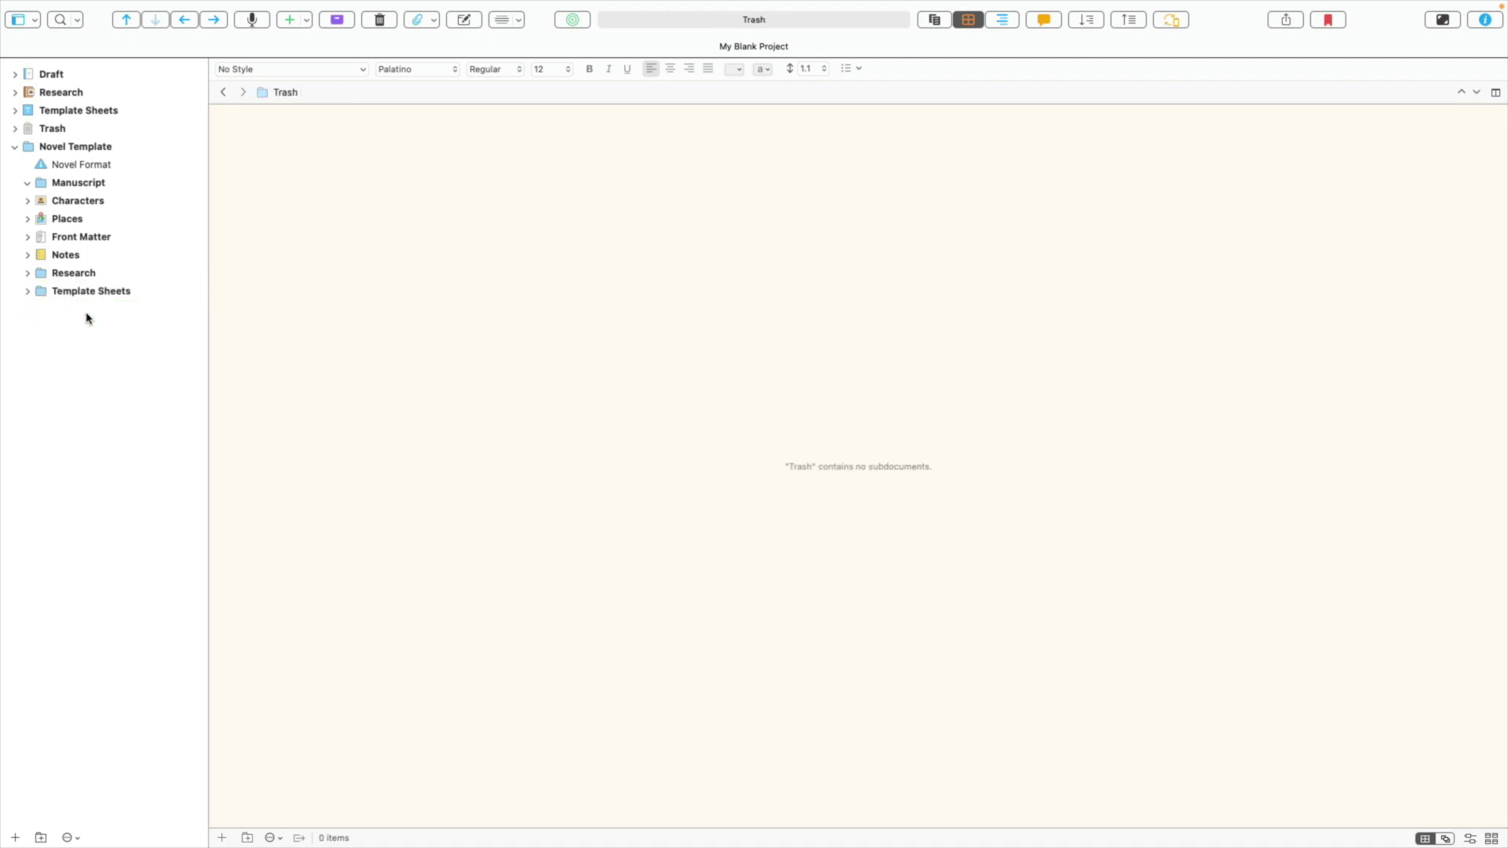
click(86, 275)
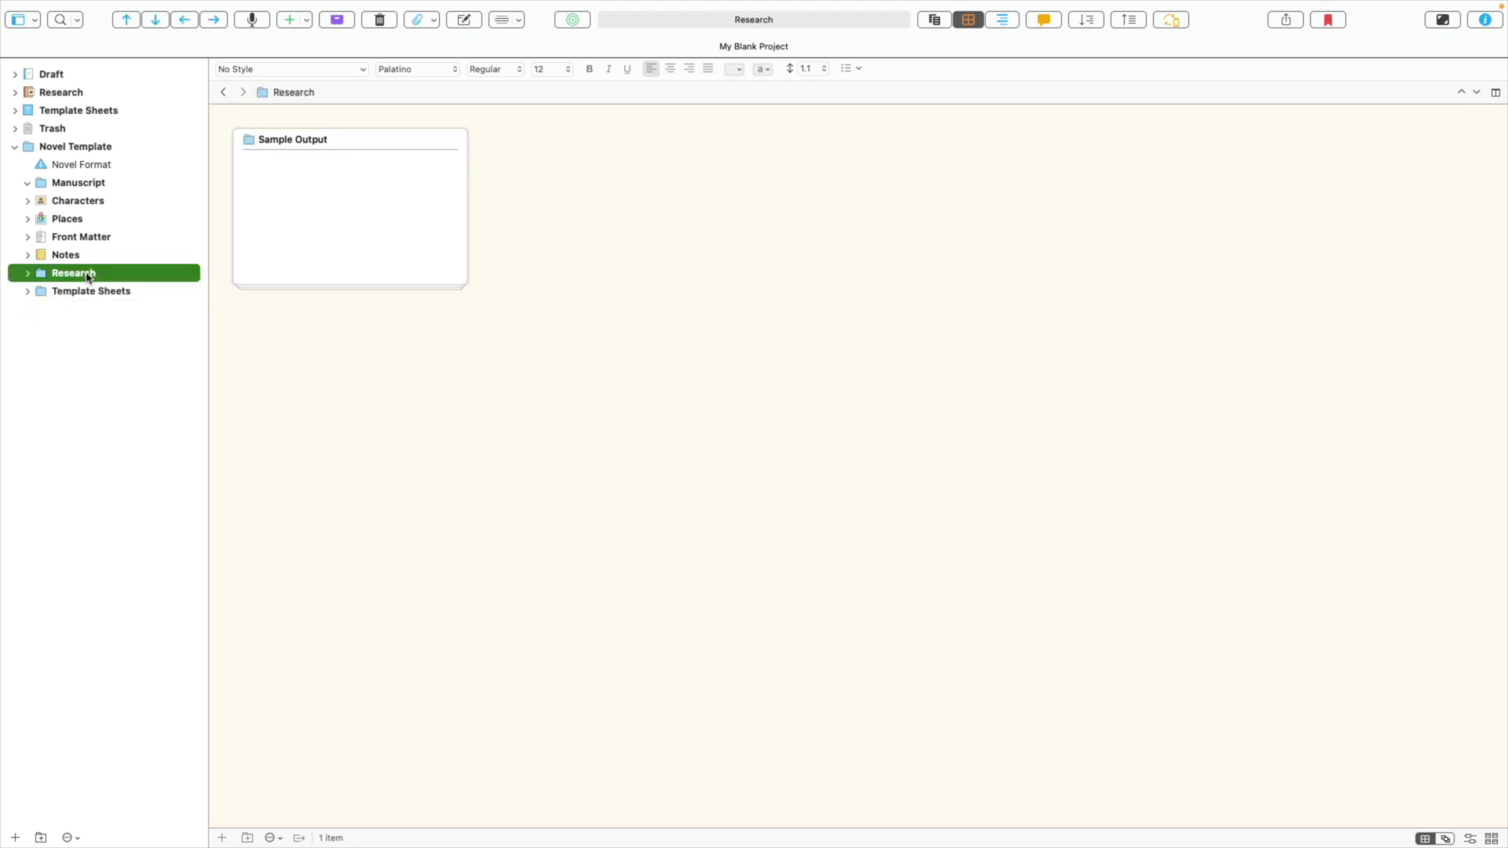
click(27, 273)
click(85, 292)
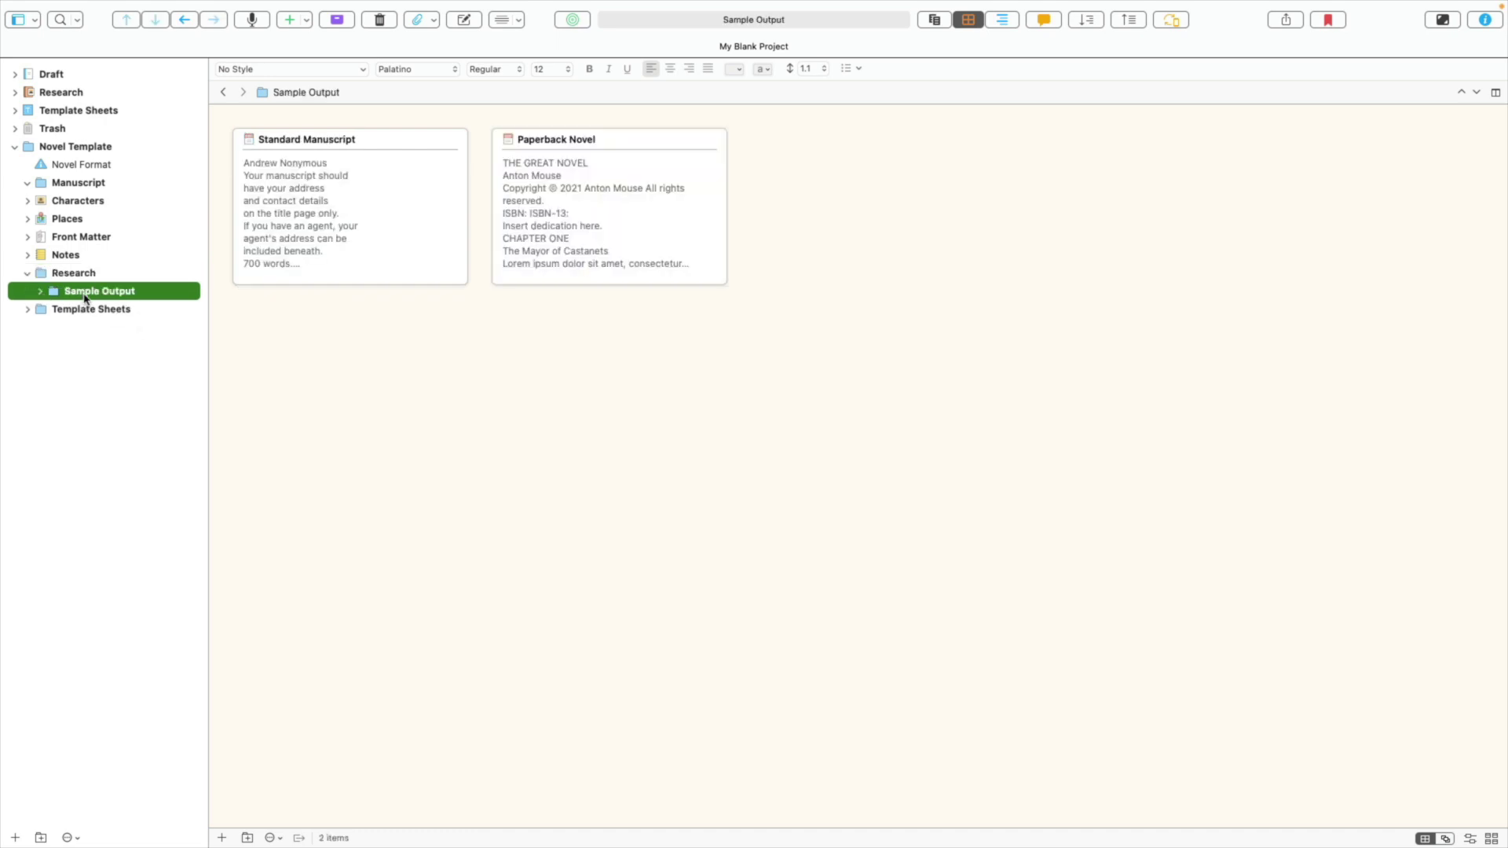
click(388, 23)
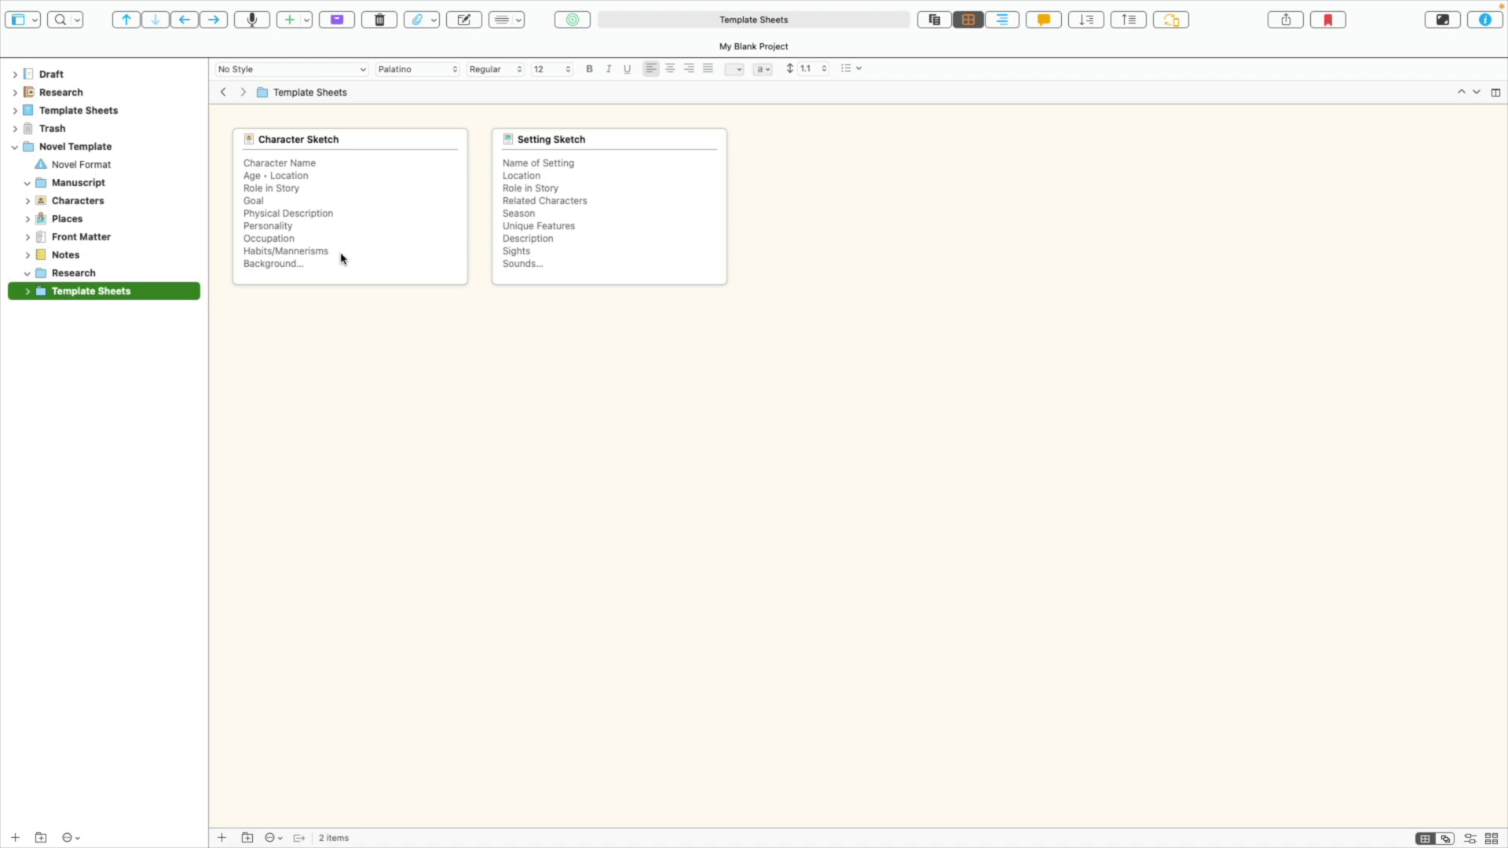
click(35, 275)
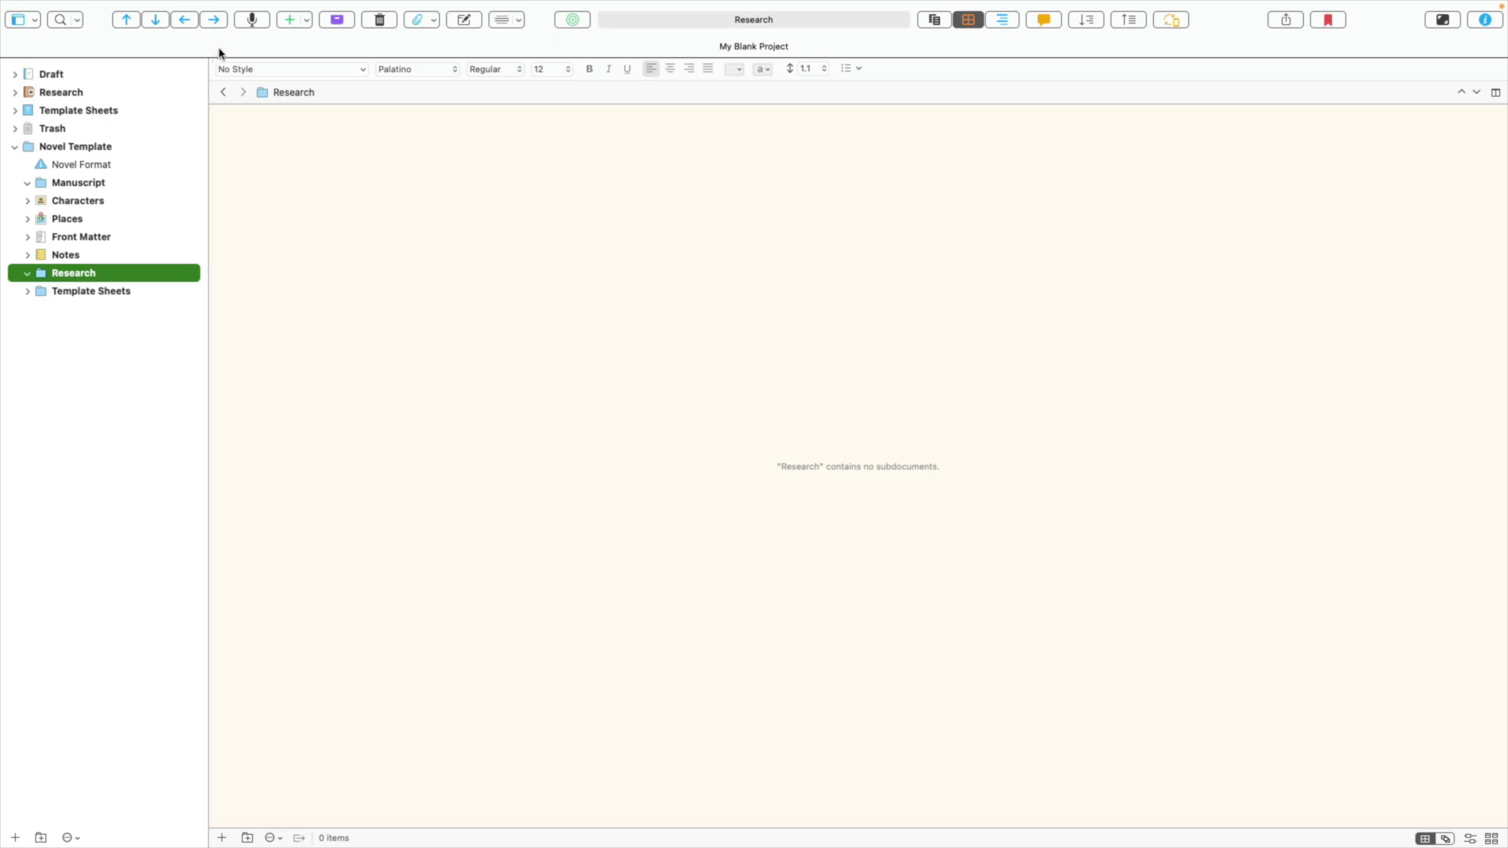
click(380, 20)
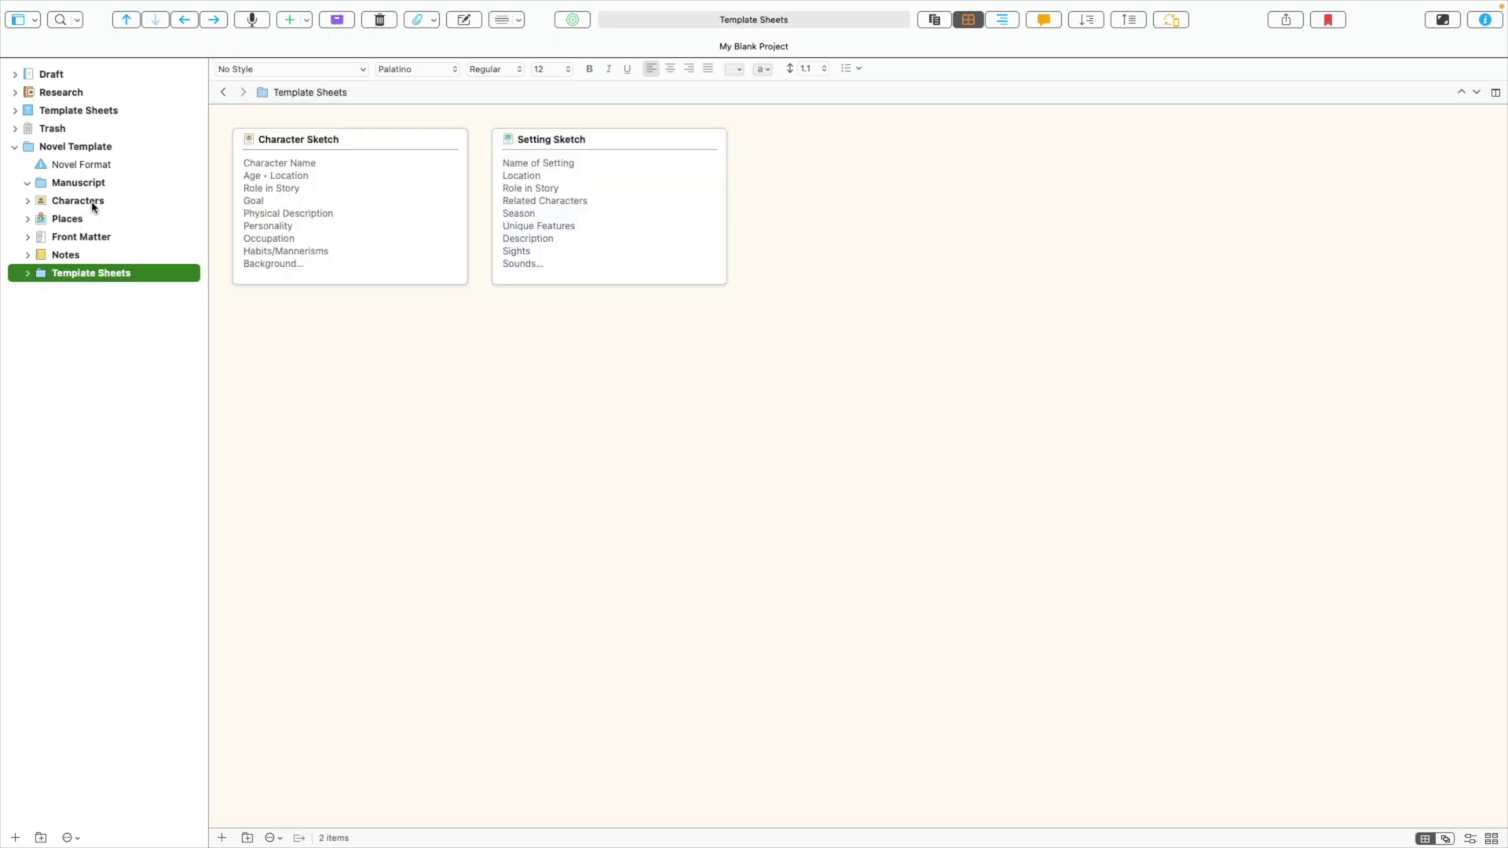
Step: Move Novel Format to the top of the binder and trash the Template Sheets folder
drag(106, 161, 66, 72)
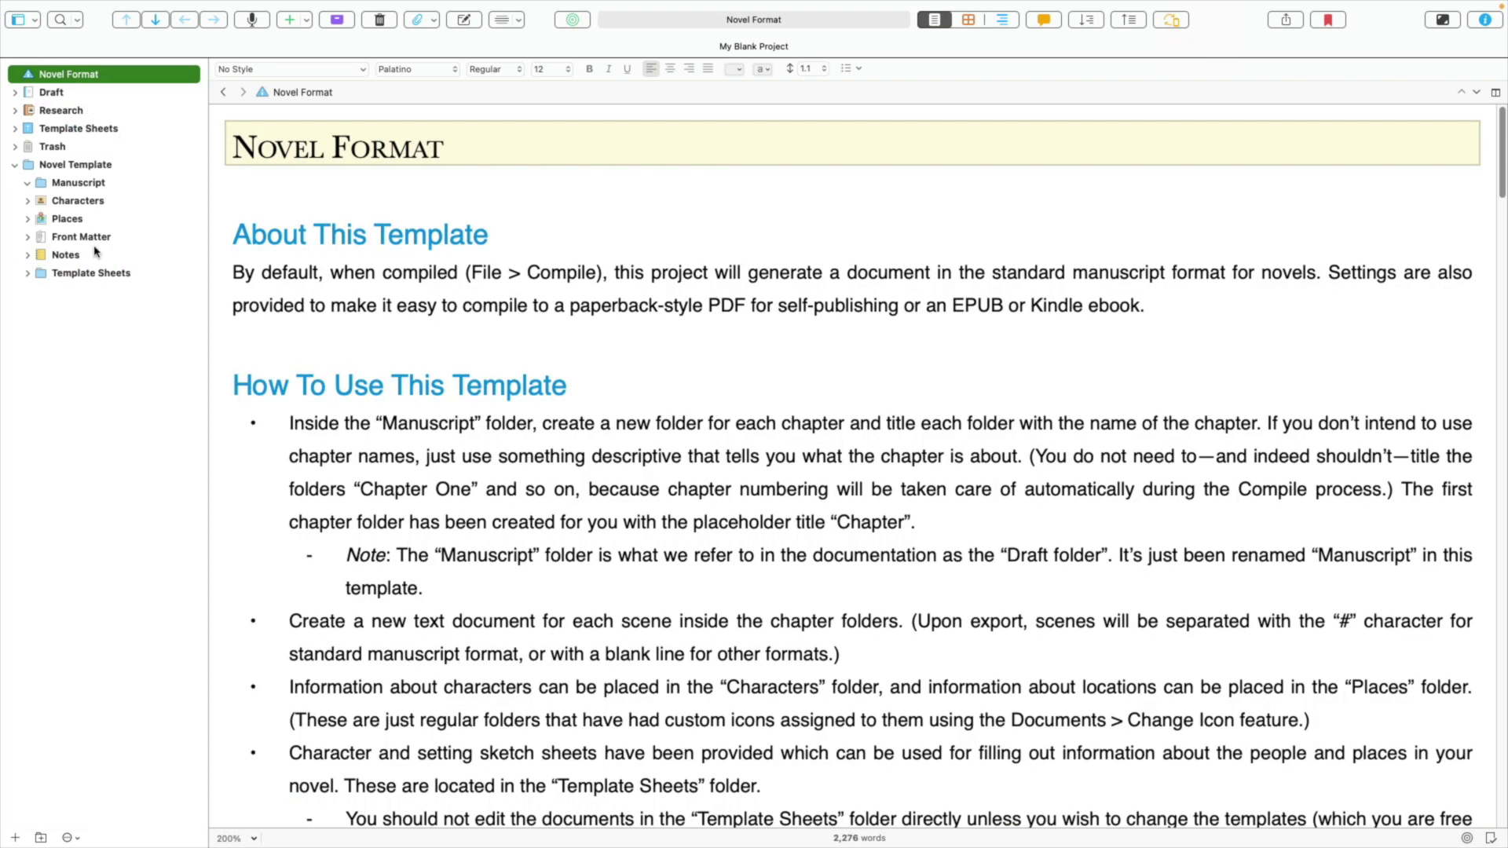
click(88, 275)
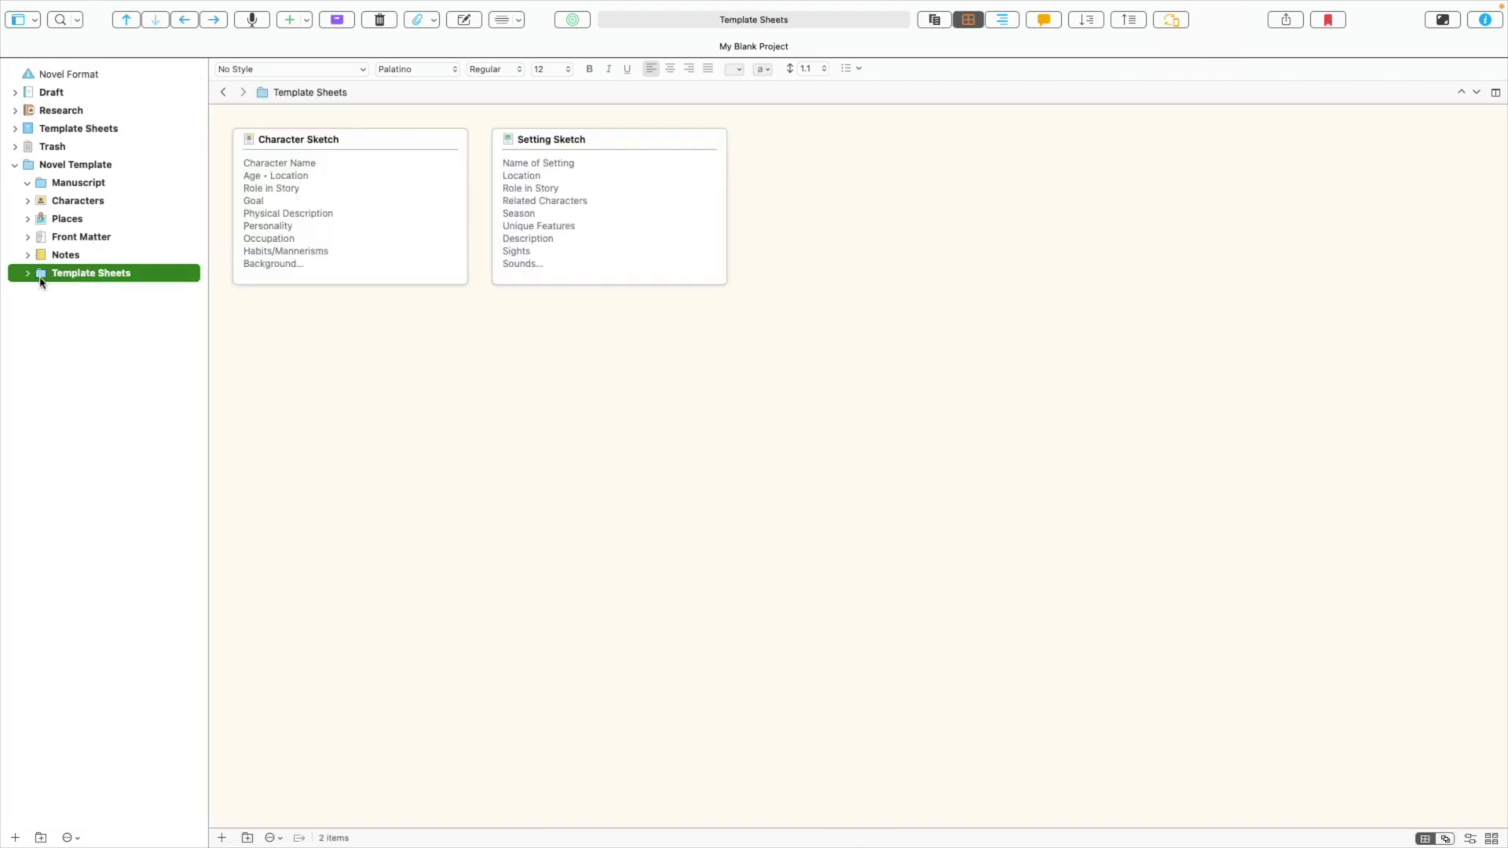
key(Right)
click(94, 292)
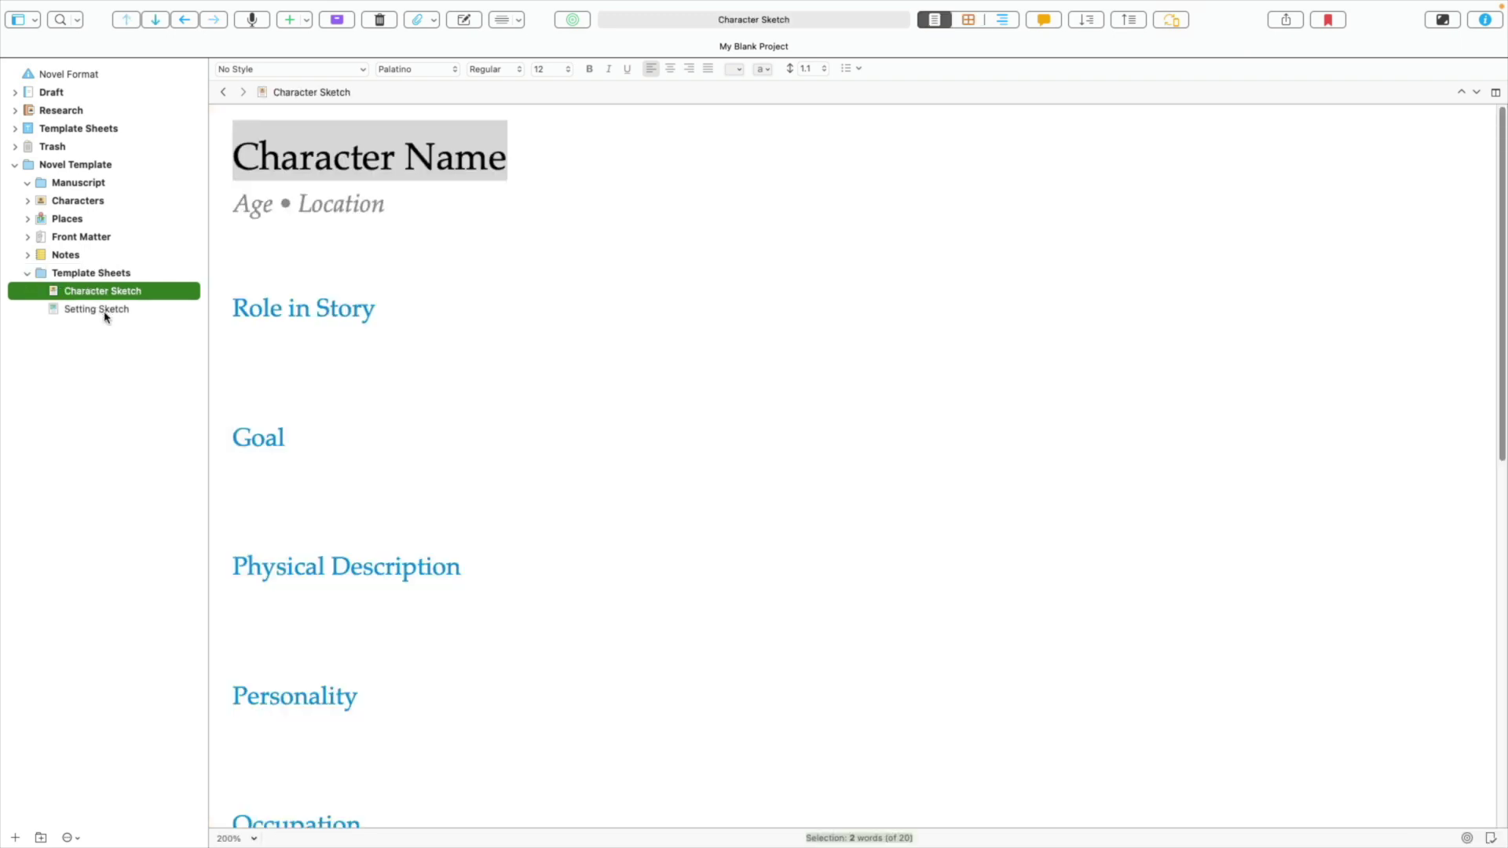
click(28, 273)
right_click(78, 272)
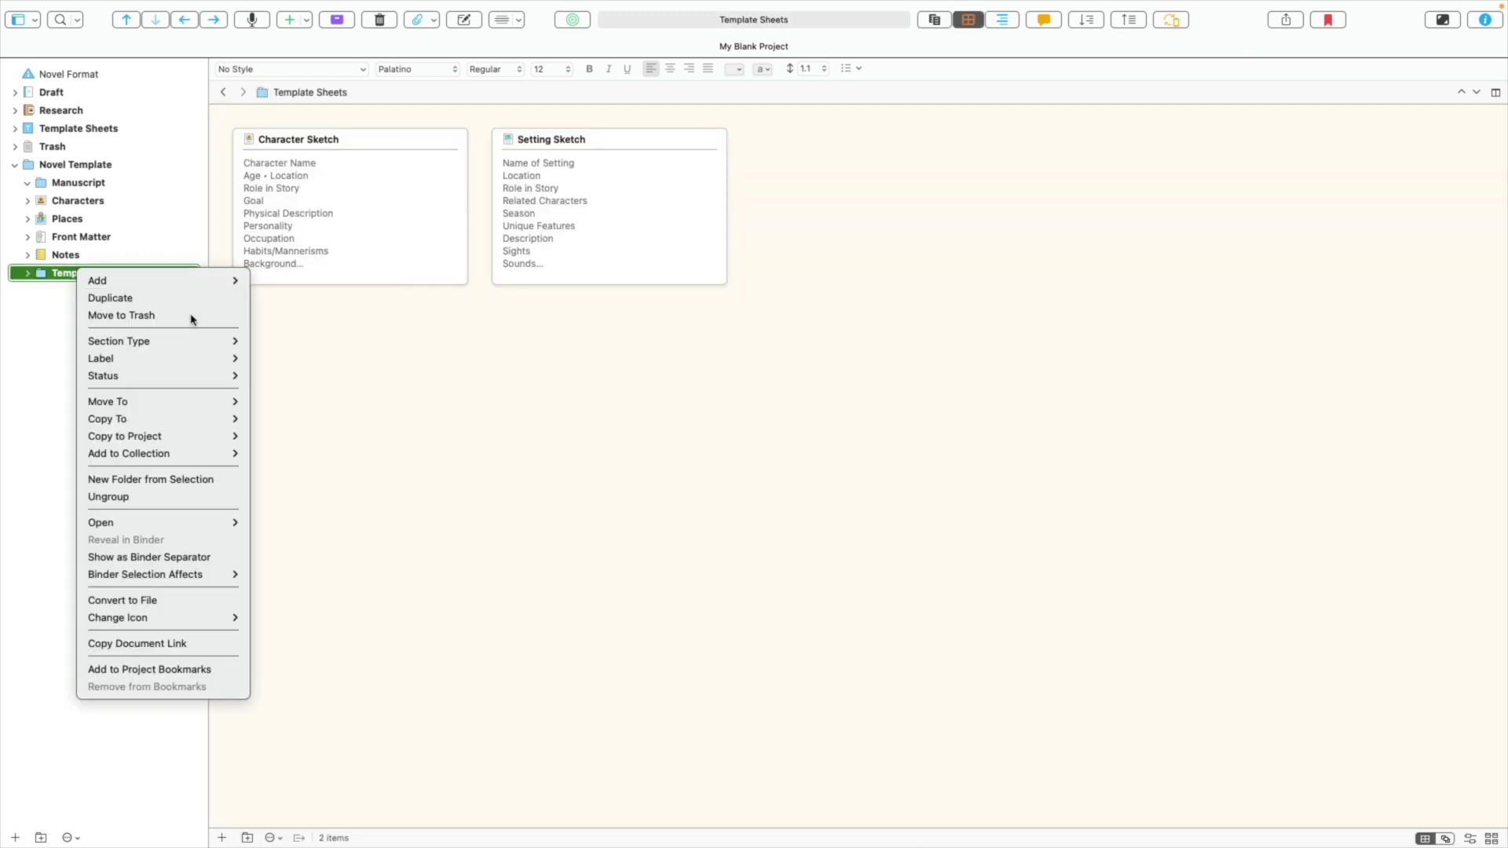
click(157, 315)
Step: Move Front Matter to the binder's top level and remove the Notes folder from Draft
click(66, 258)
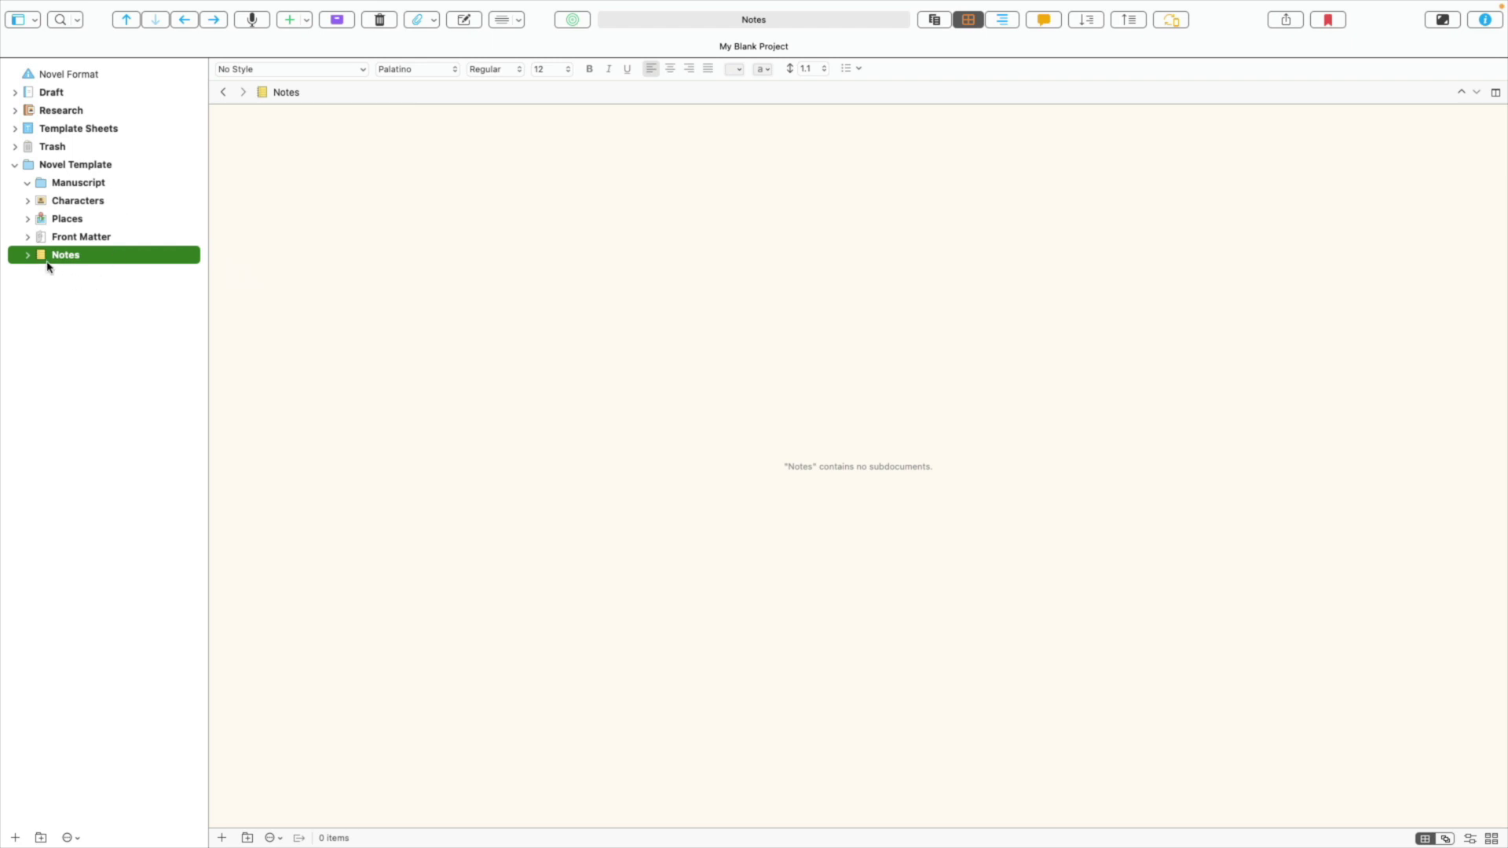
drag(67, 256, 36, 105)
mouse_move(77, 294)
mouse_down()
mouse_move(69, 149)
mouse_move(128, 184)
mouse_move(100, 296)
mouse_up()
click(62, 112)
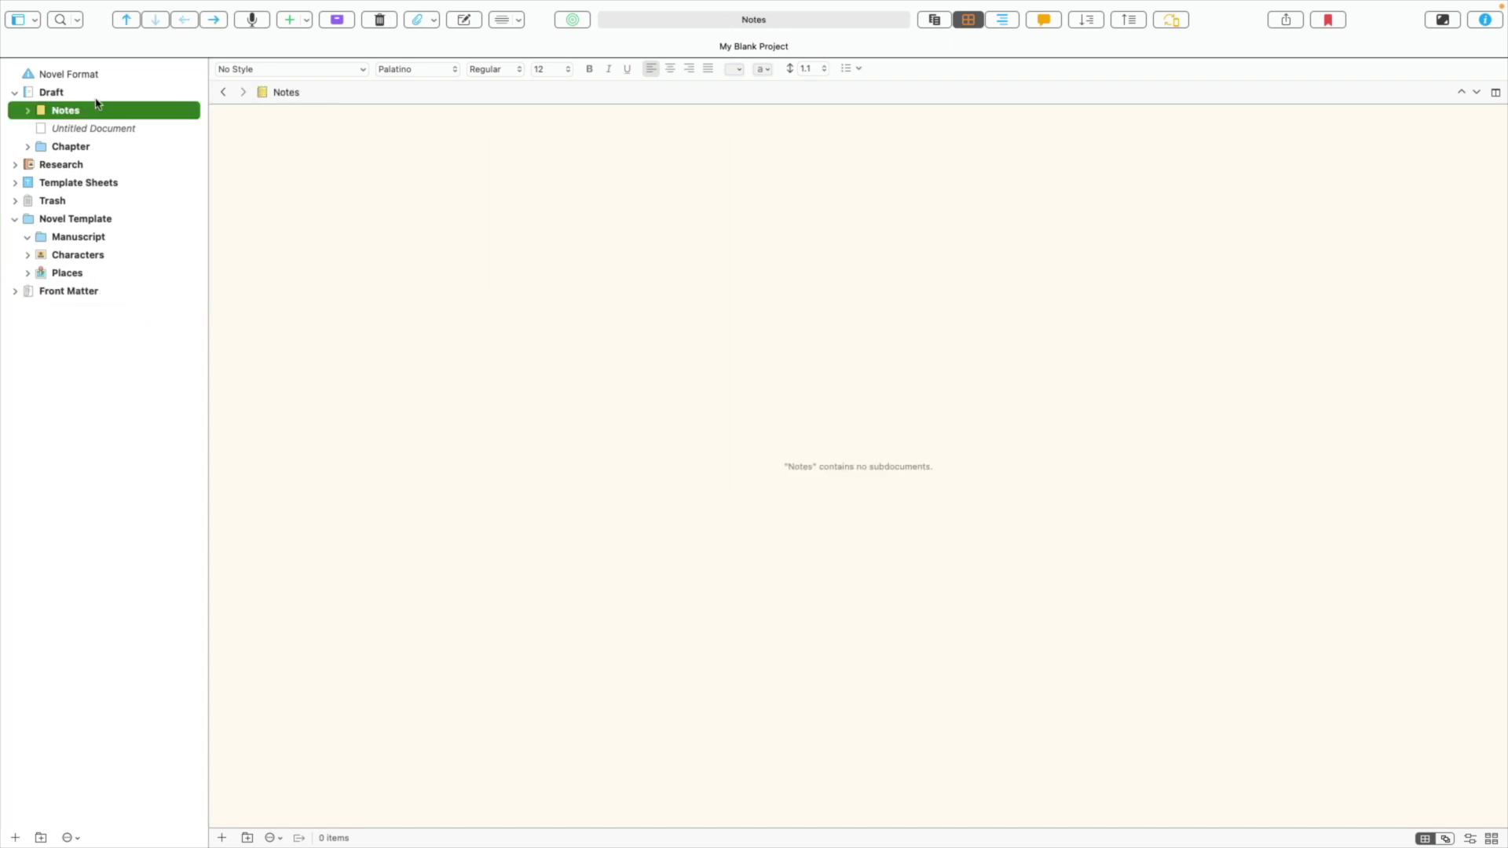
click(388, 20)
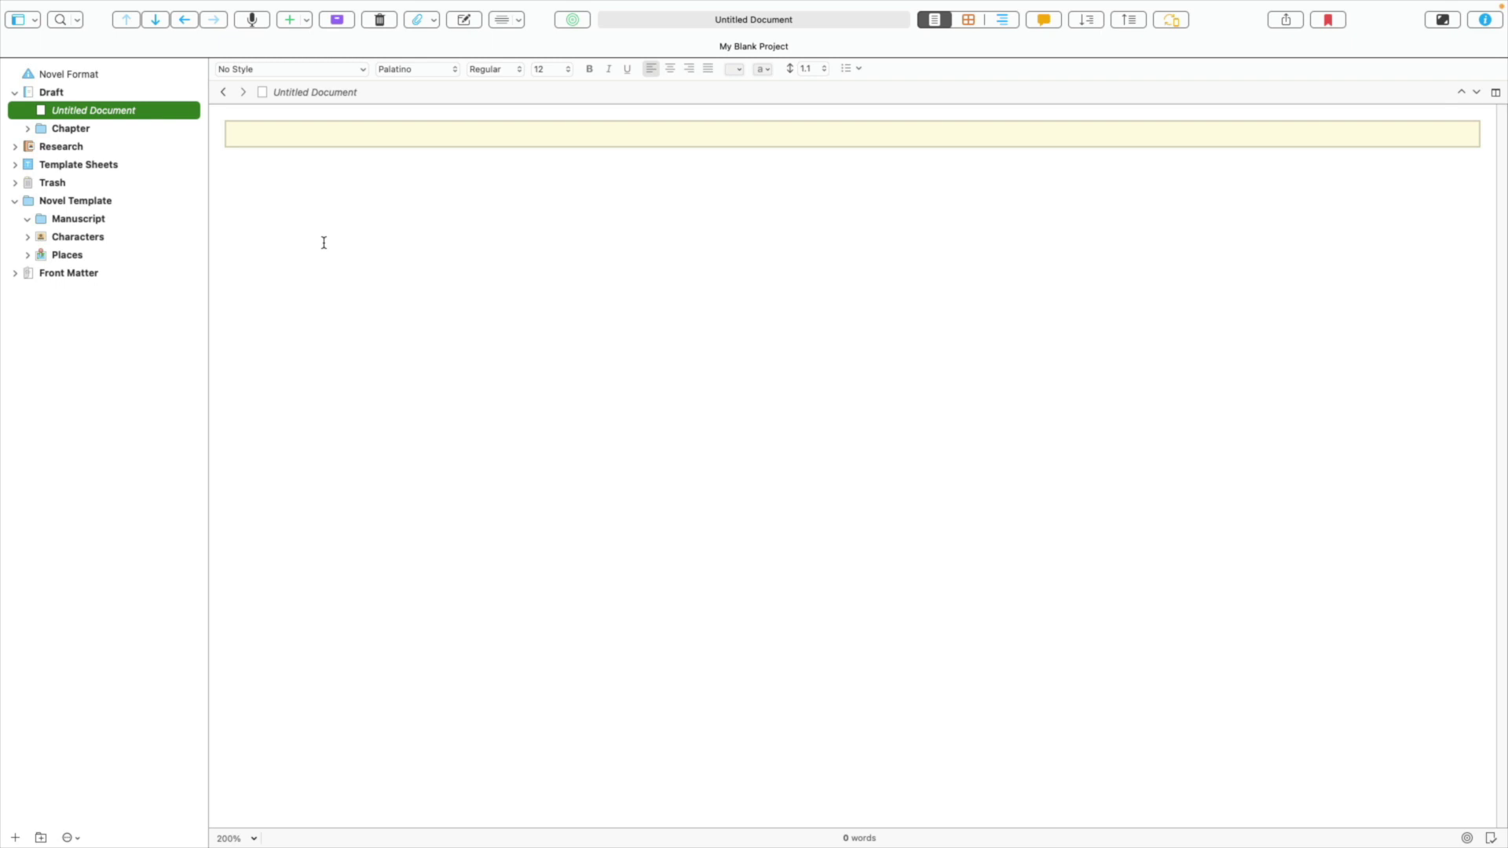
click(114, 8)
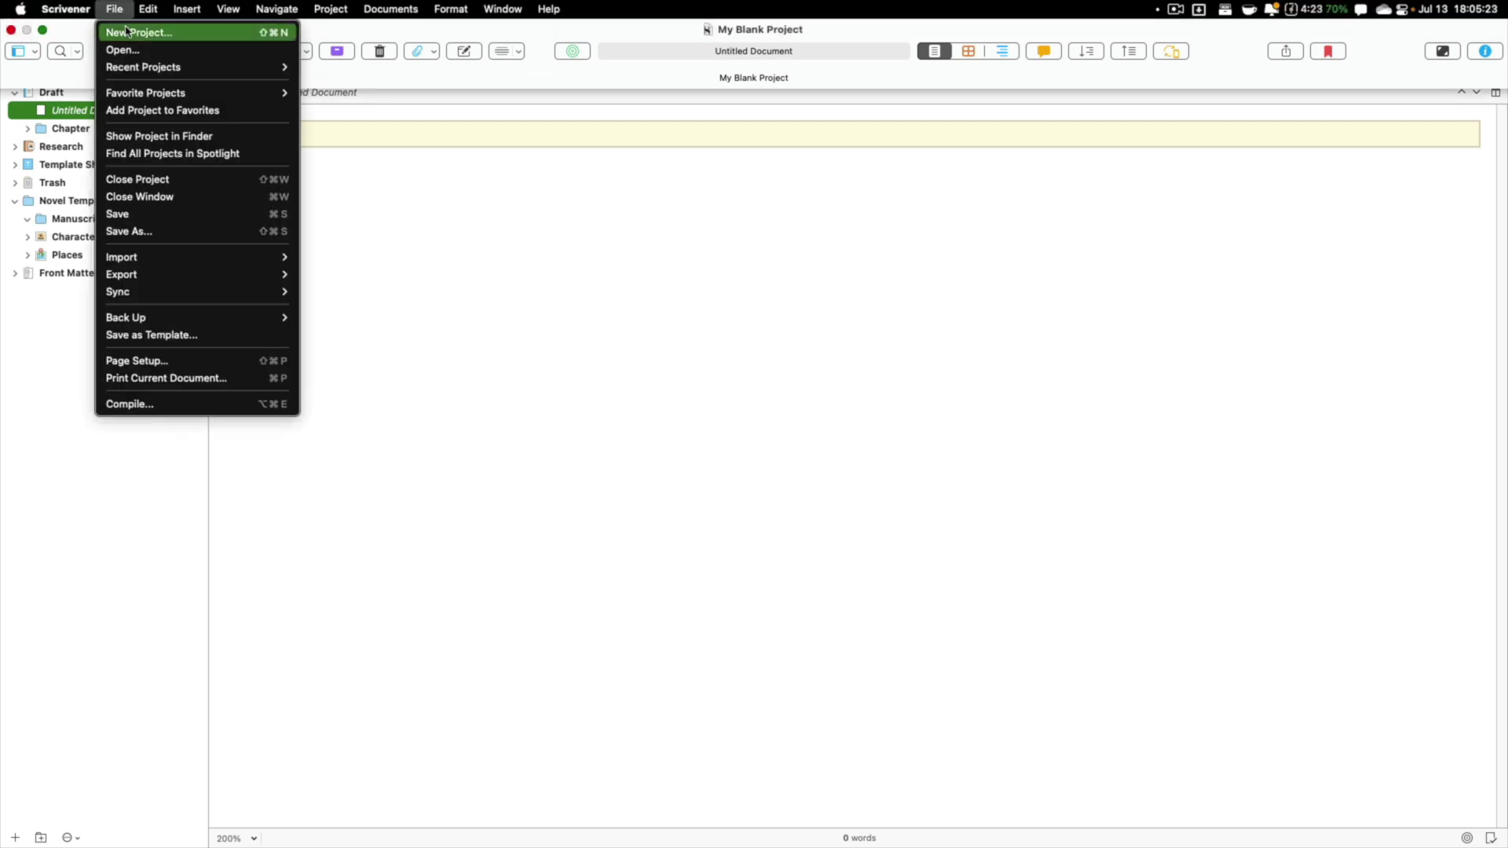
Step: Create an Epic Fantasy project named 'Epic Fantasy Template' on the Desktop
click(131, 31)
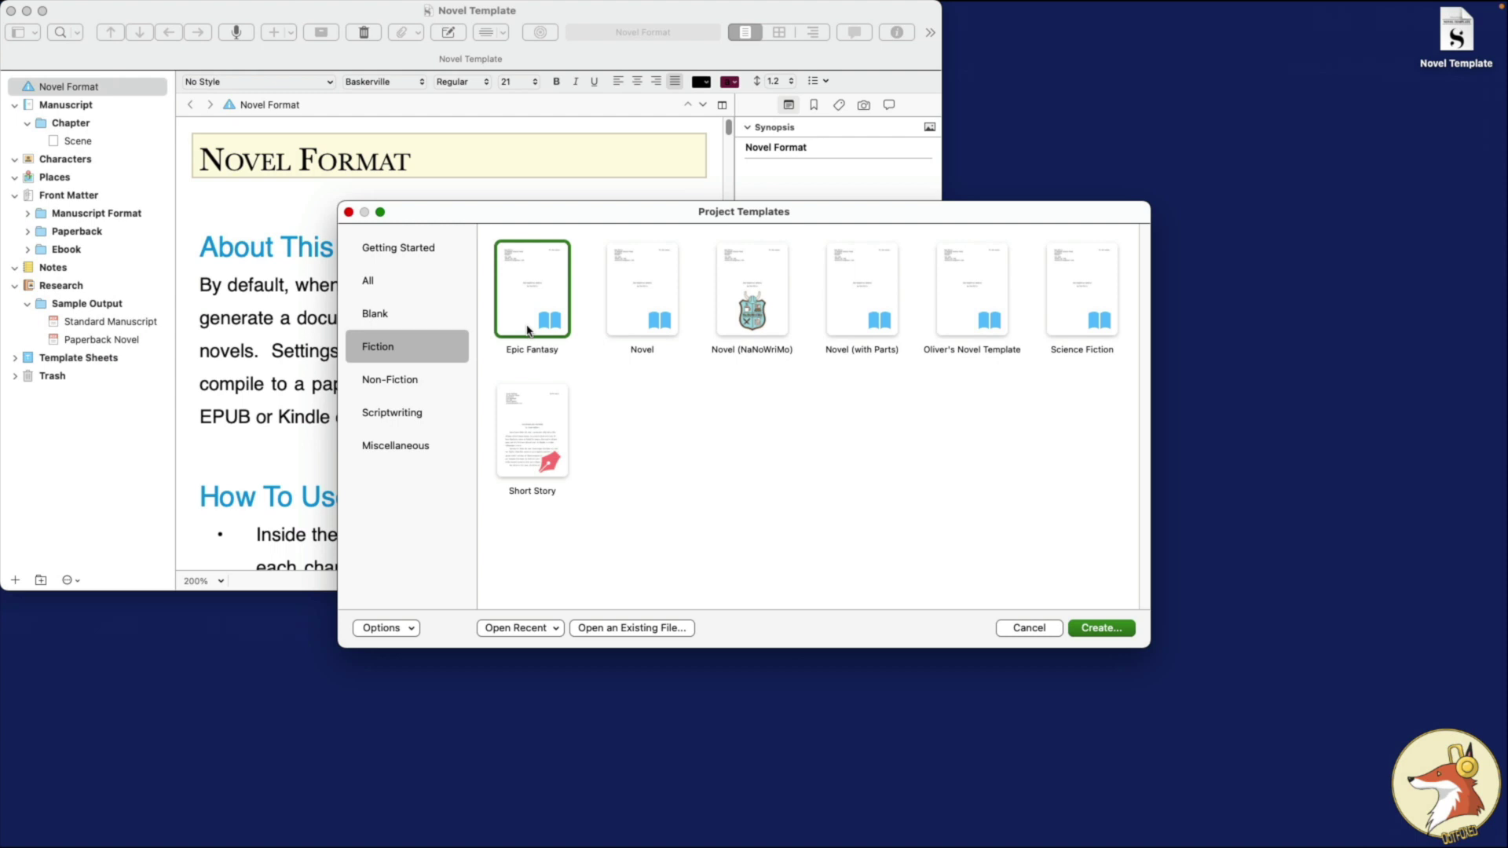
key(Return)
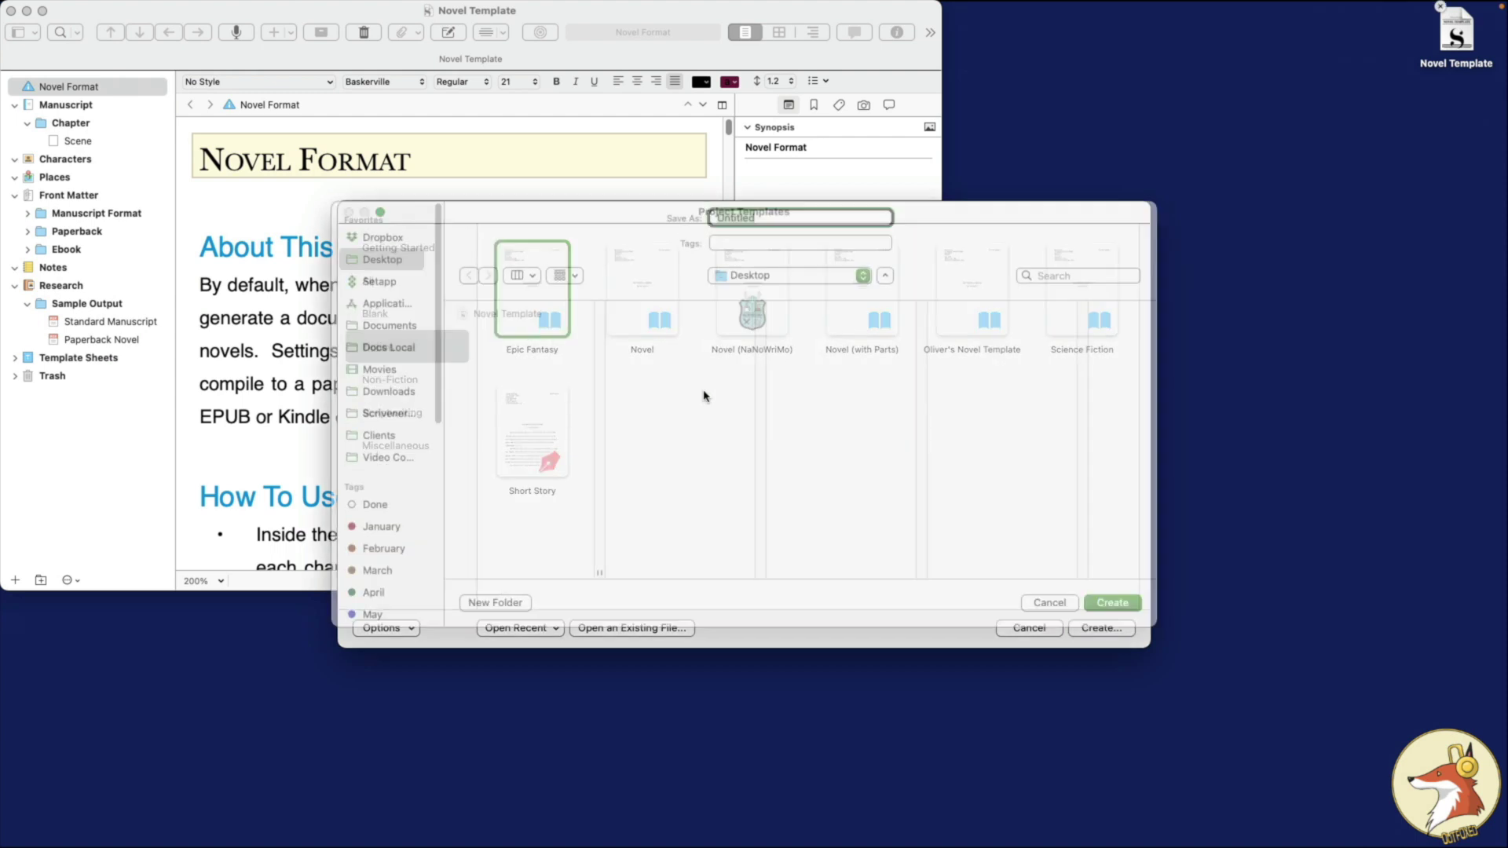
text(Epic Fantasy Templa)
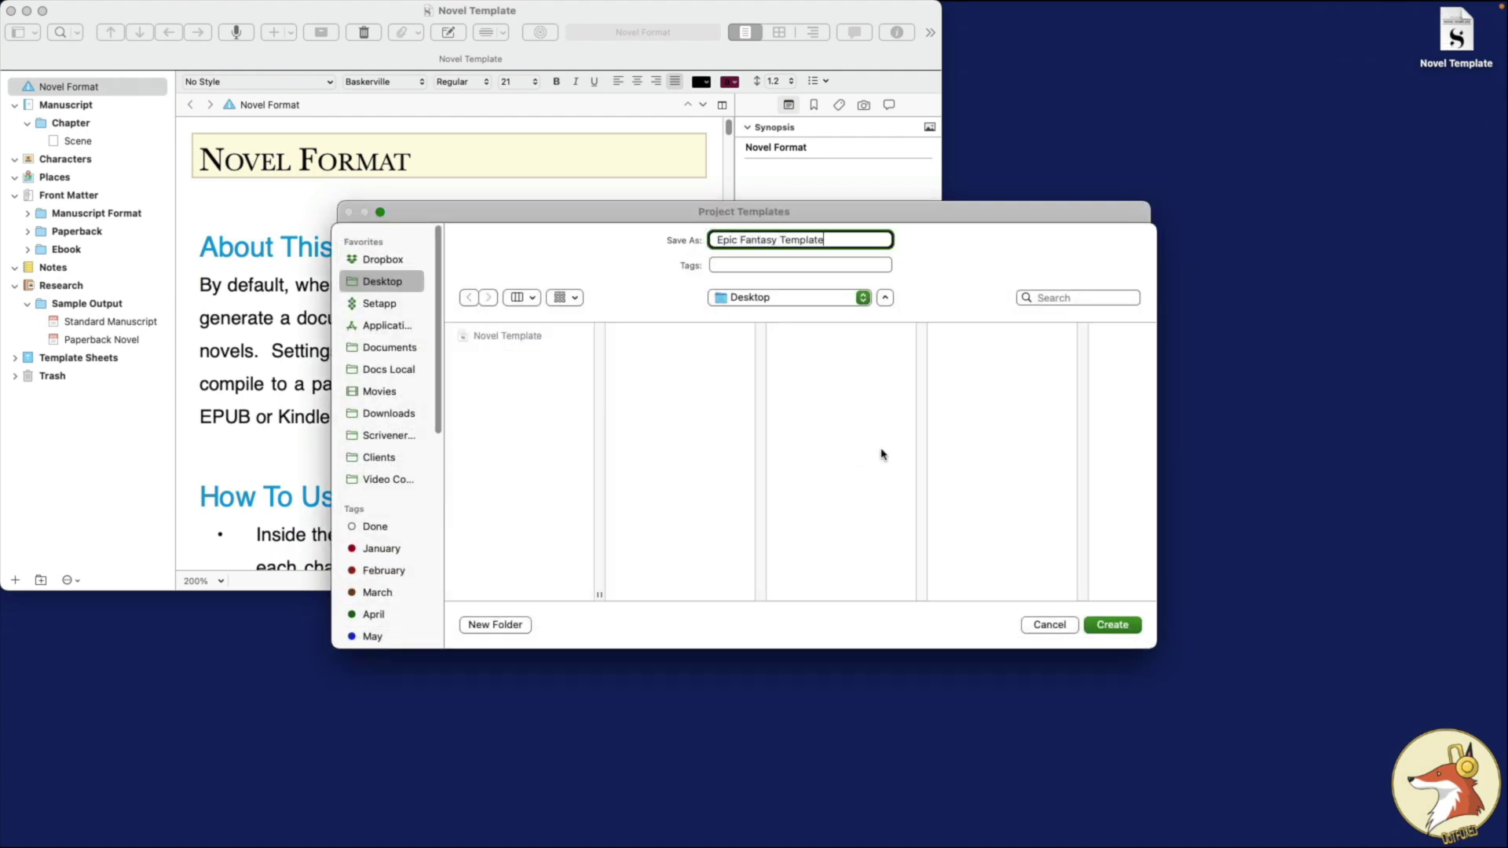
key(Return)
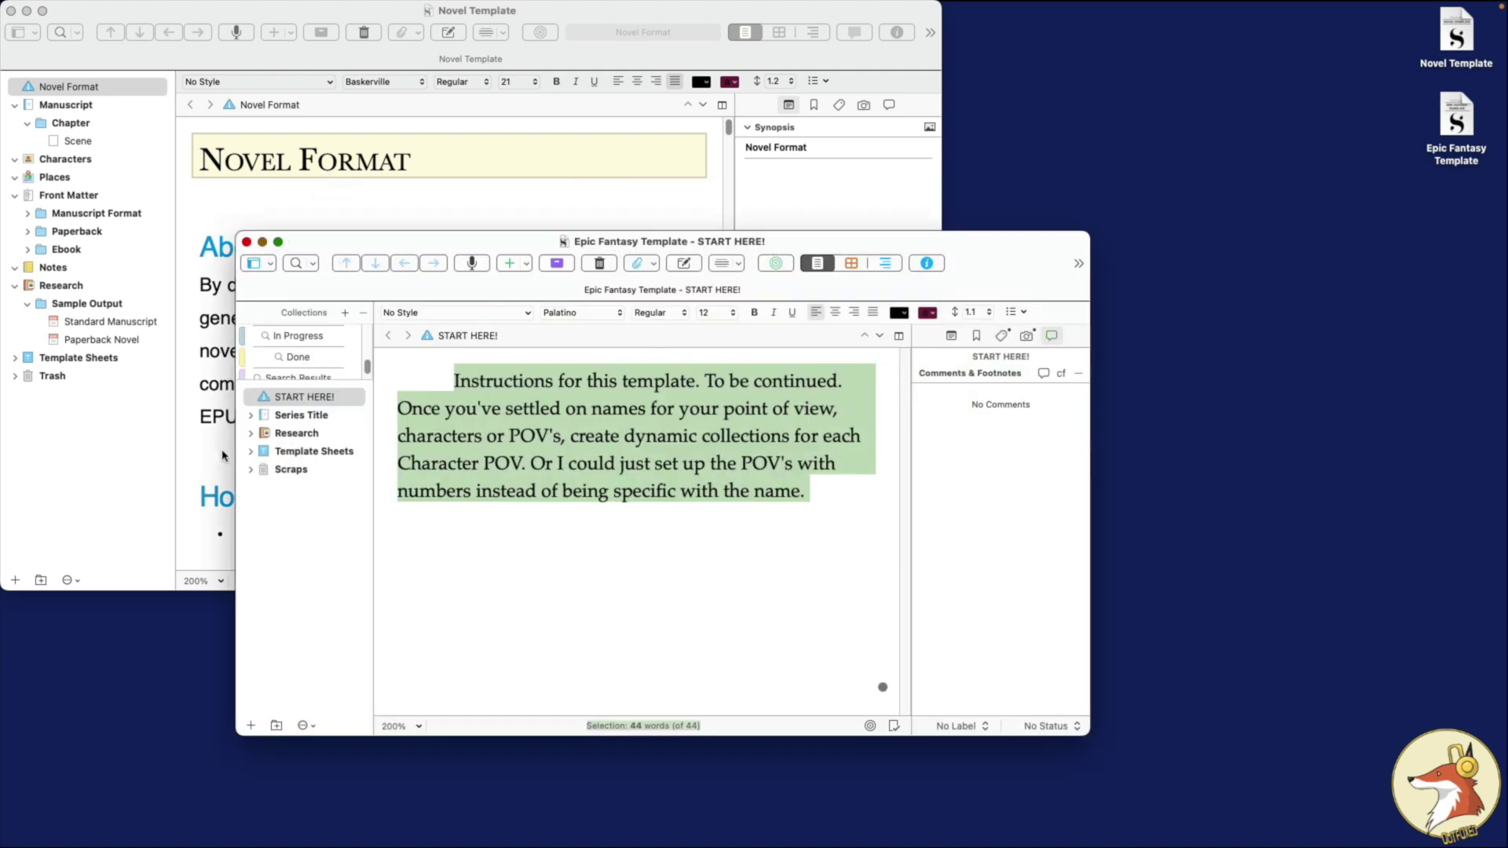
click(251, 451)
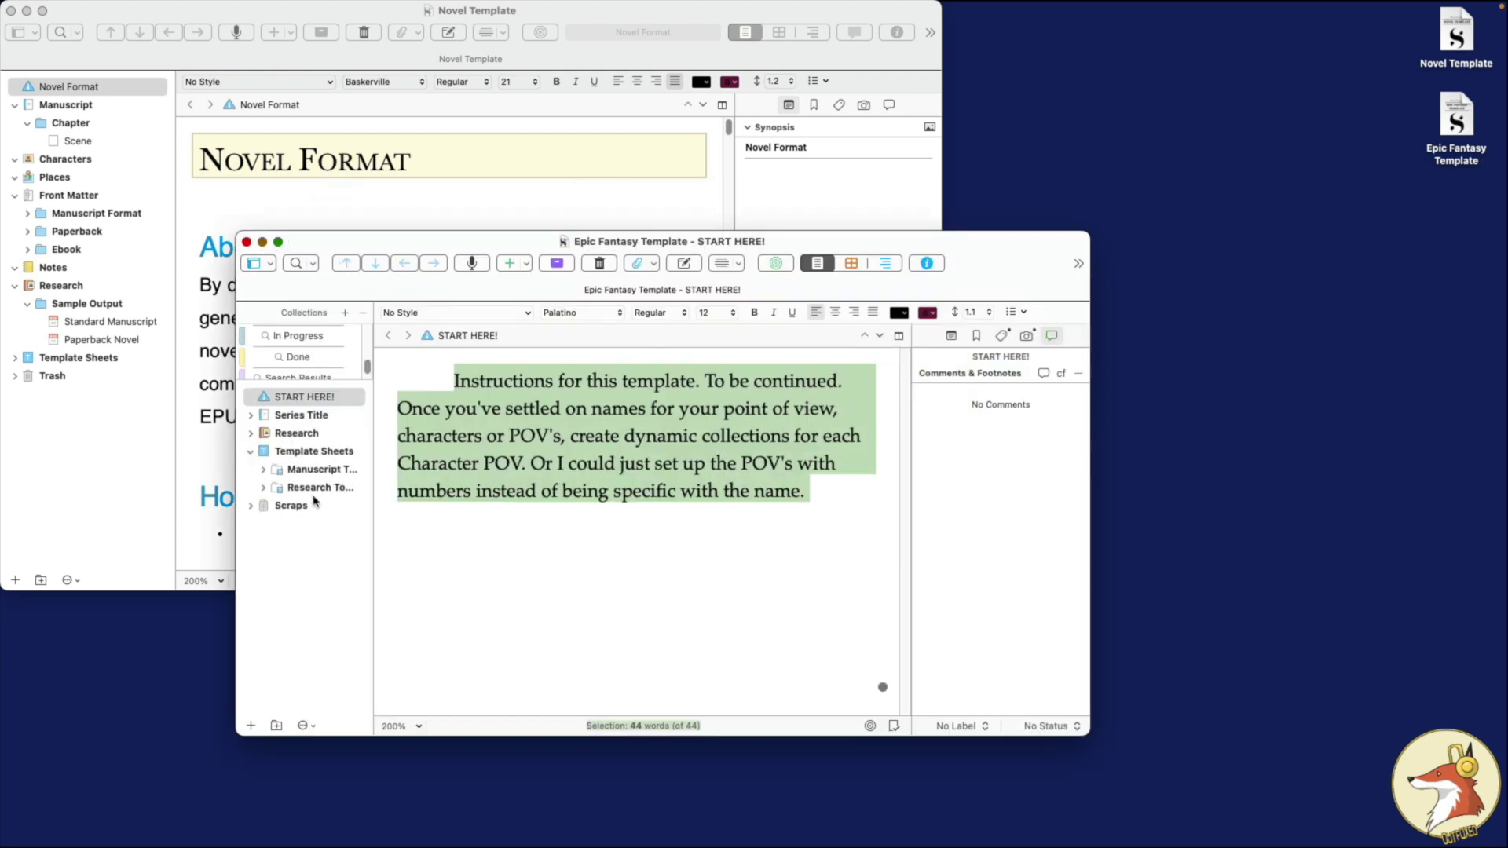
click(263, 469)
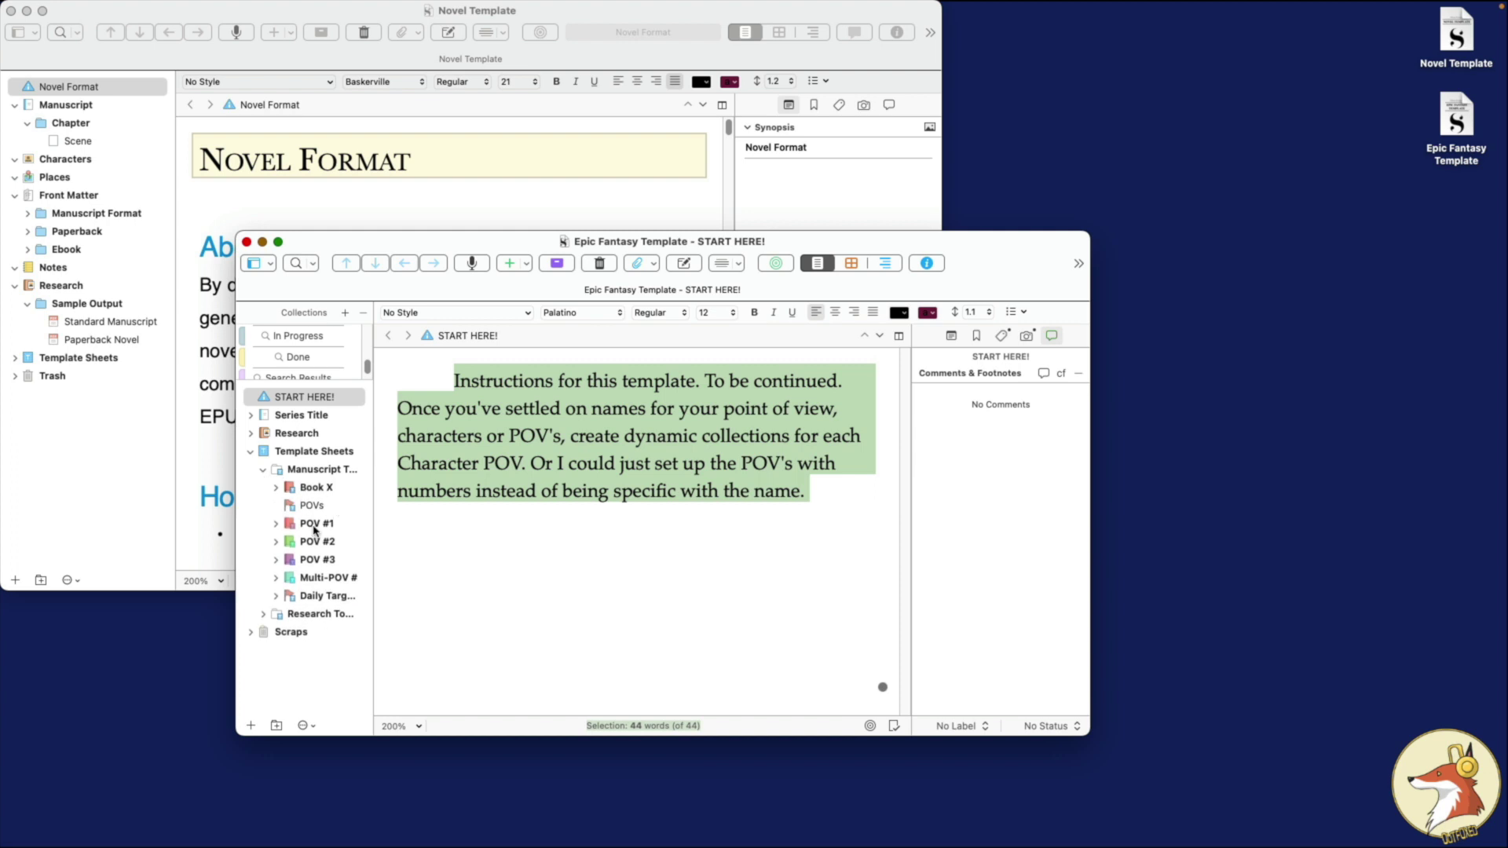
click(261, 470)
click(250, 451)
click(969, 723)
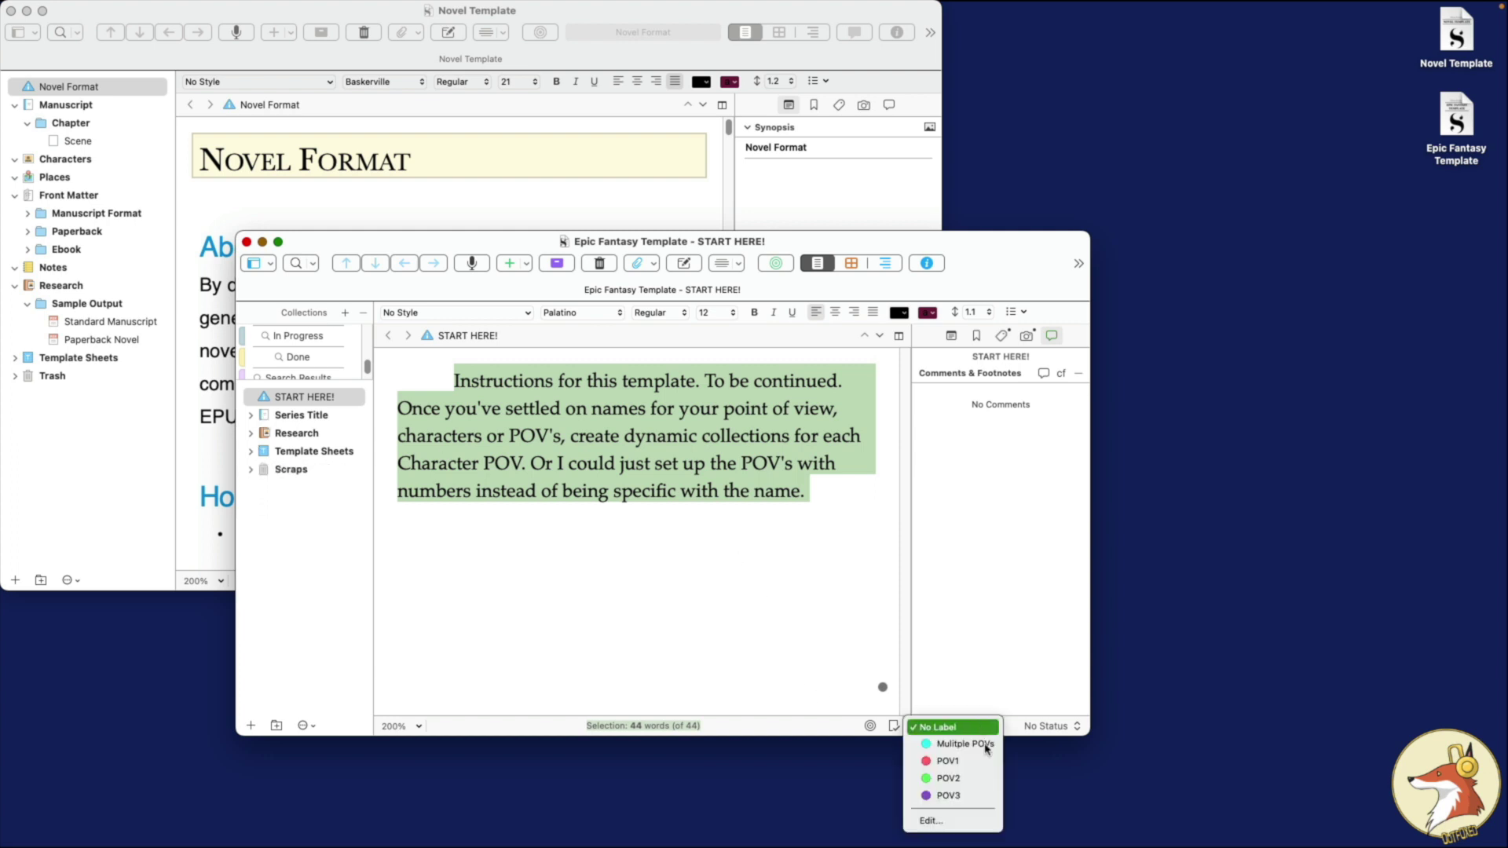
click(1053, 736)
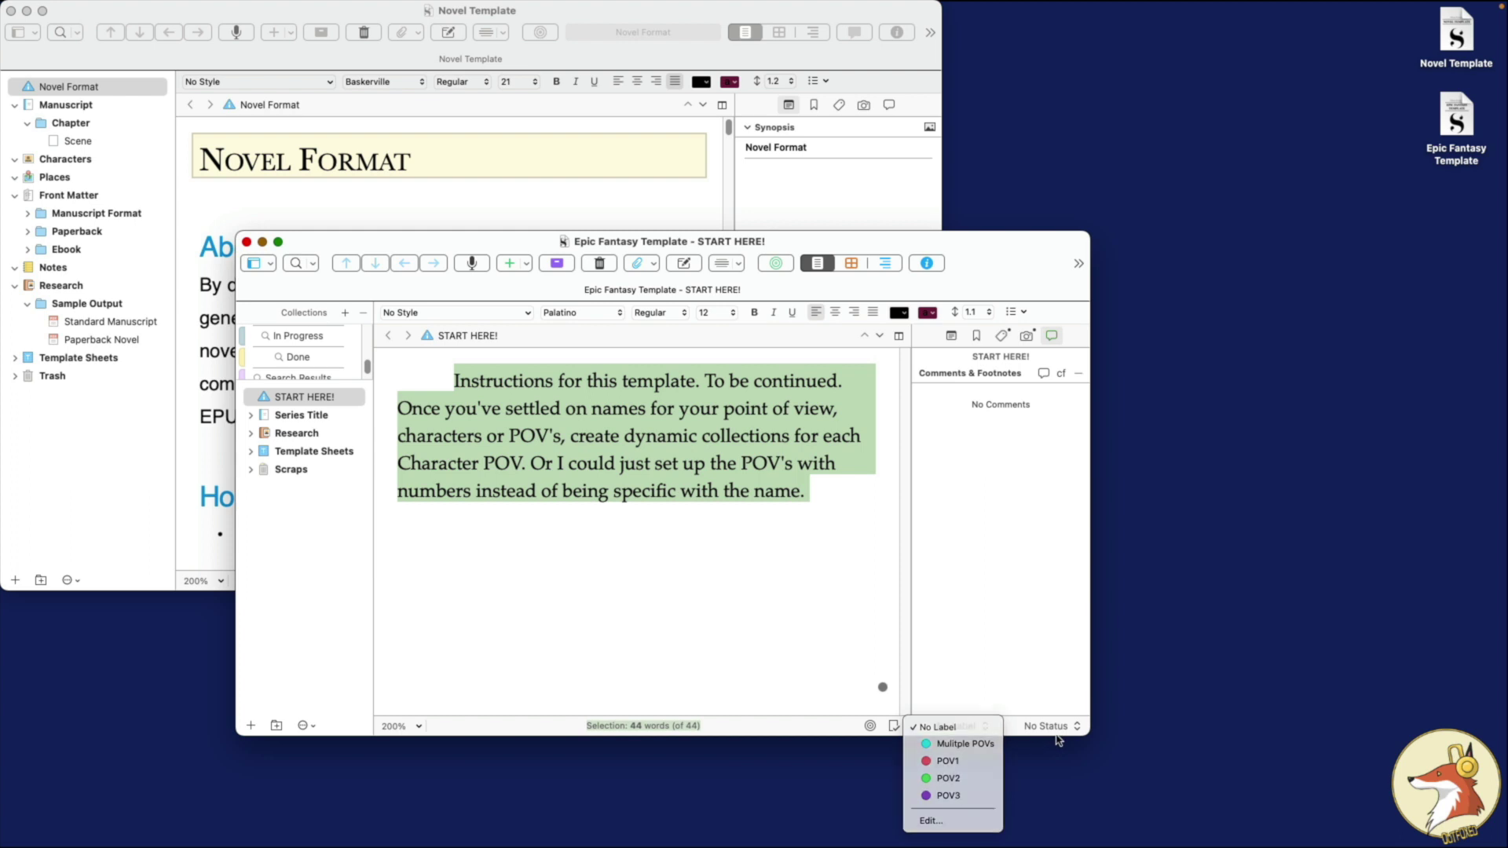
click(1050, 726)
click(1058, 696)
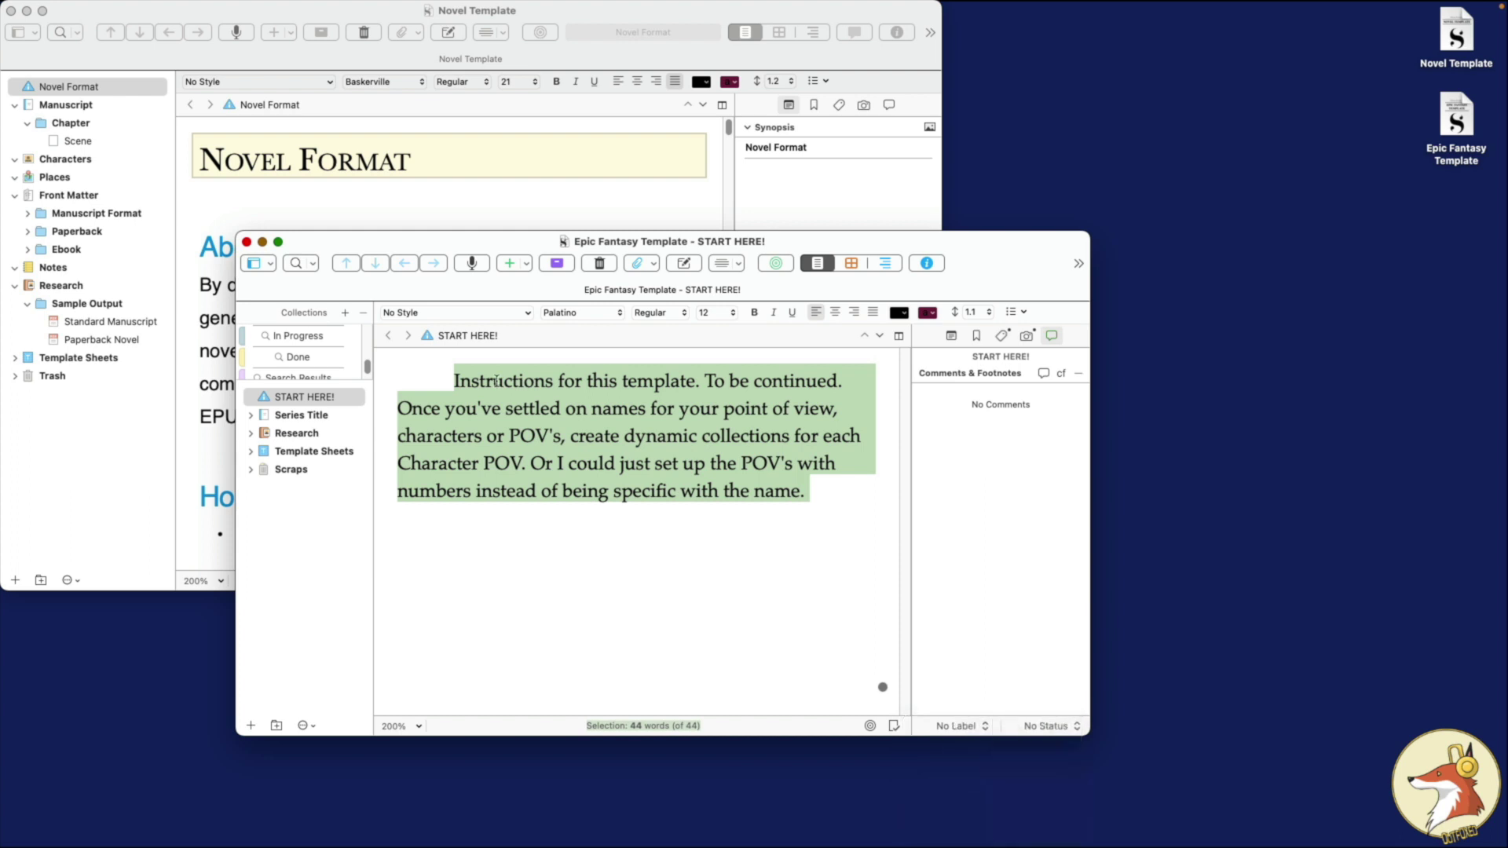
scroll(314, 358, down, 3)
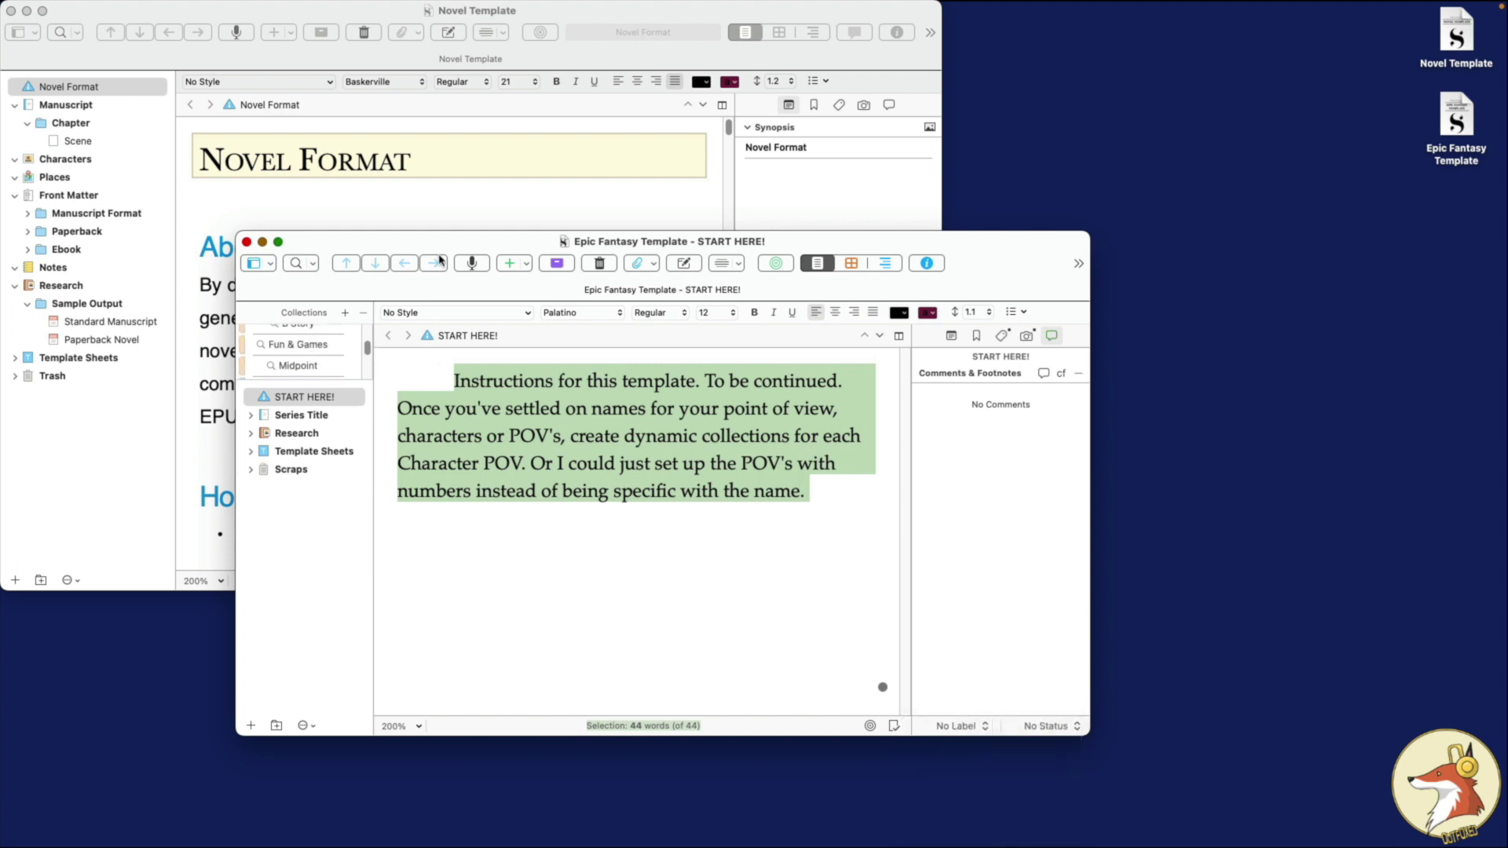
drag(448, 247, 658, 255)
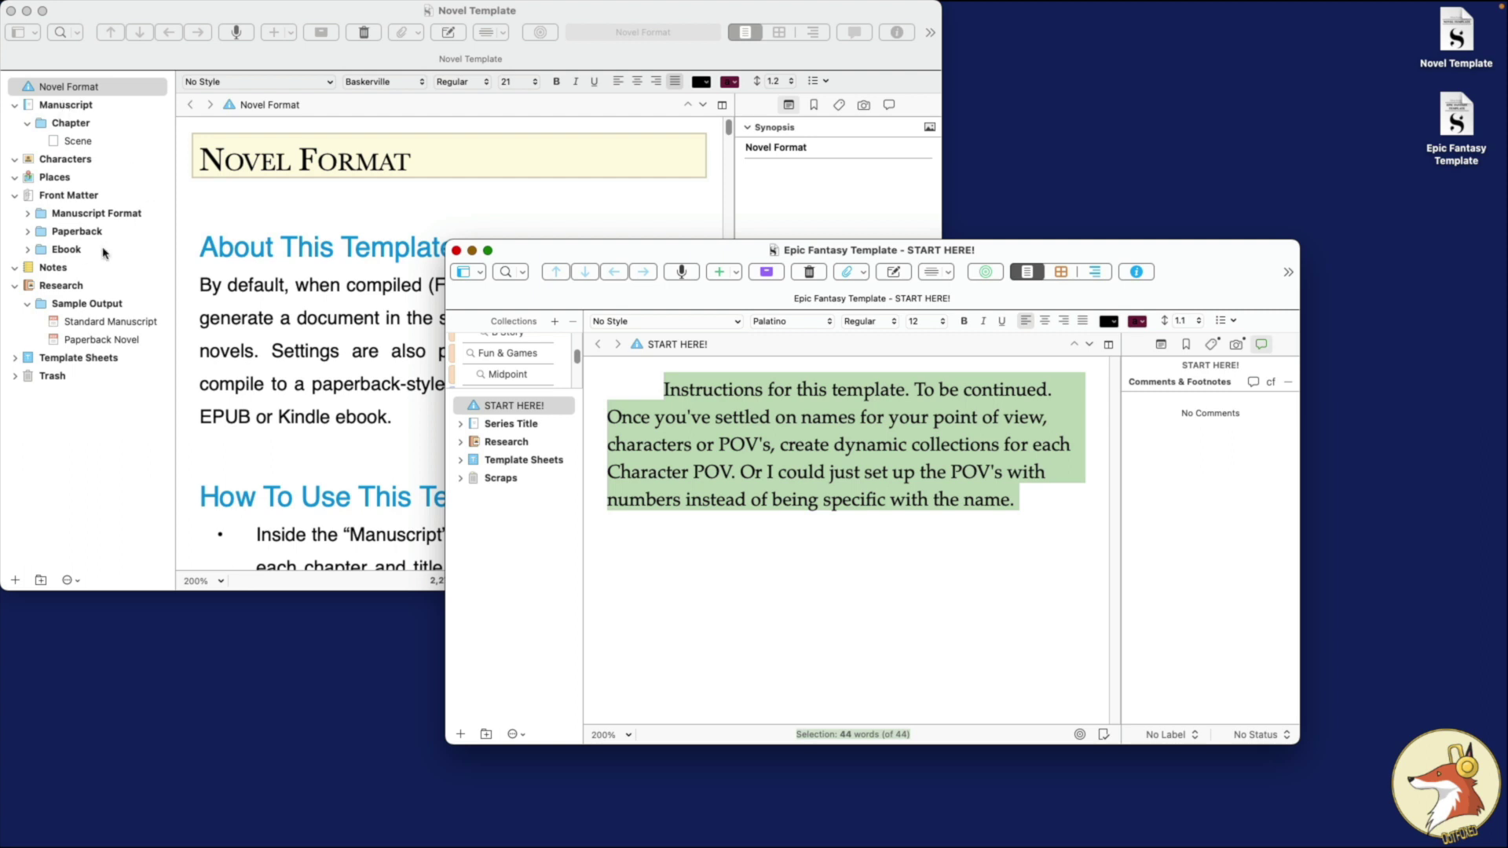
key(ctrl+Up)
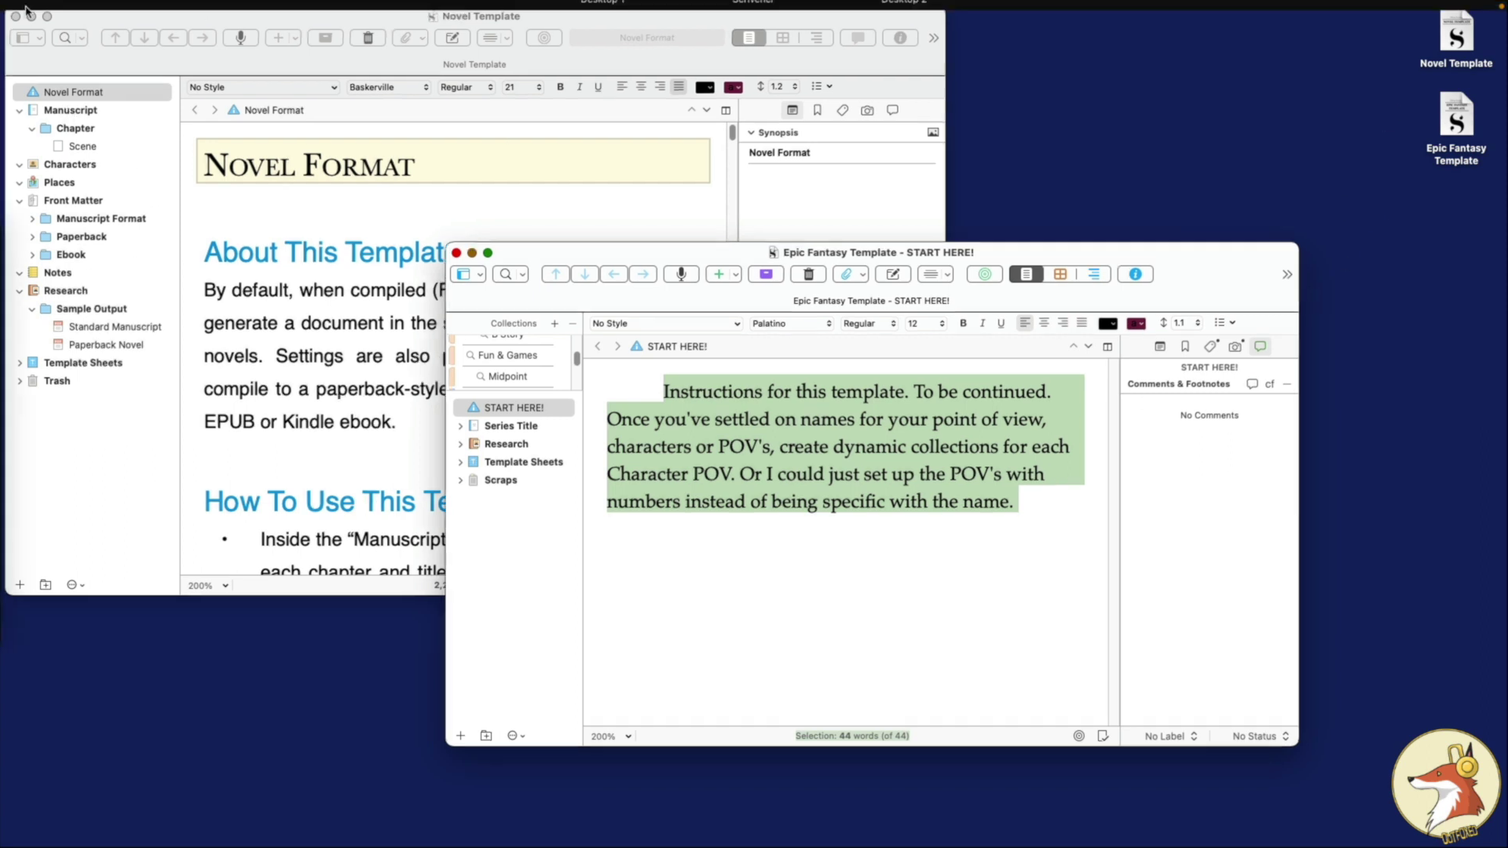
click(731, 82)
key(ctrl+Up)
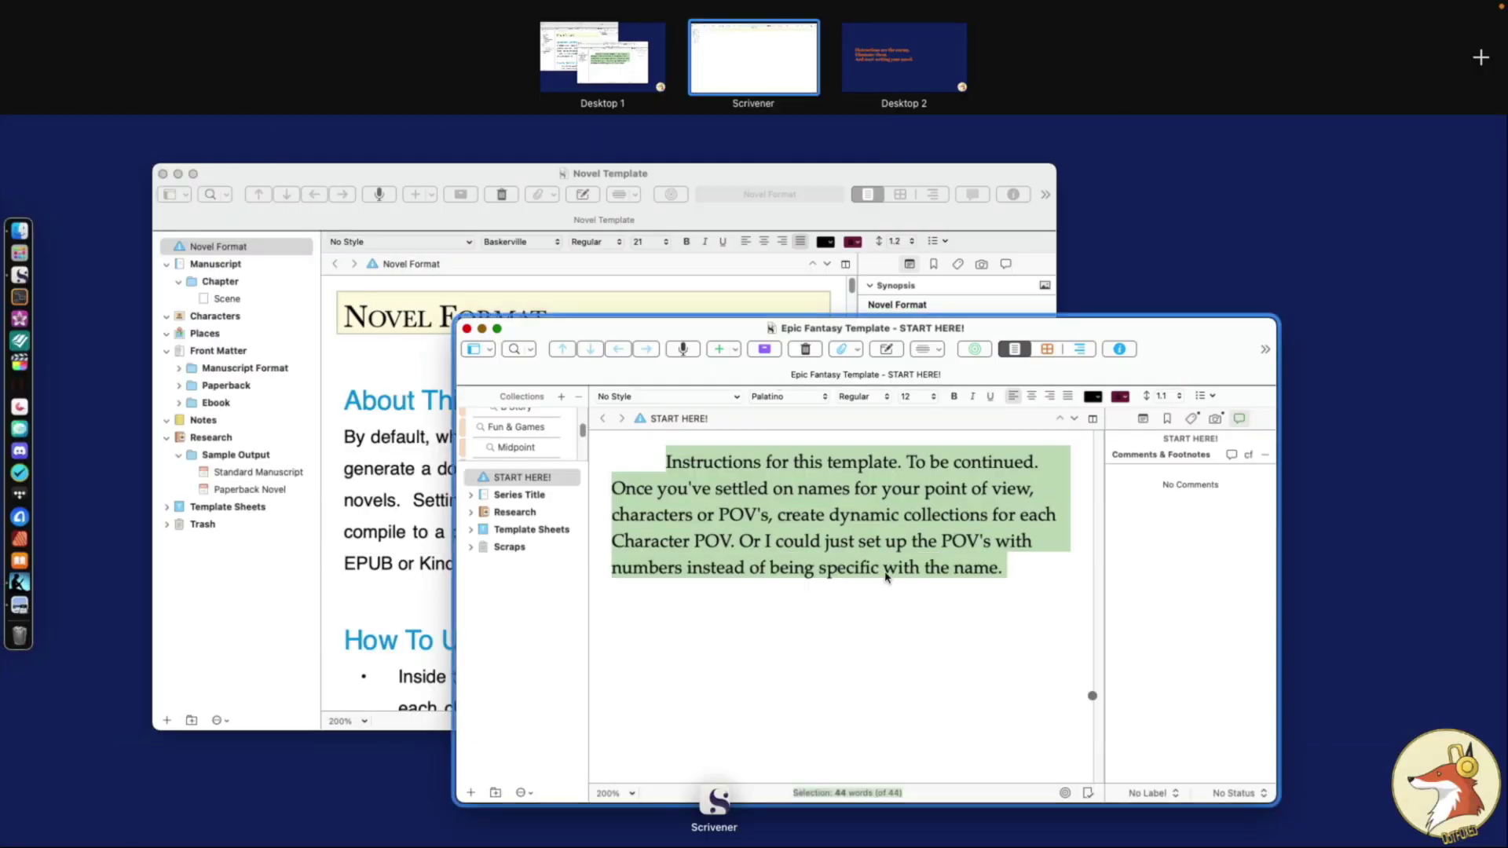
click(888, 581)
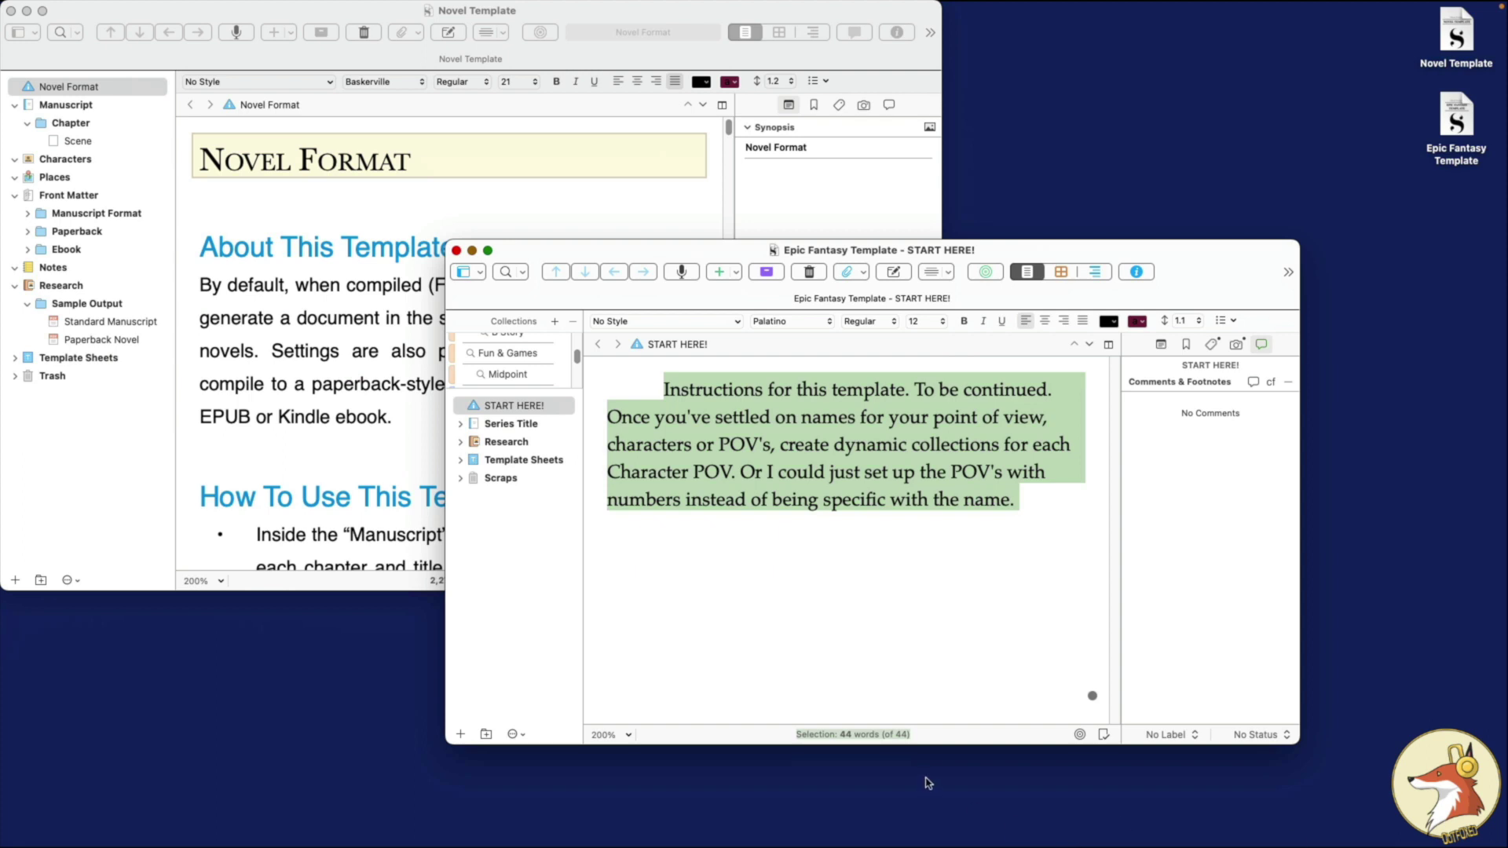
Step: Close Project Targets unchanged and make the Epic Fantasy Template window full screen
click(1080, 734)
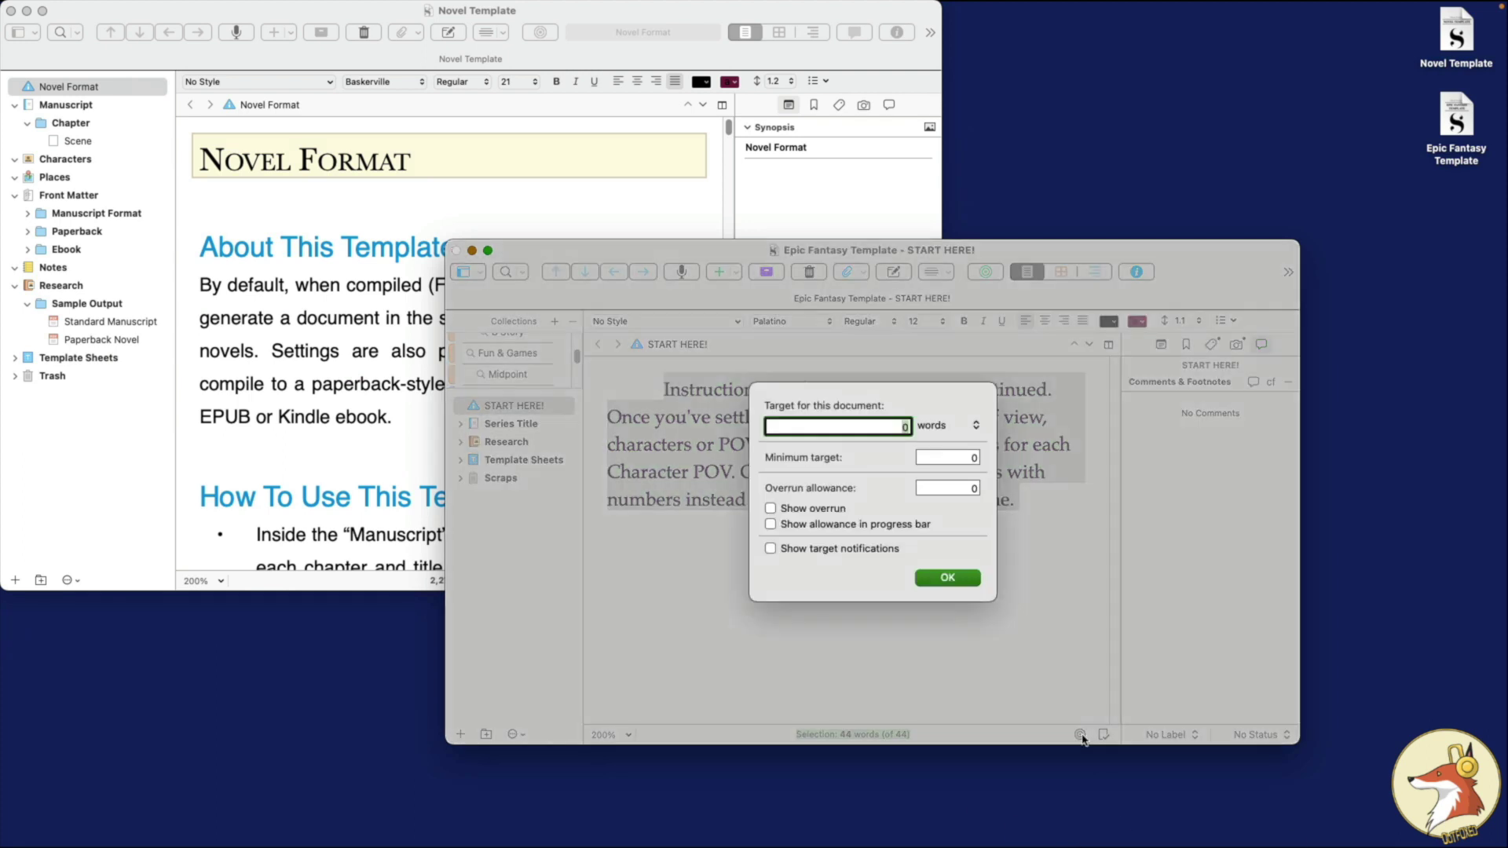
click(962, 576)
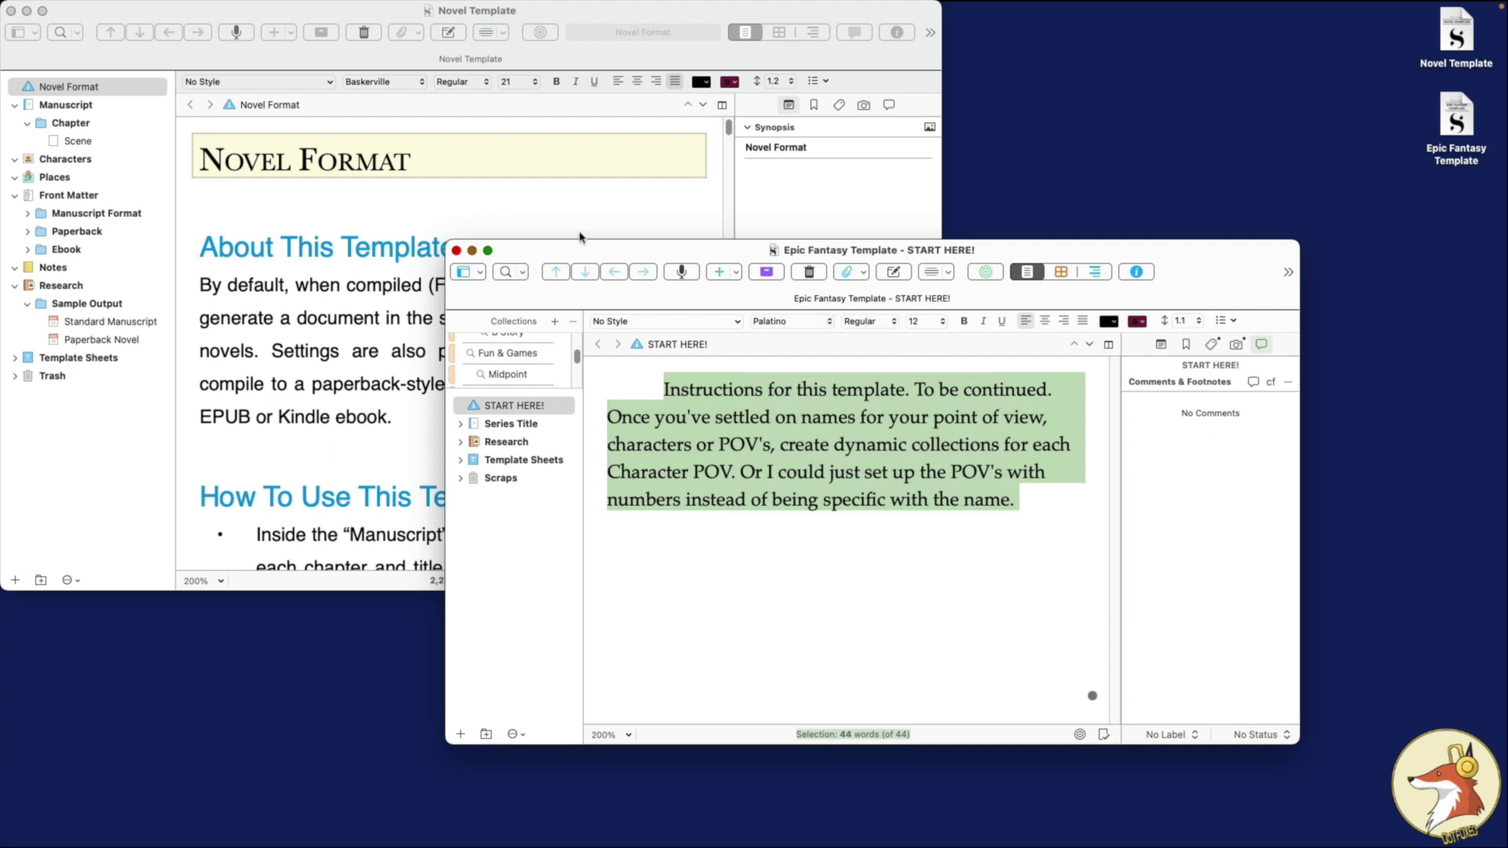
click(487, 249)
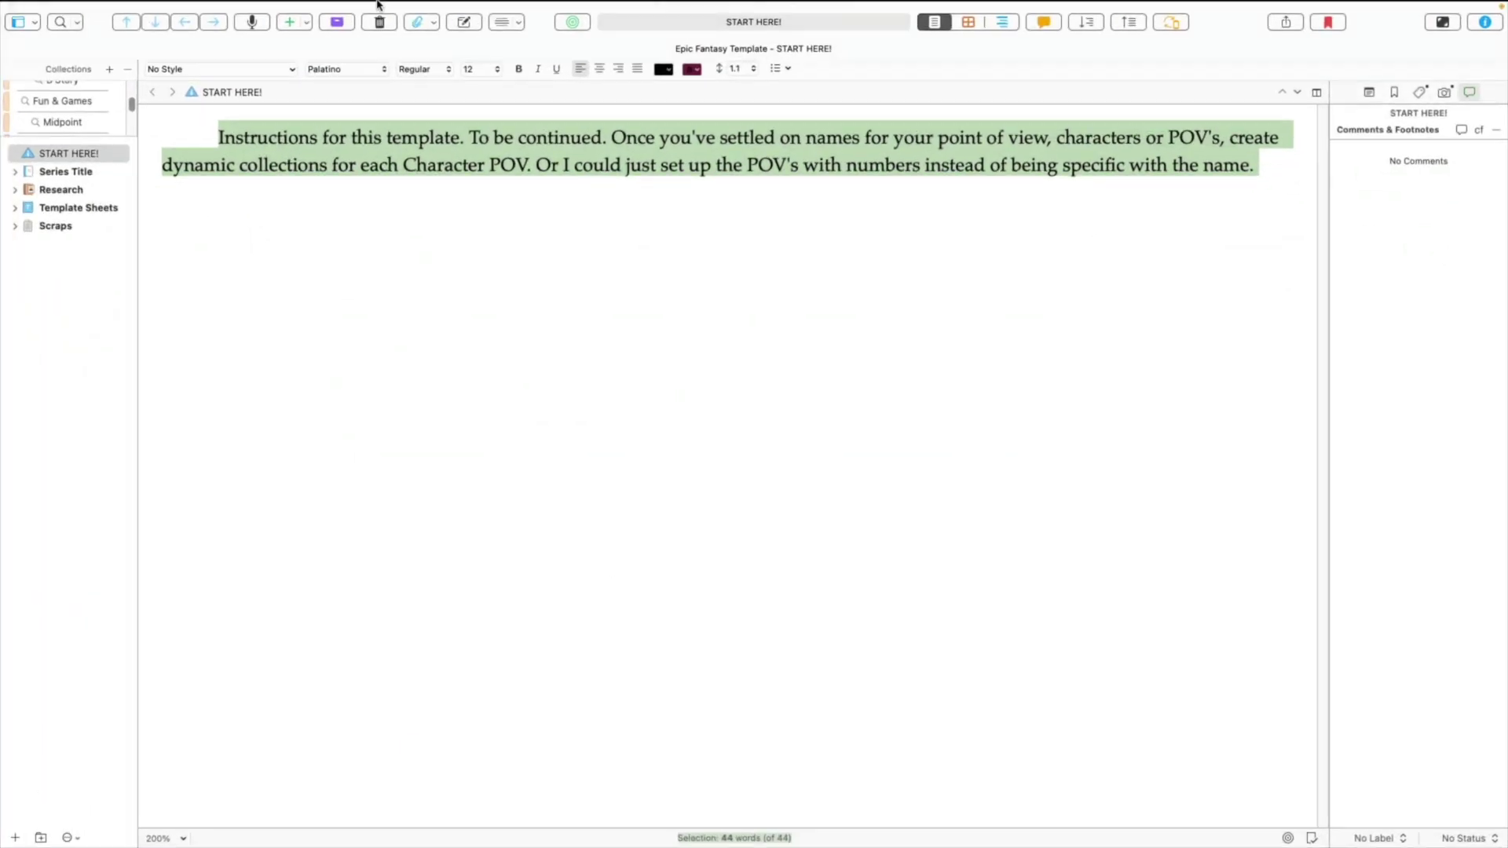
Step: Import My Blank Project from Dropbox > Apps > Scrivener into the Epic Fantasy Template
click(114, 9)
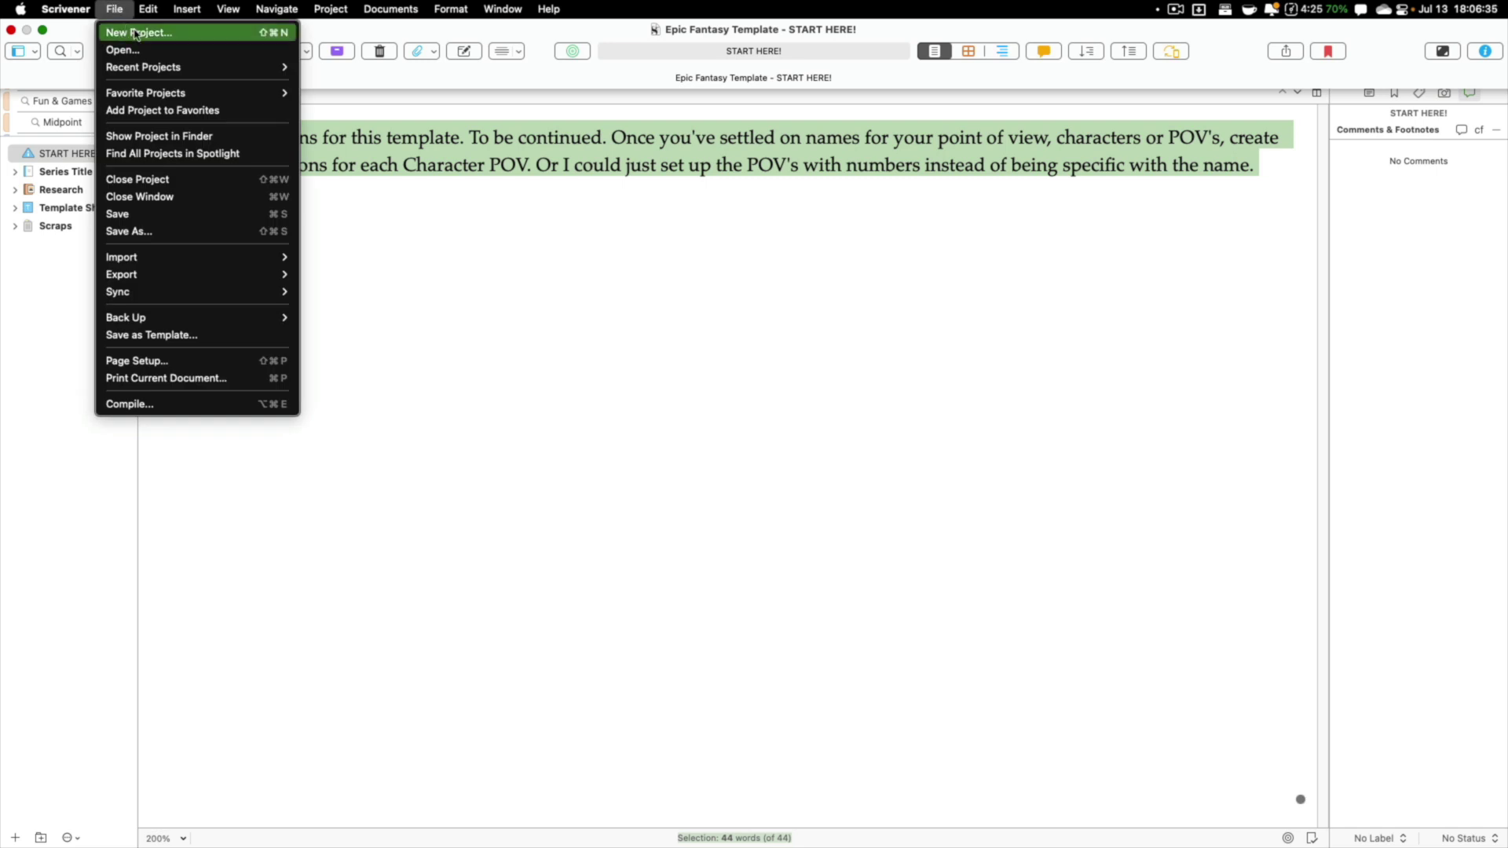
mouse_move(173, 68)
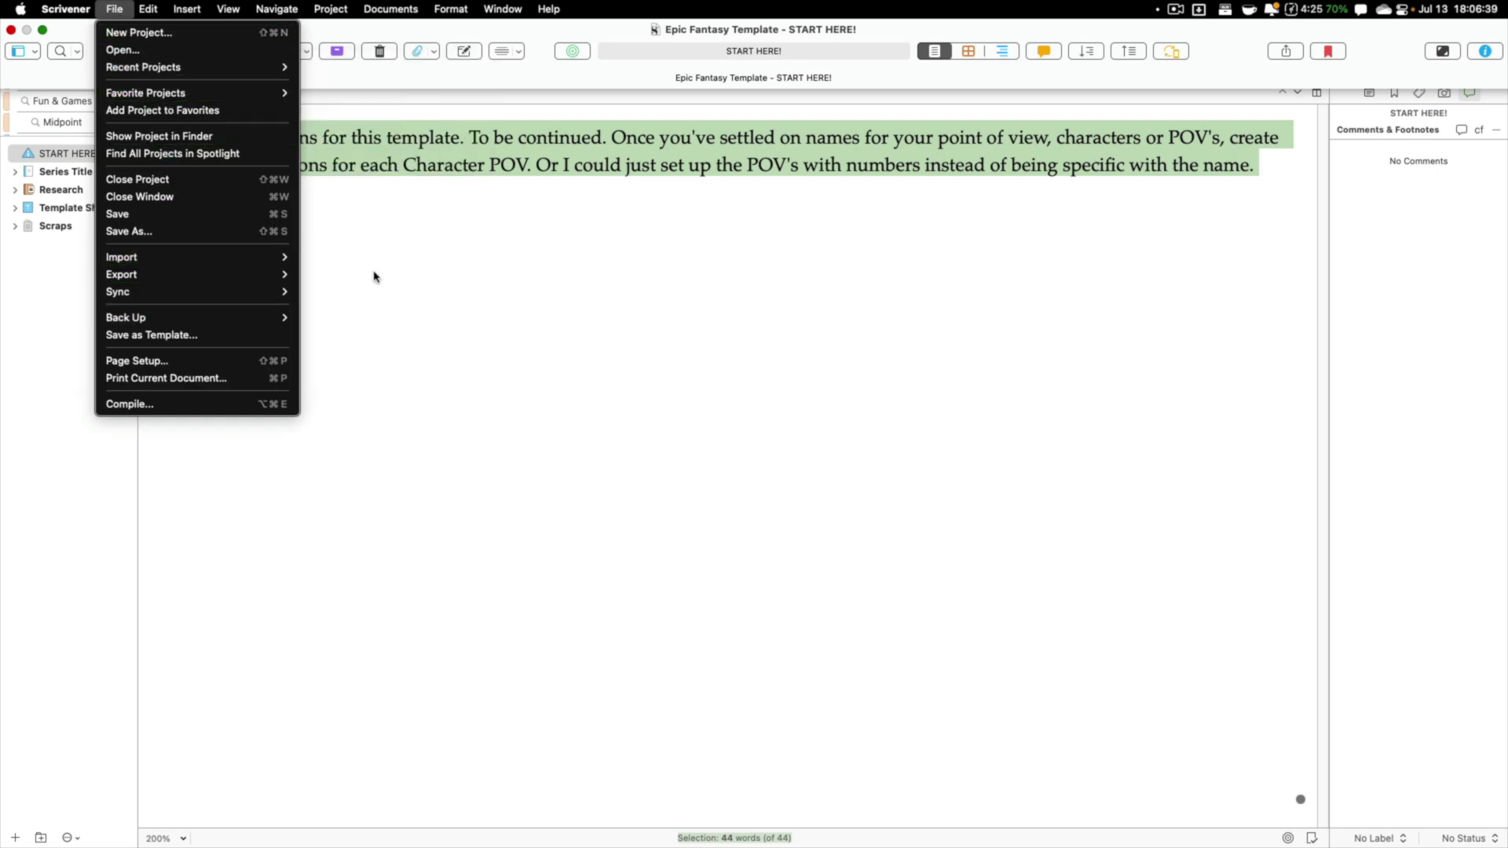
mouse_move(283, 258)
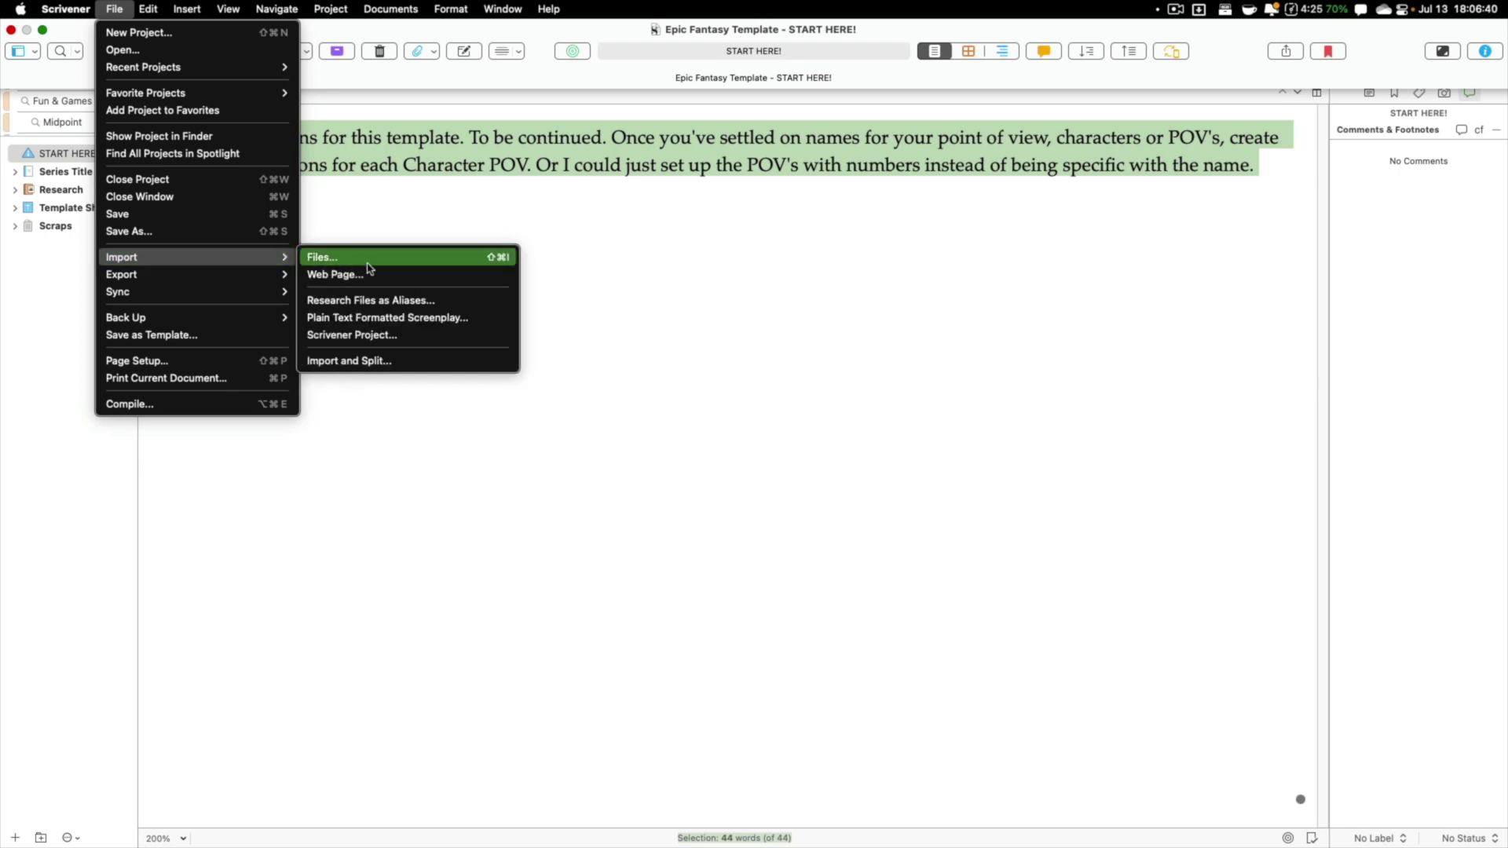
click(380, 336)
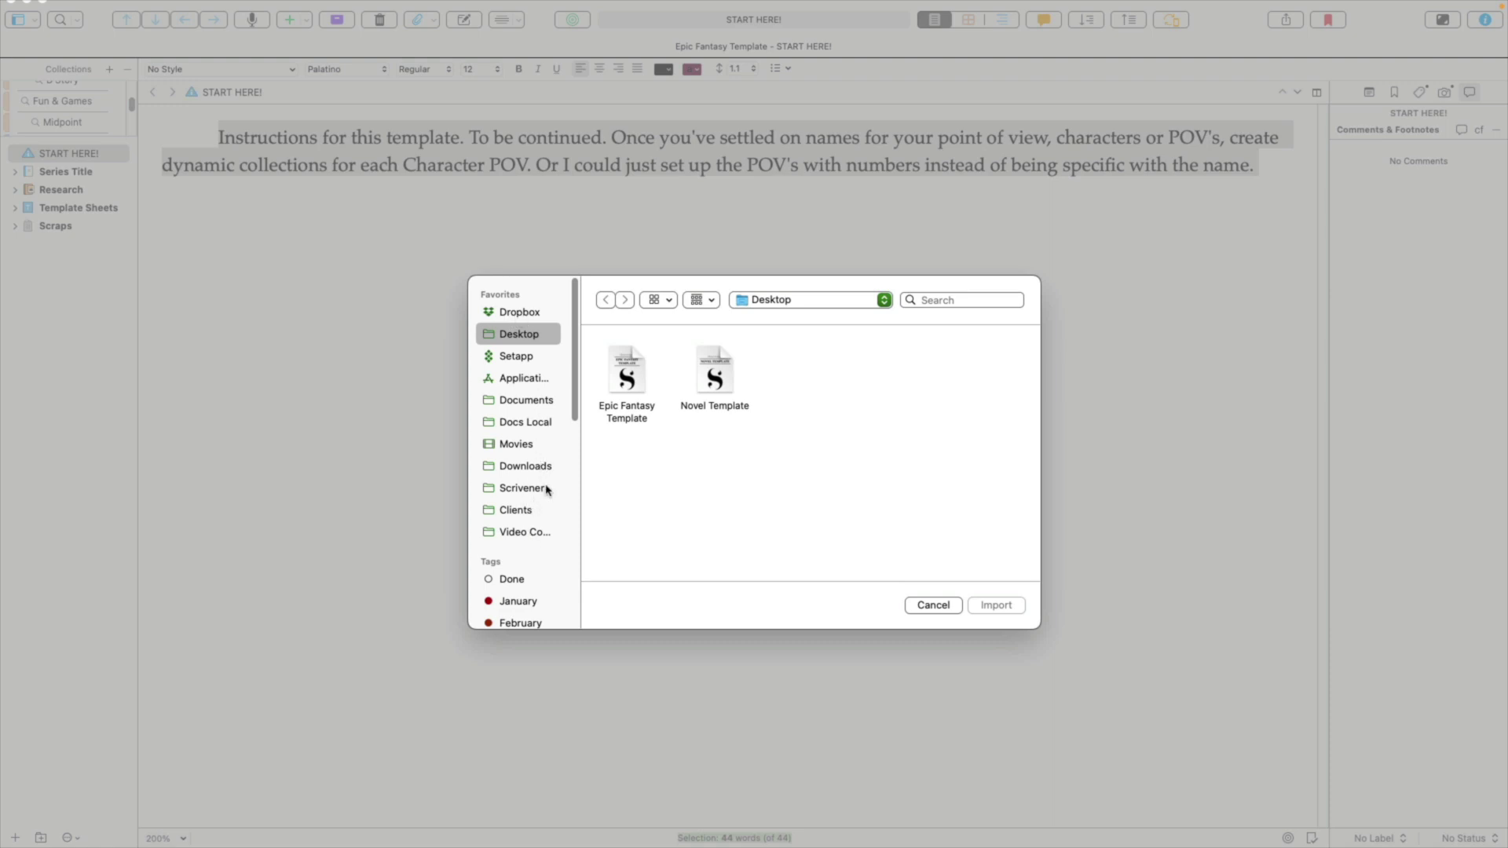
click(514, 313)
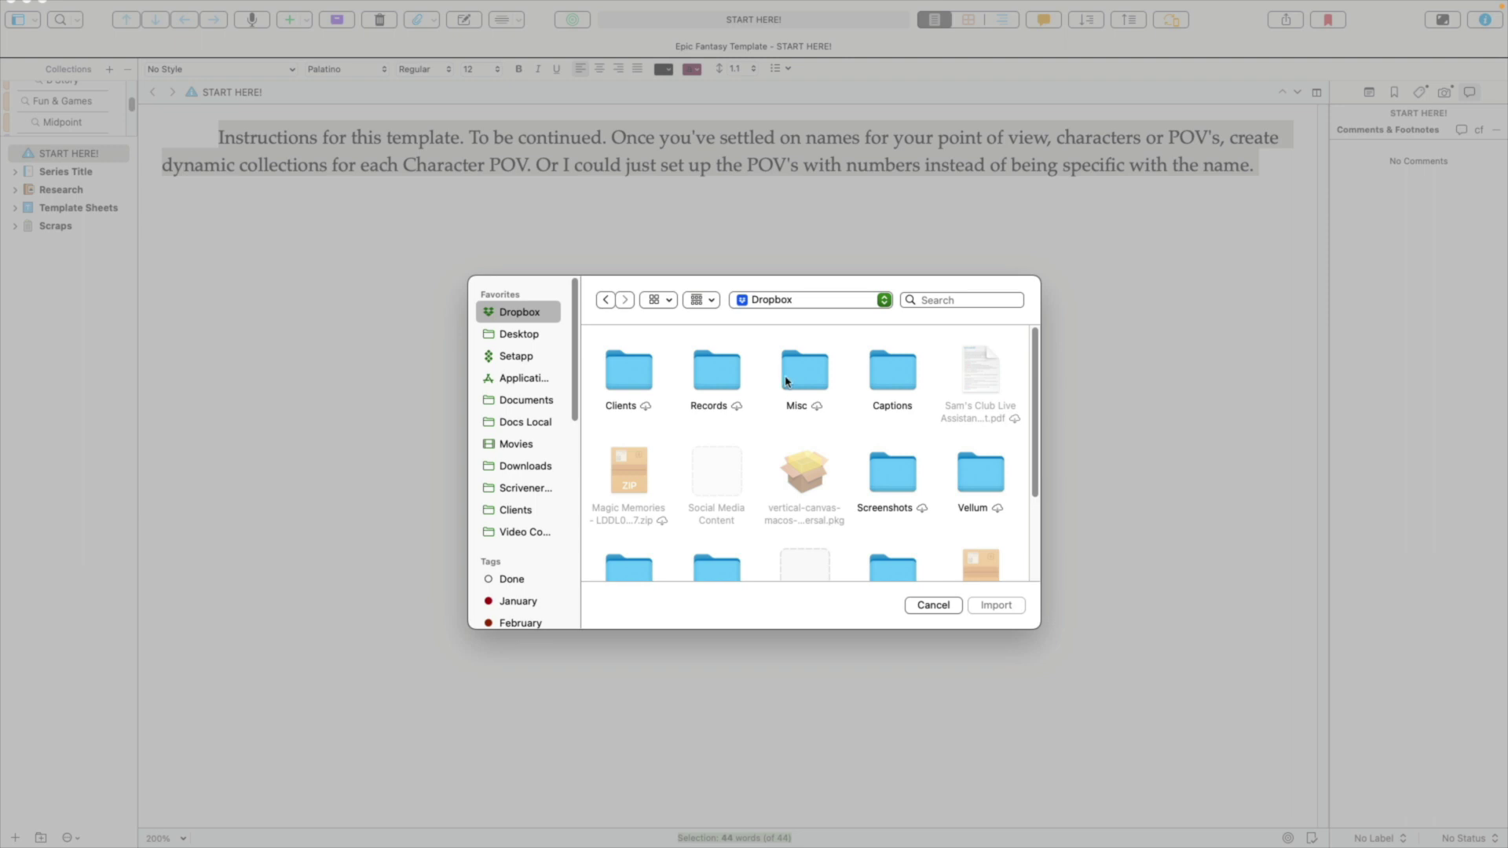
click(628, 568)
double_click(890, 519)
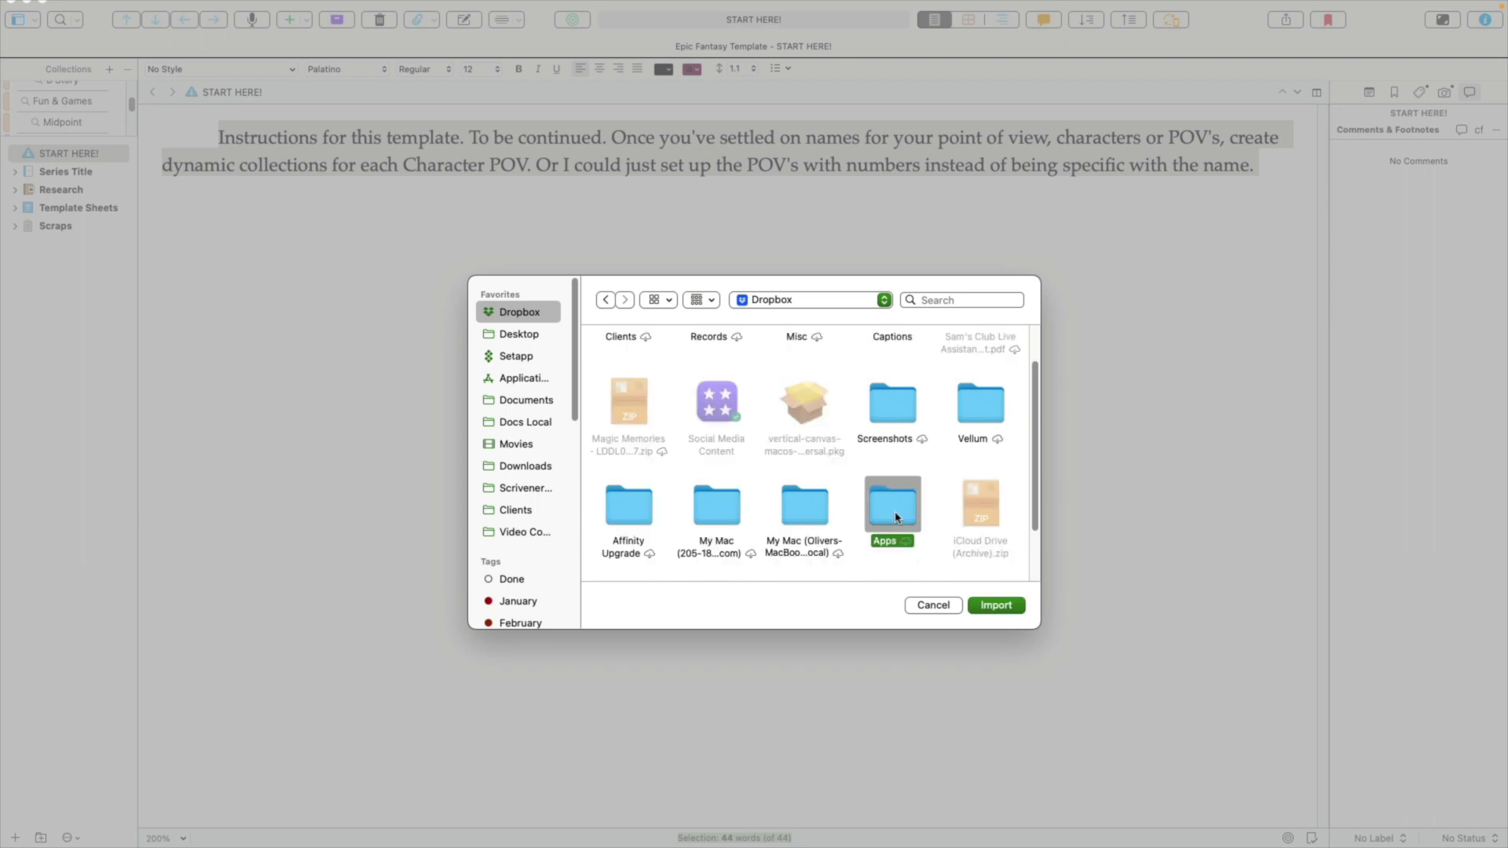
double_click(628, 367)
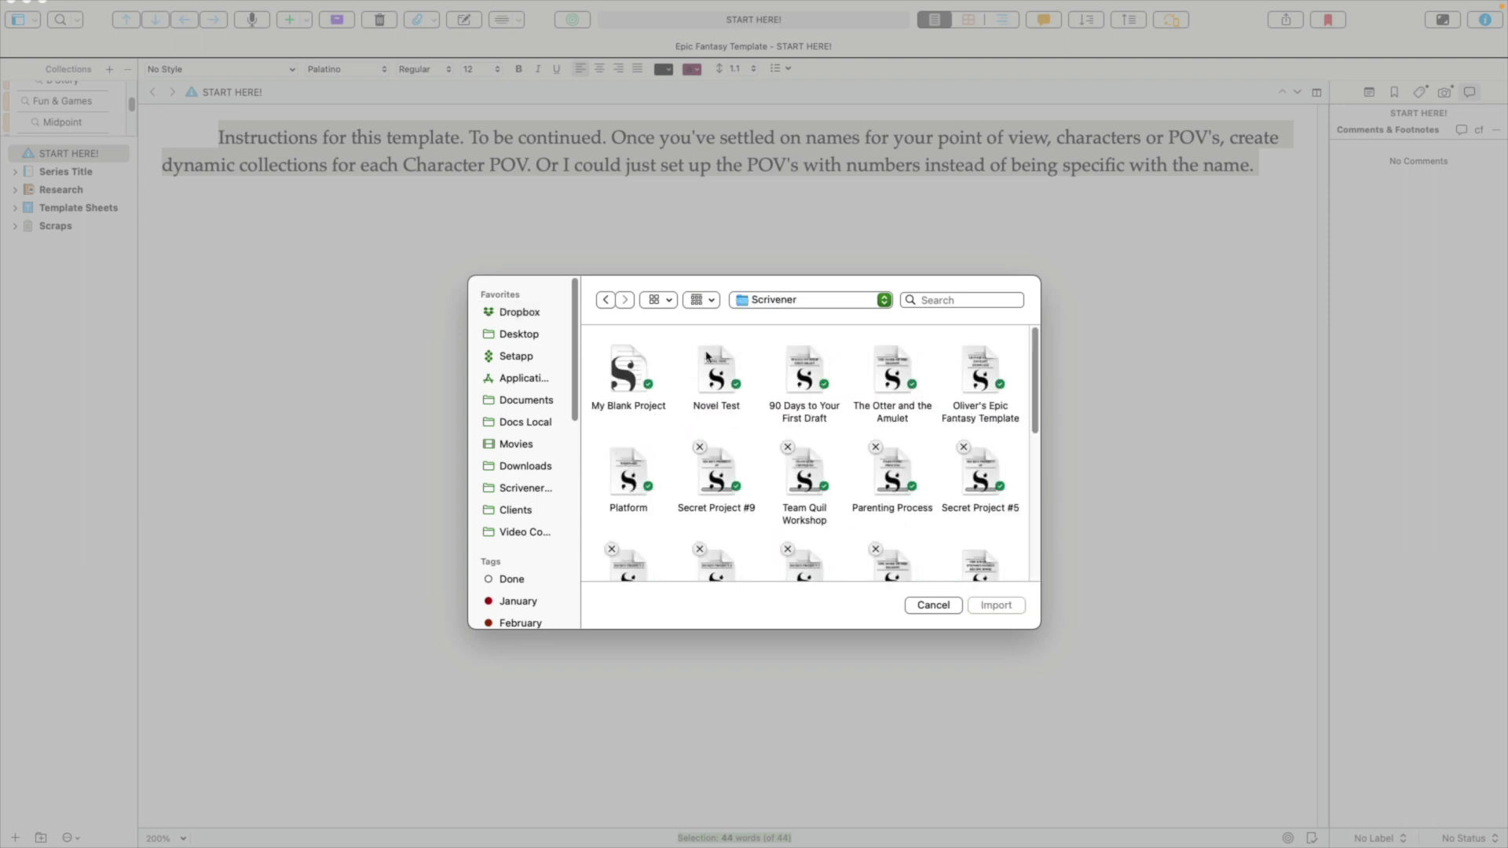
click(647, 360)
click(1010, 605)
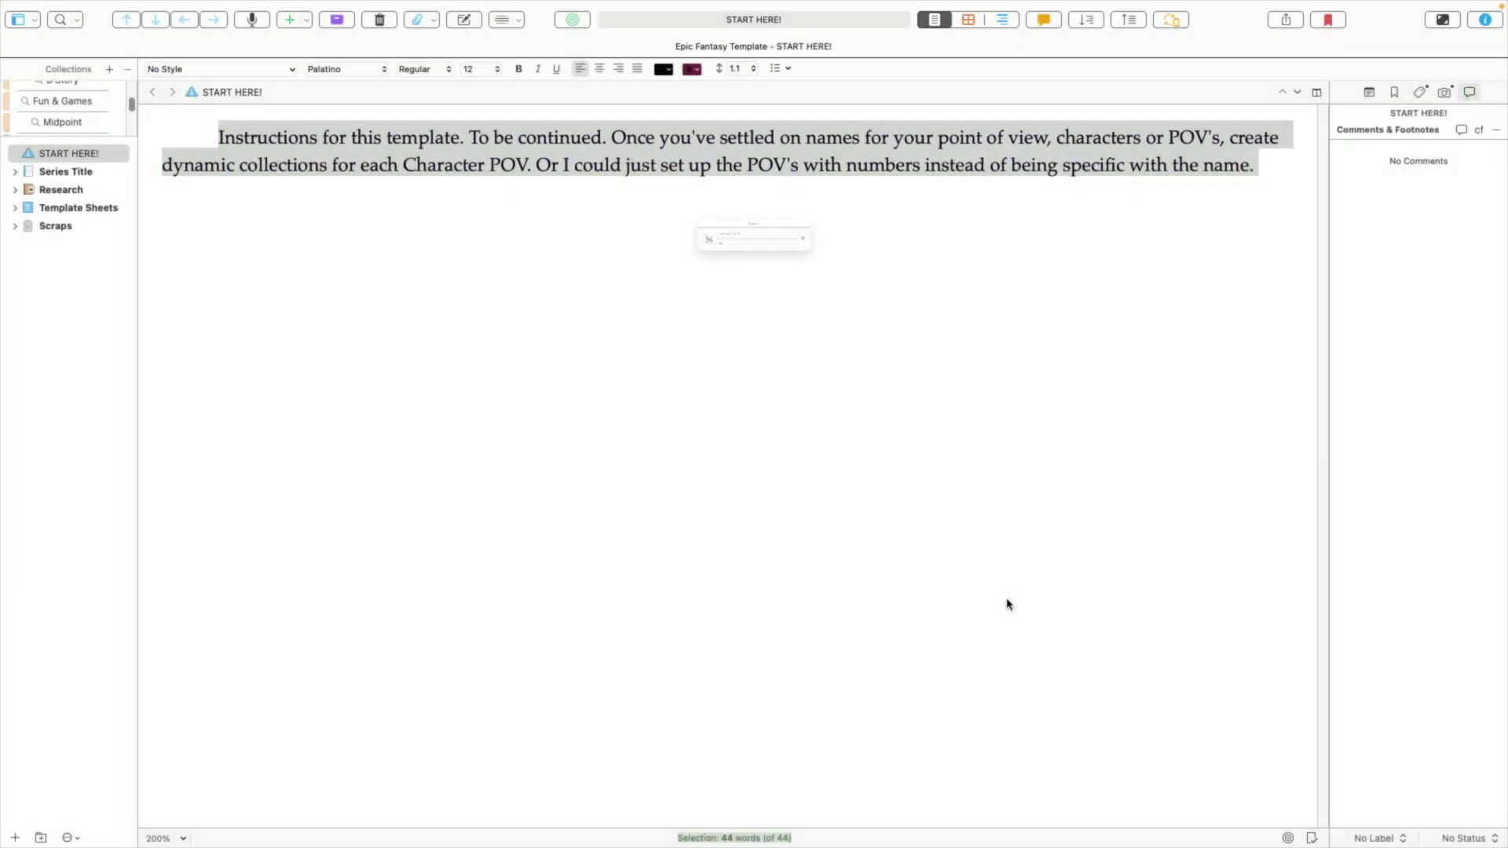
Step: Expand My Blank Project, enlarge the Collections list, and enlarge the Inspector's Custom Metadata pane
click(100, 245)
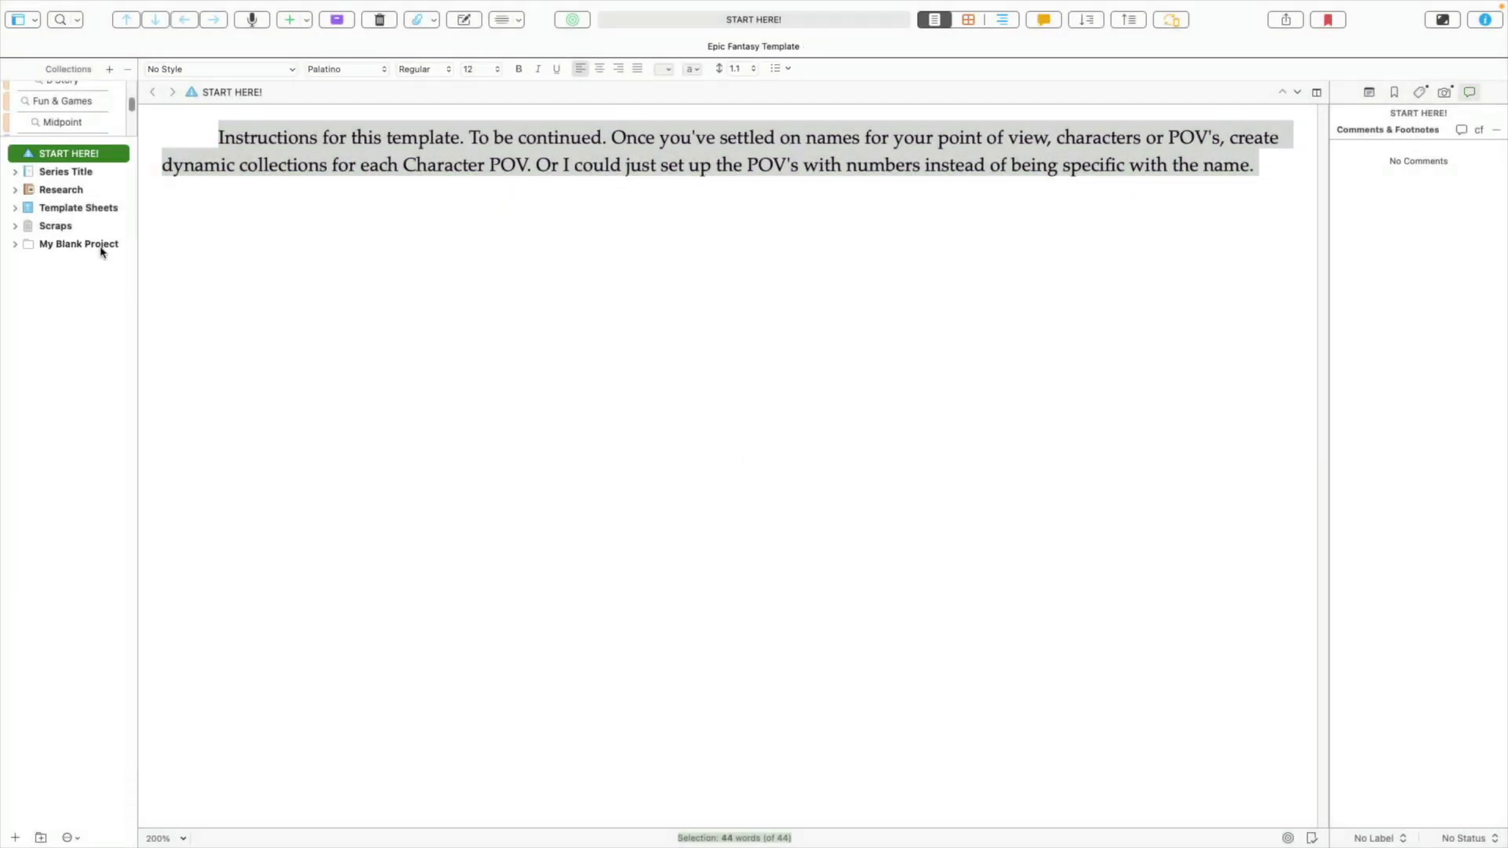
click(14, 244)
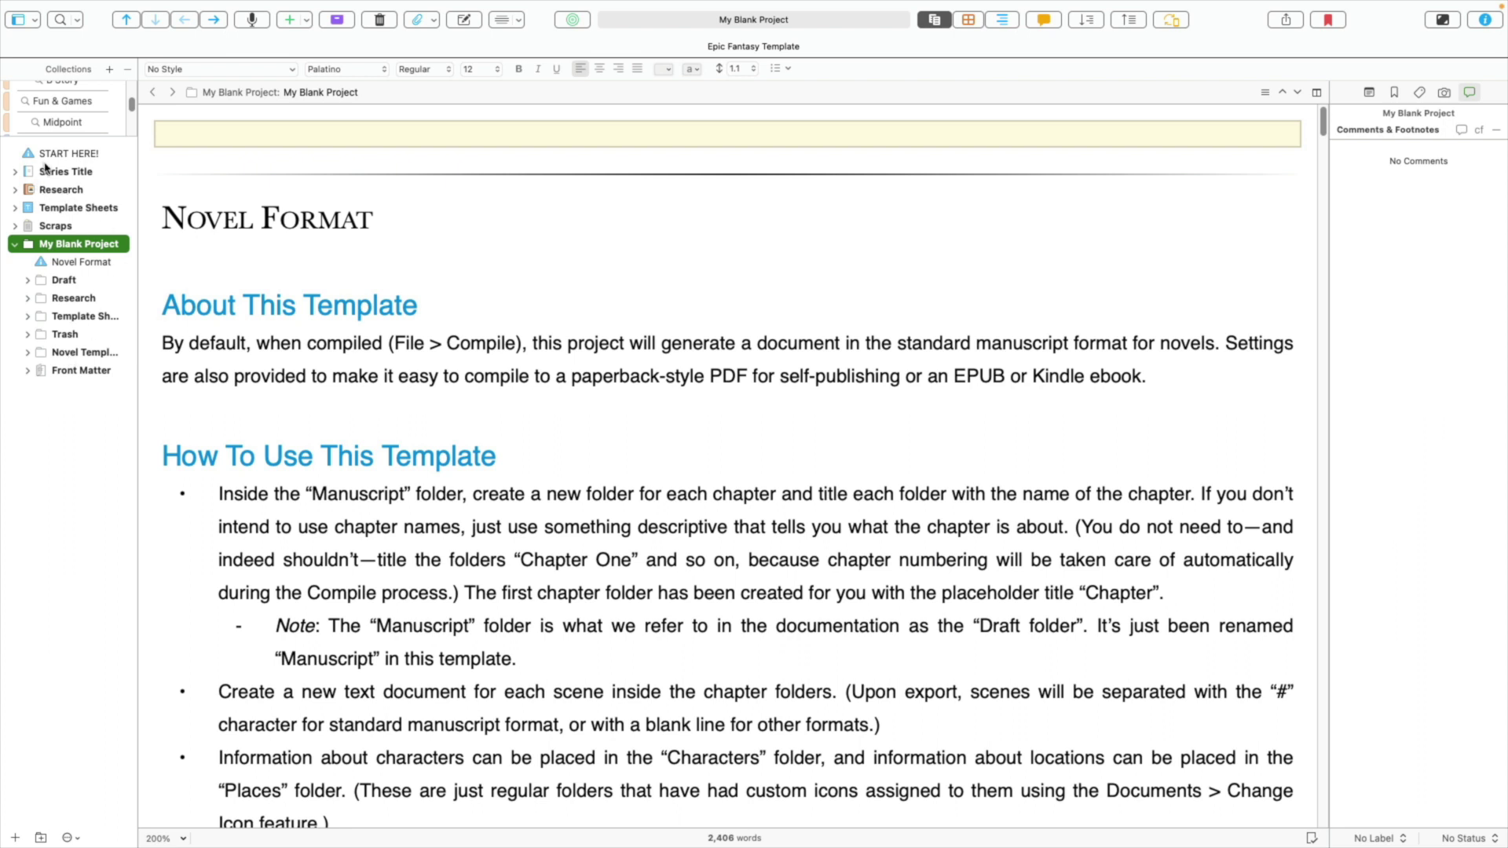
drag(82, 137, 100, 509)
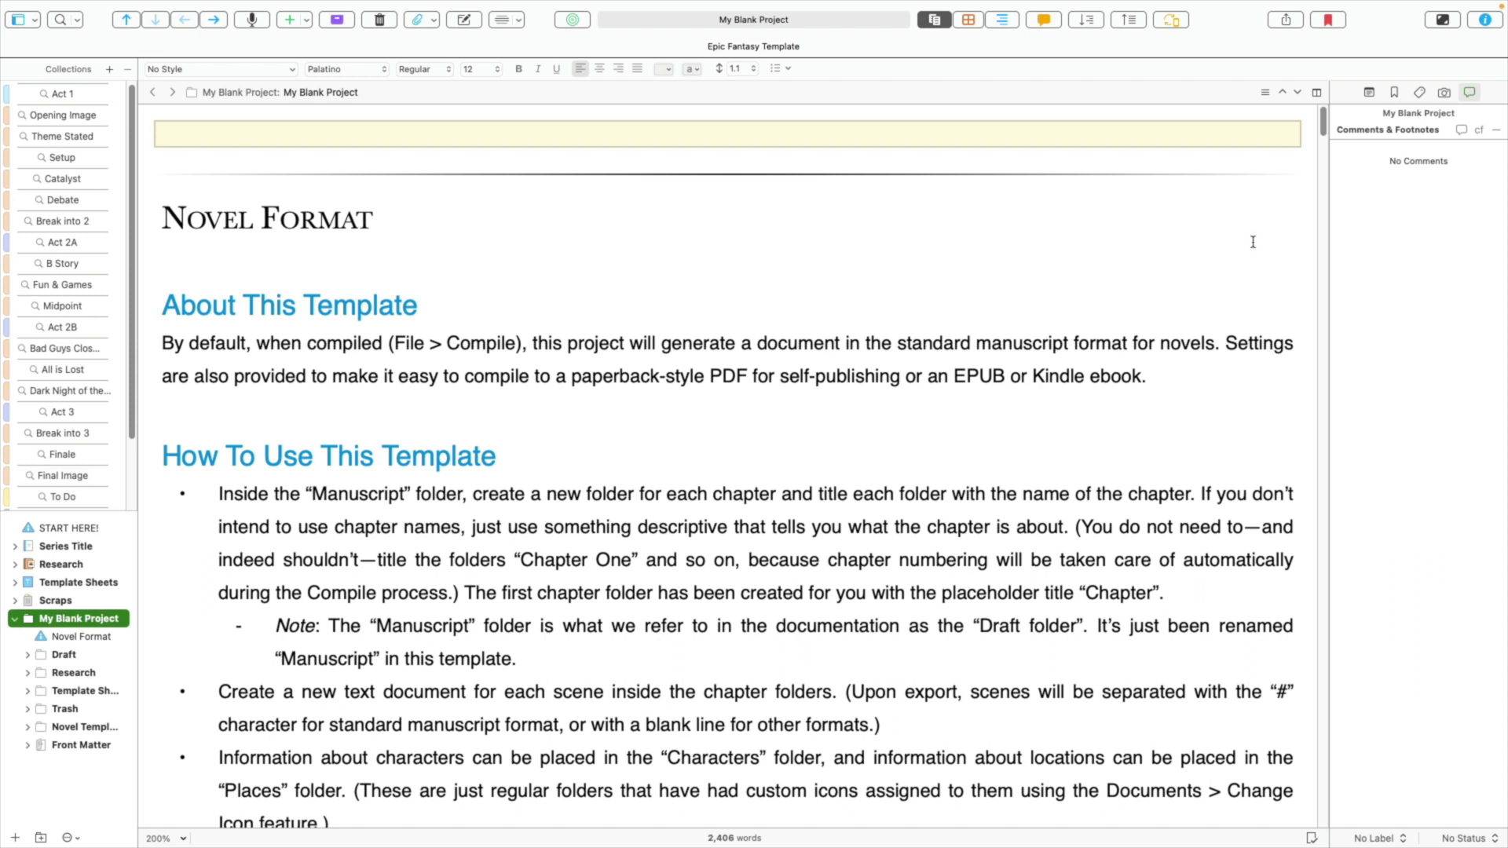
click(1416, 92)
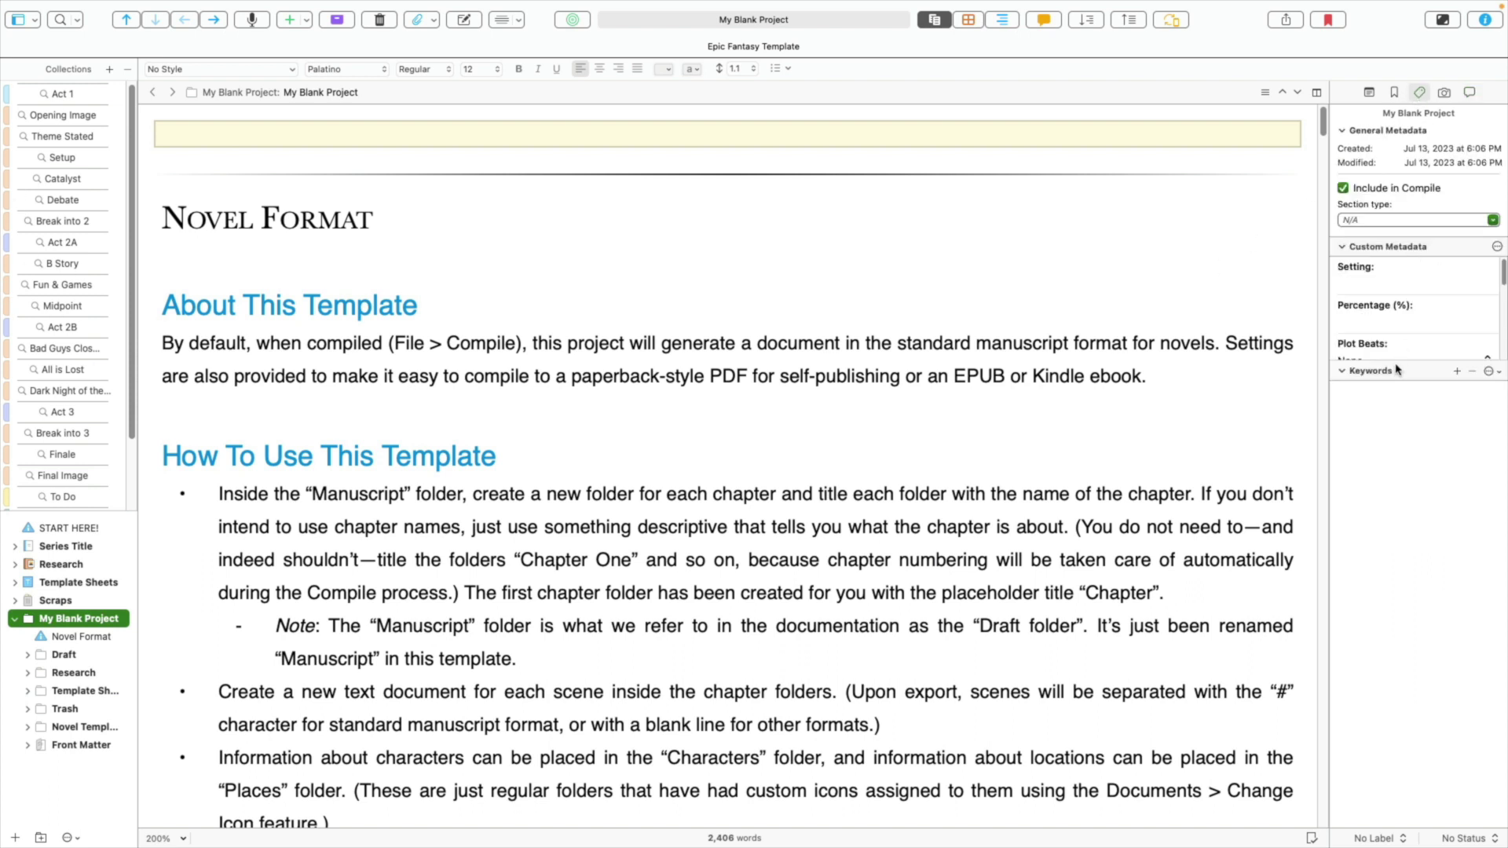
drag(1395, 367, 1422, 428)
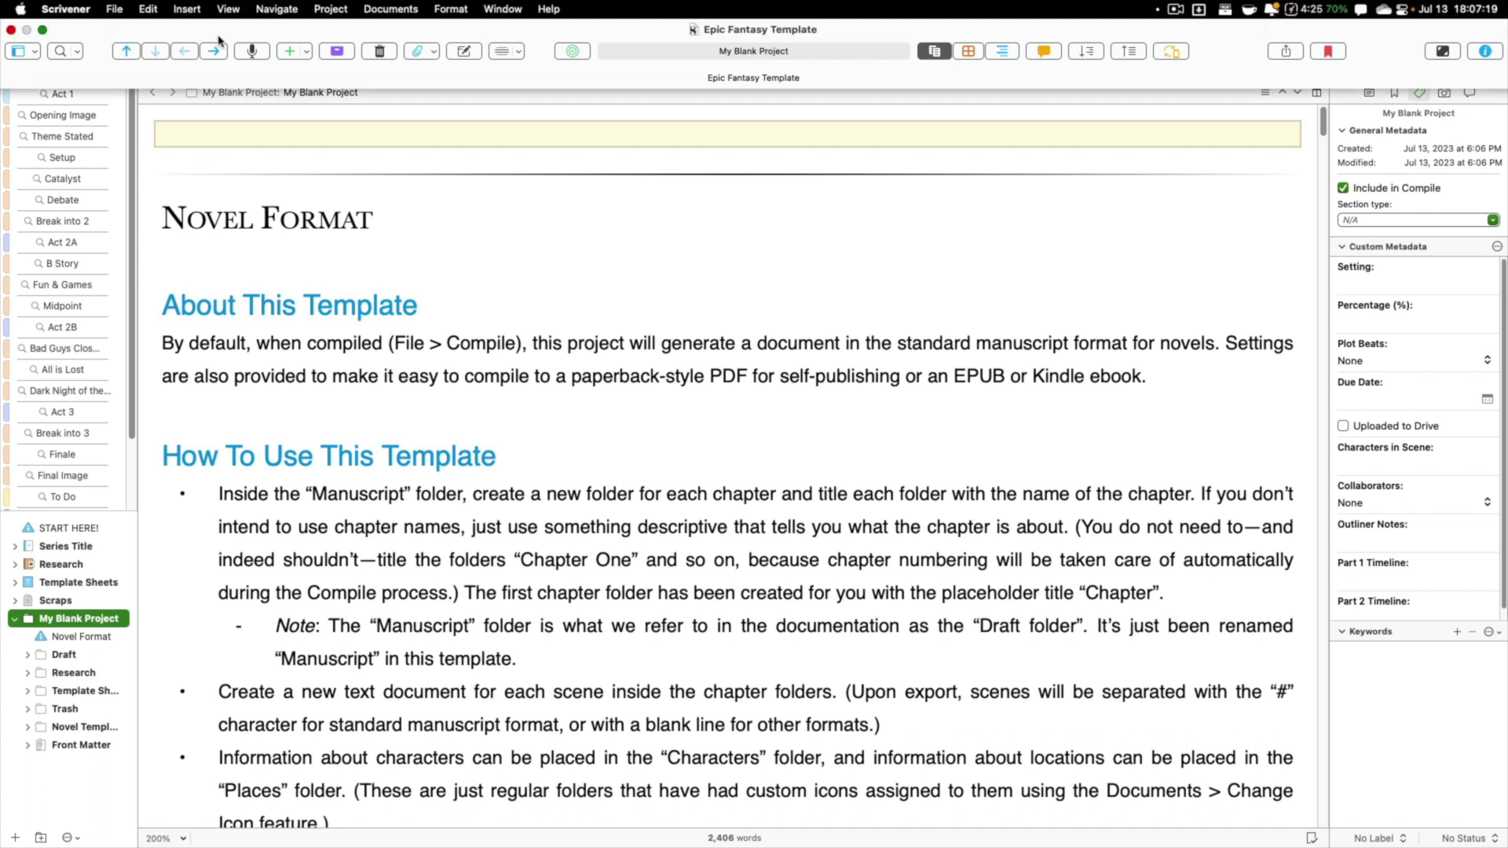
click(114, 9)
Step: Preview the Novel, Novel (with Parts), Short Story and Non-Fiction templates, then return to Novel Template
click(154, 32)
click(639, 319)
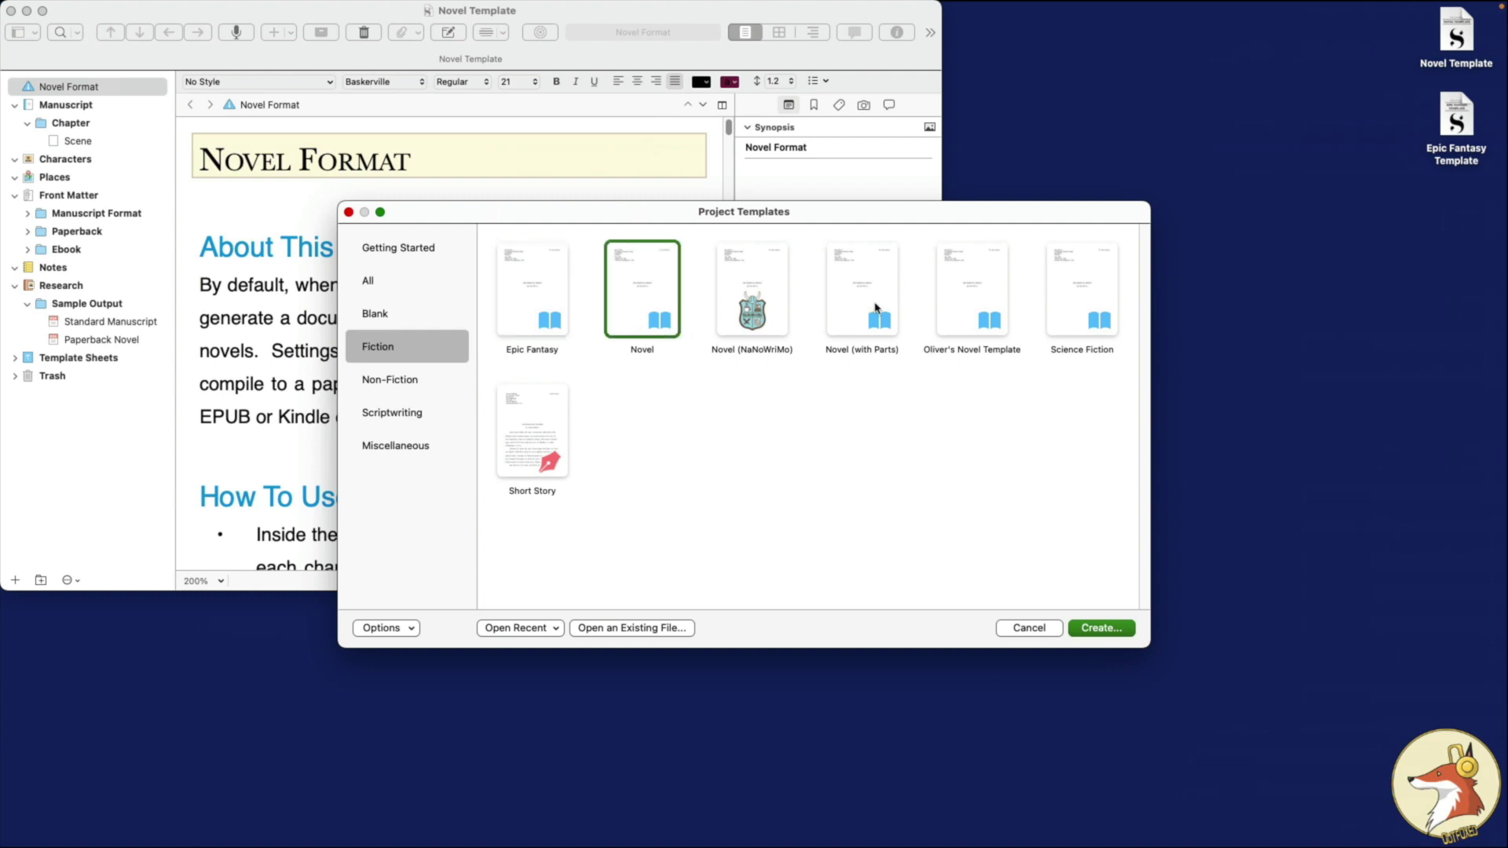
click(874, 304)
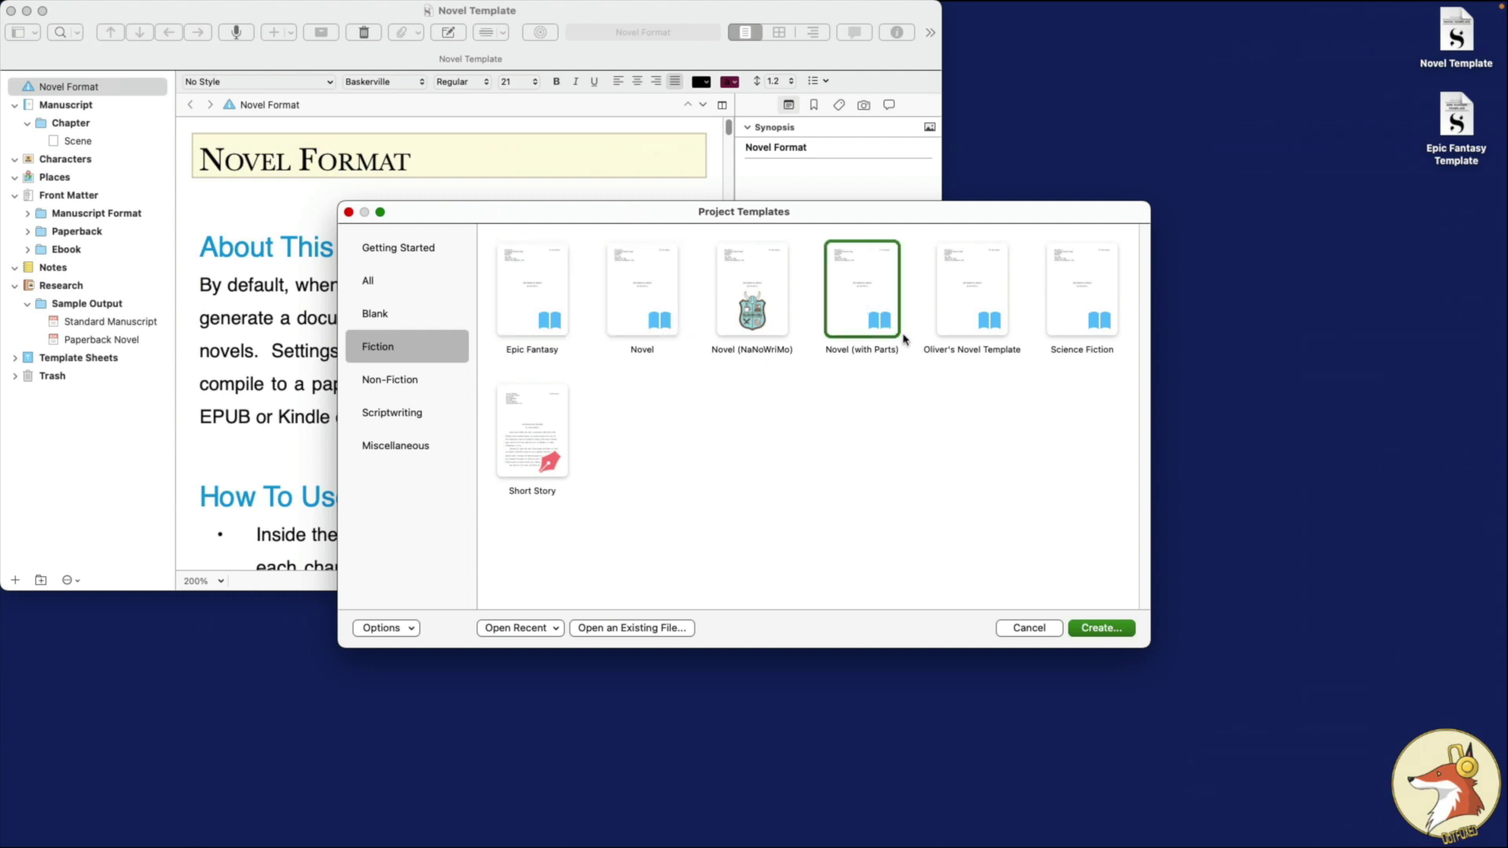
click(530, 429)
click(400, 380)
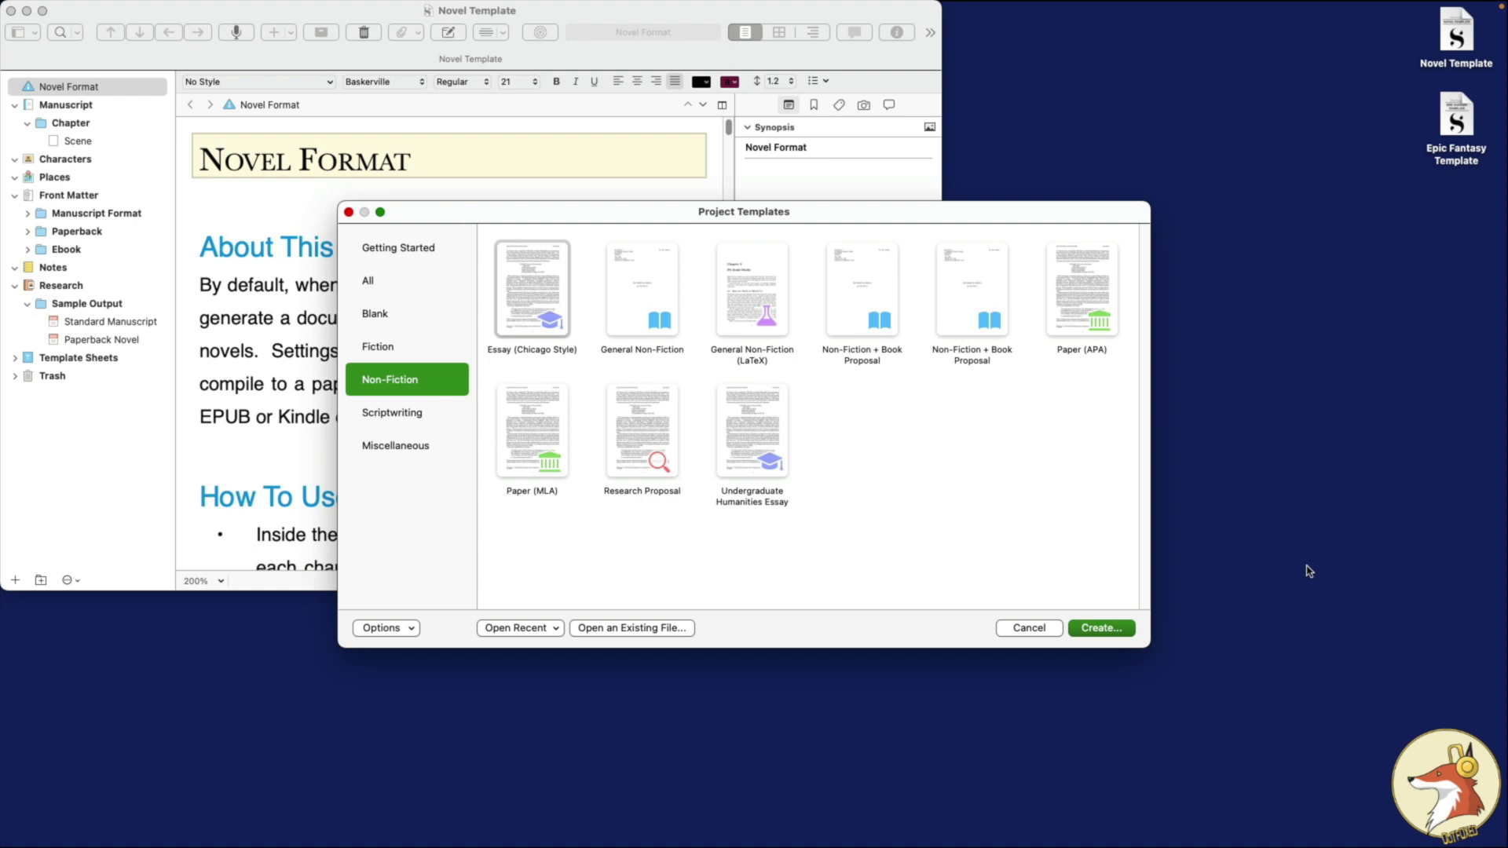
click(173, 279)
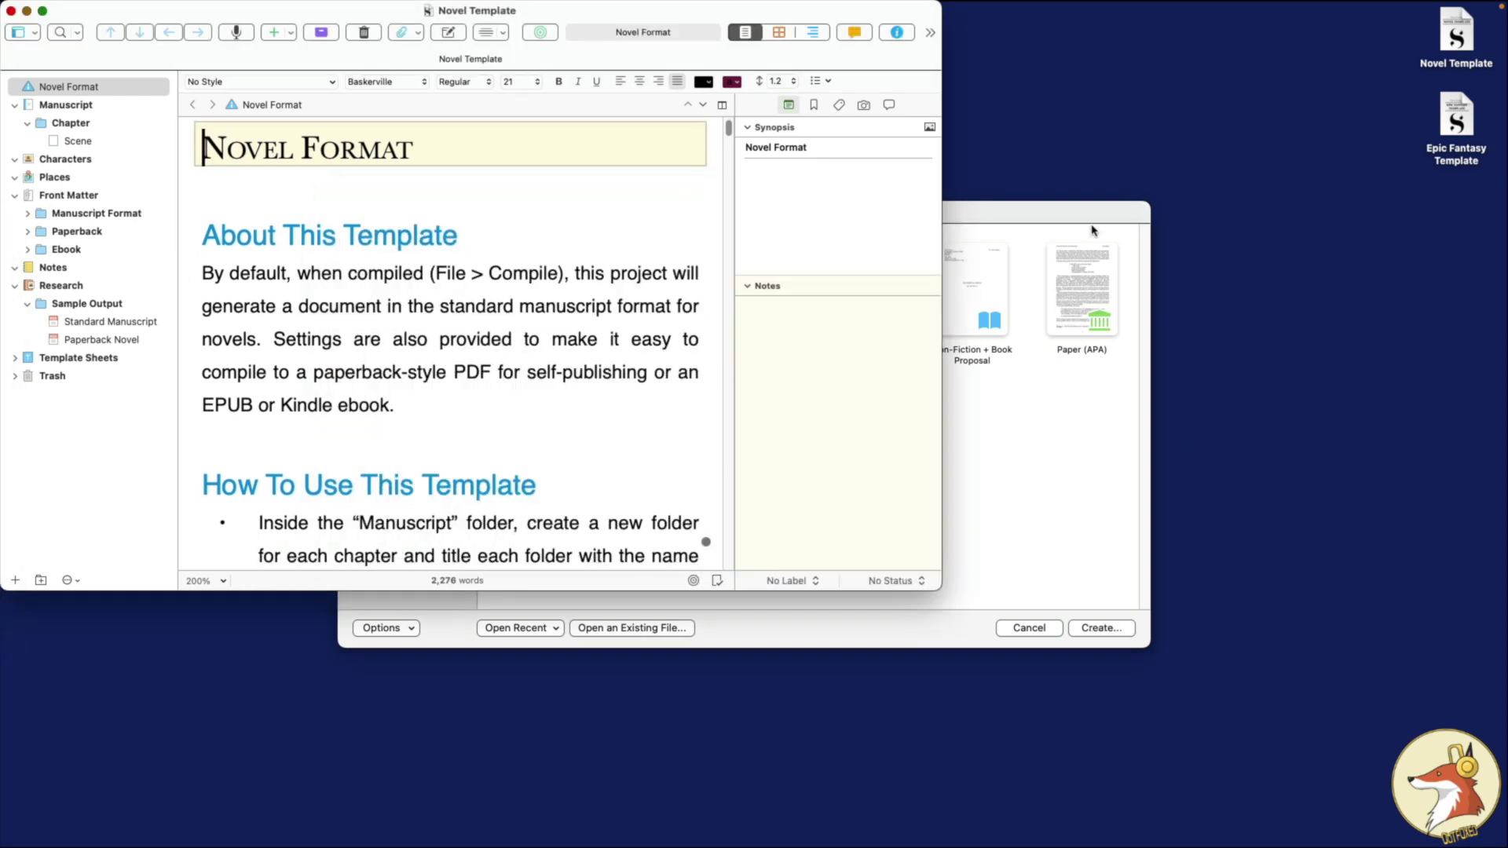
Step: Switch through Mission Control spaces to the My Blank Project window
click(1131, 442)
key(ctrl+Up)
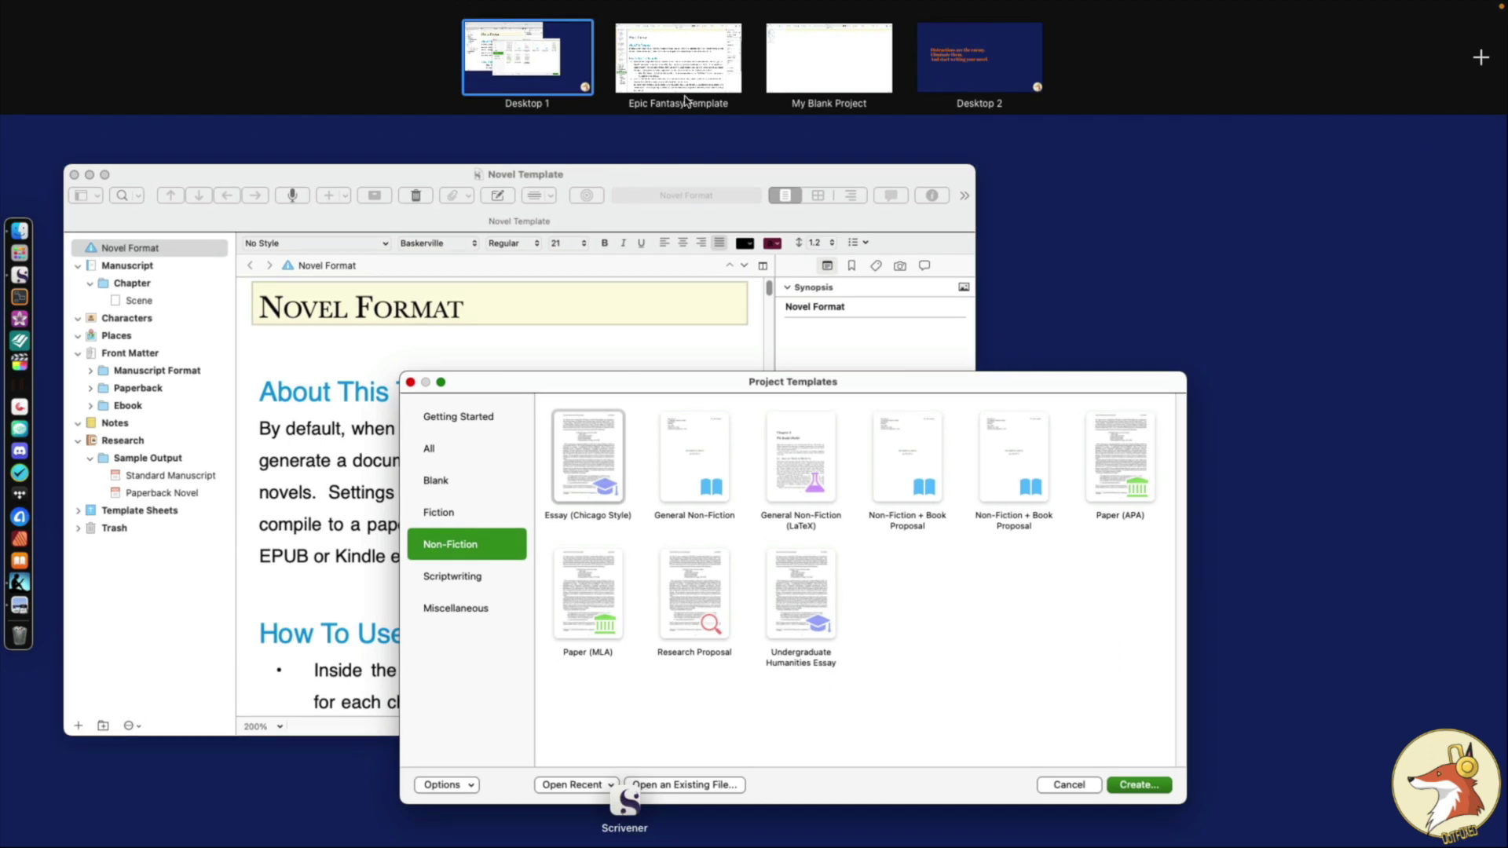
click(686, 79)
key(ctrl+Up)
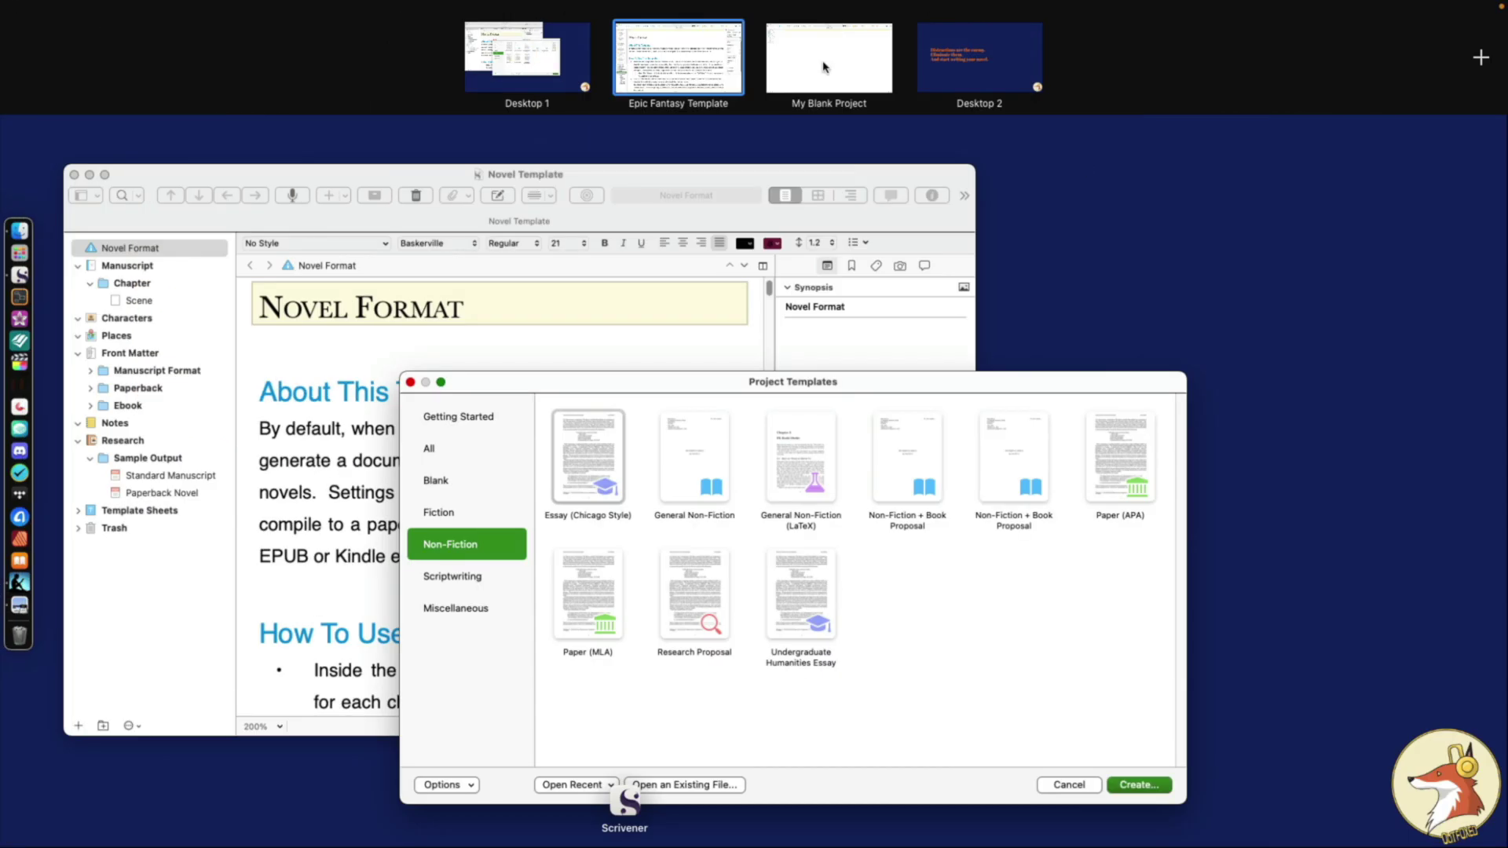
click(824, 67)
Step: Import the Epic Fantasy Template project from the Desktop
click(114, 9)
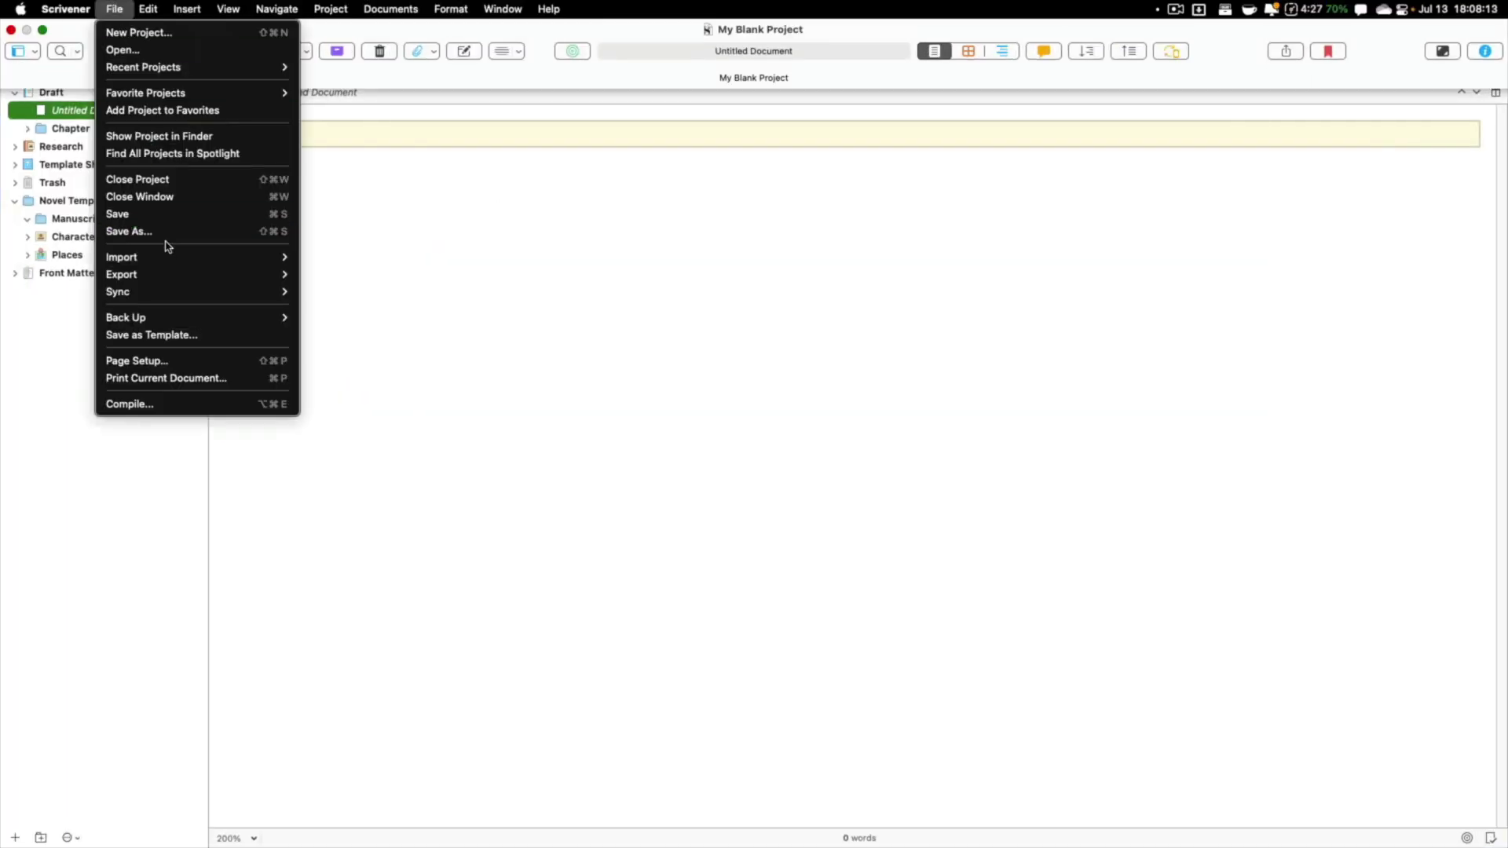
mouse_move(168, 256)
click(417, 338)
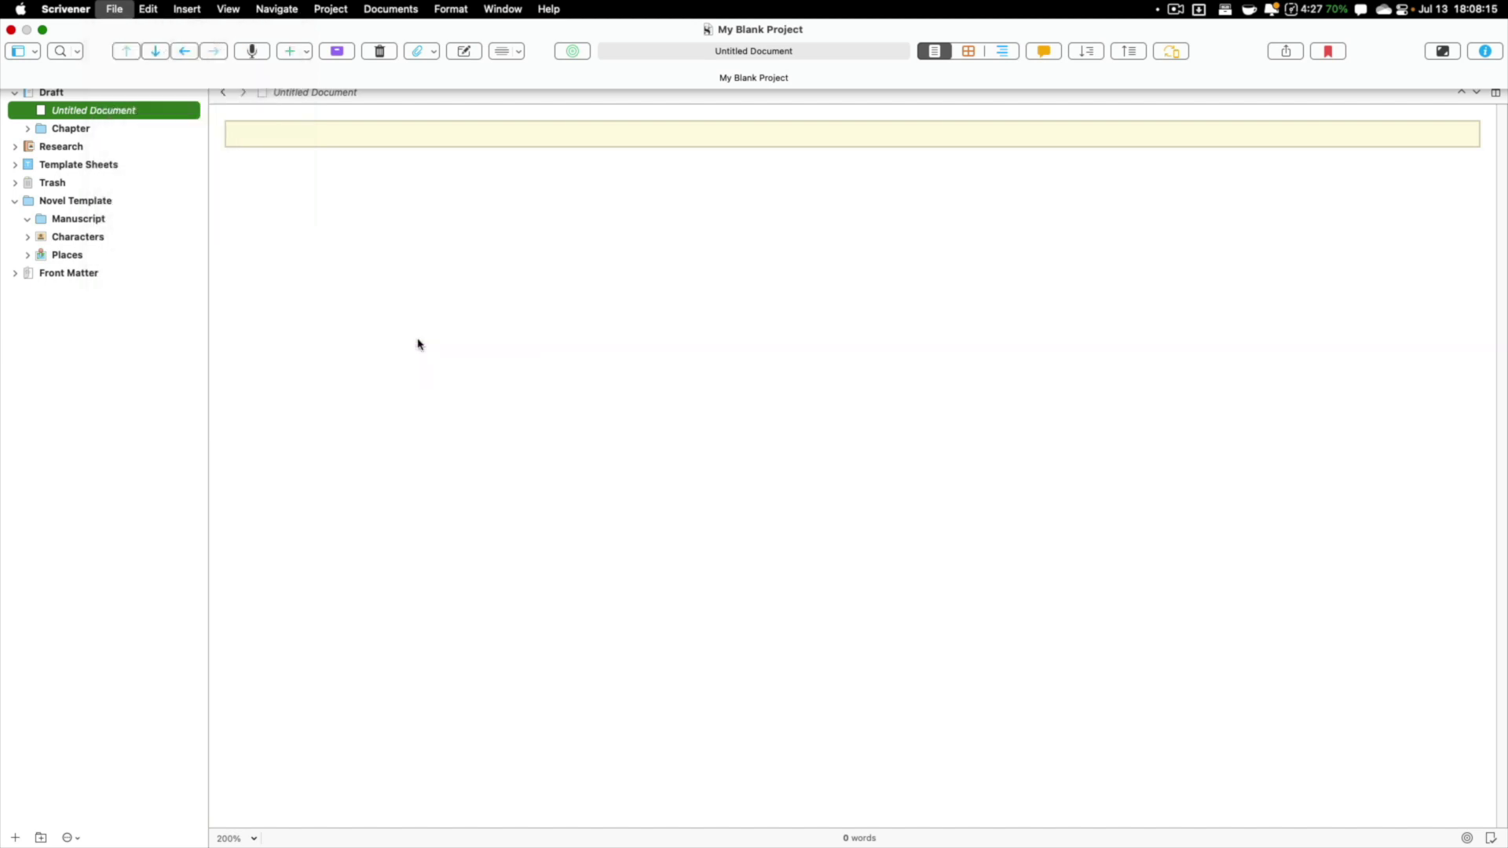
click(540, 335)
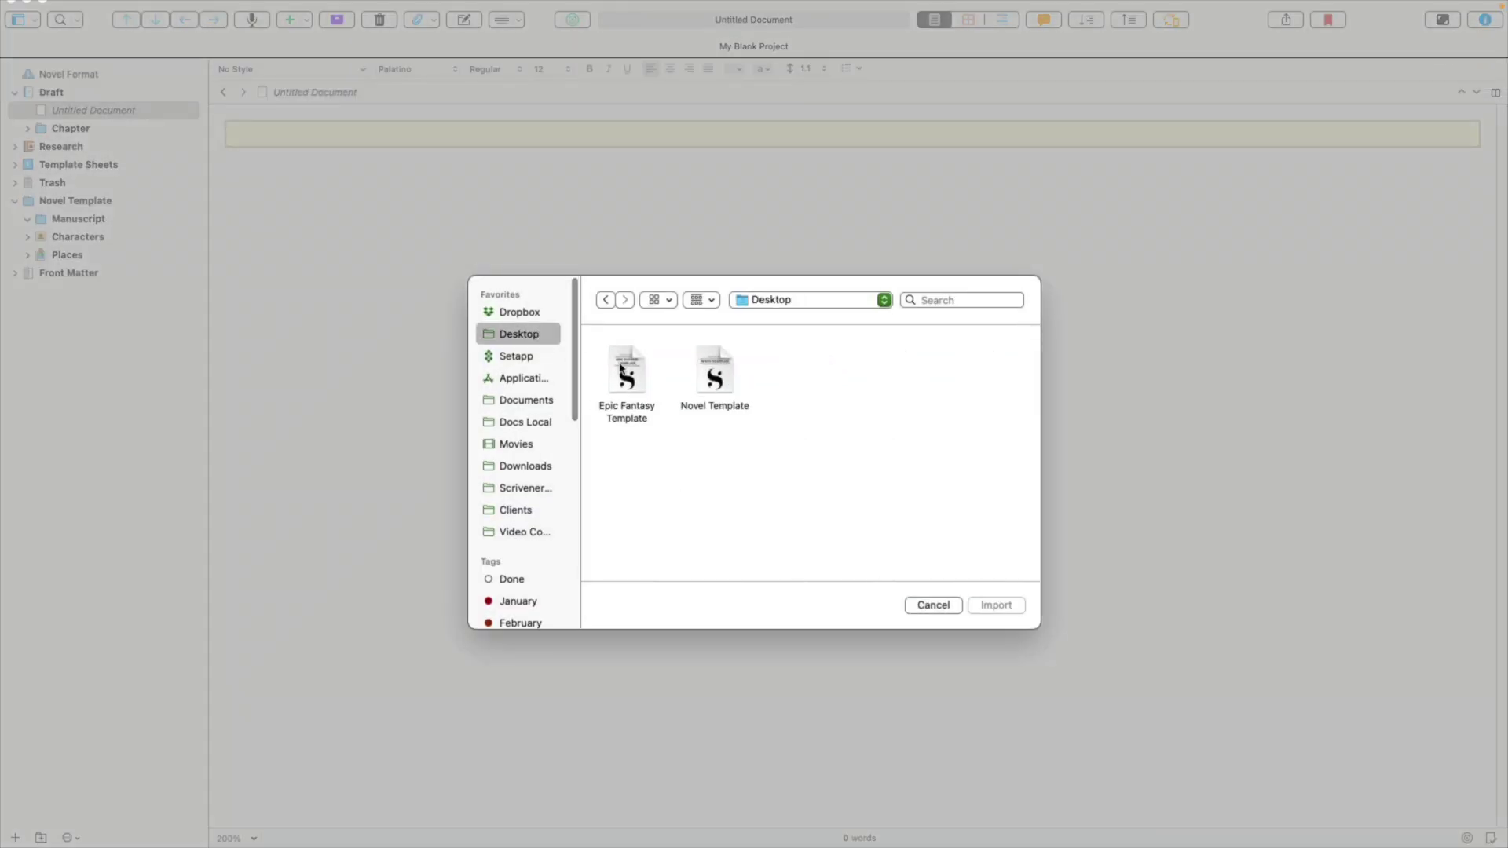
click(620, 369)
click(989, 604)
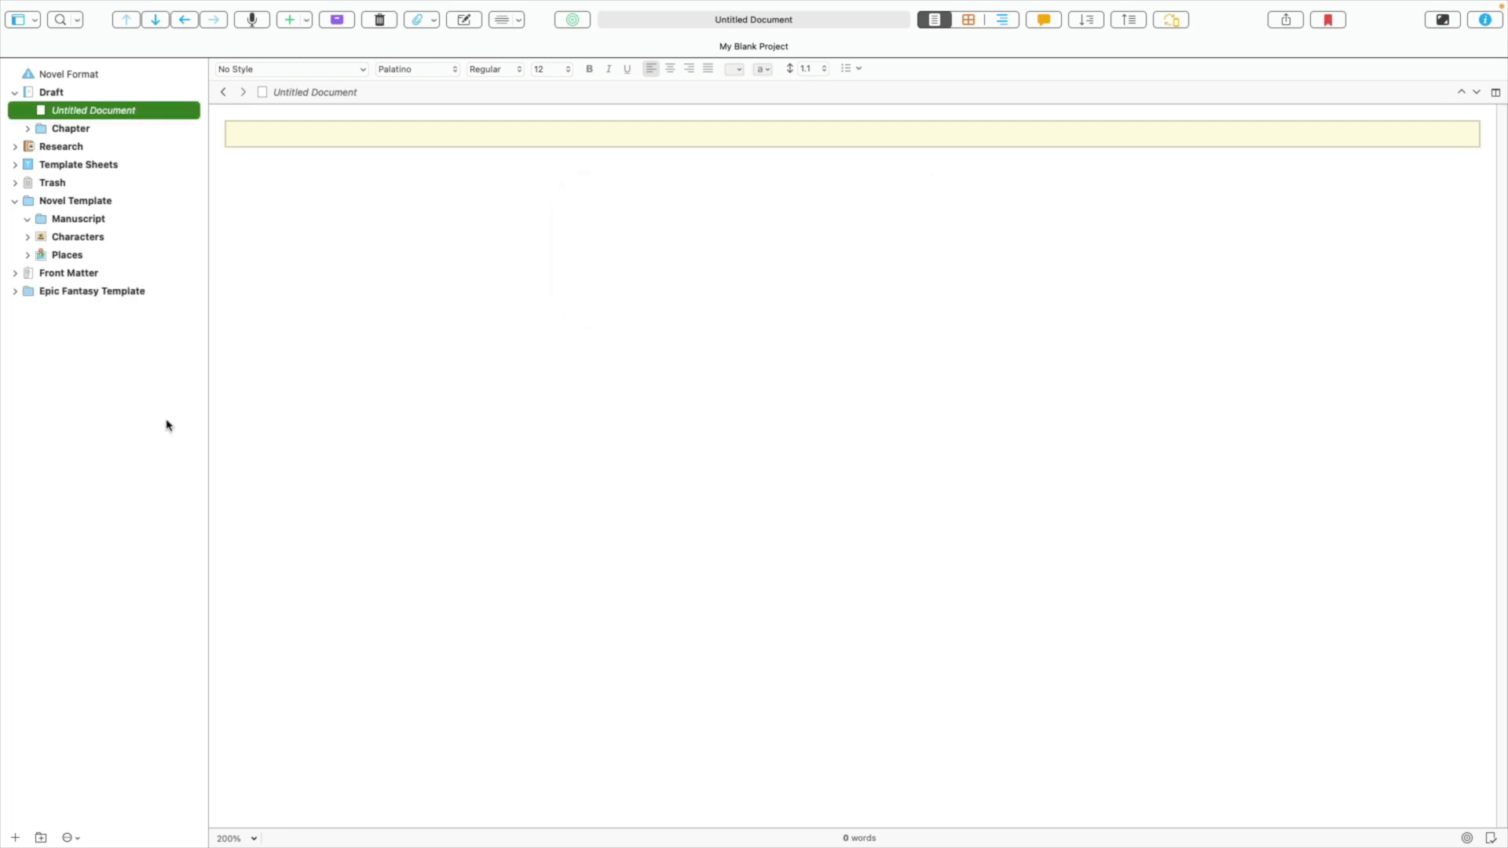
Step: Show and enlarge Collections above the binder, and open the Inspector's Metadata tab
click(33, 22)
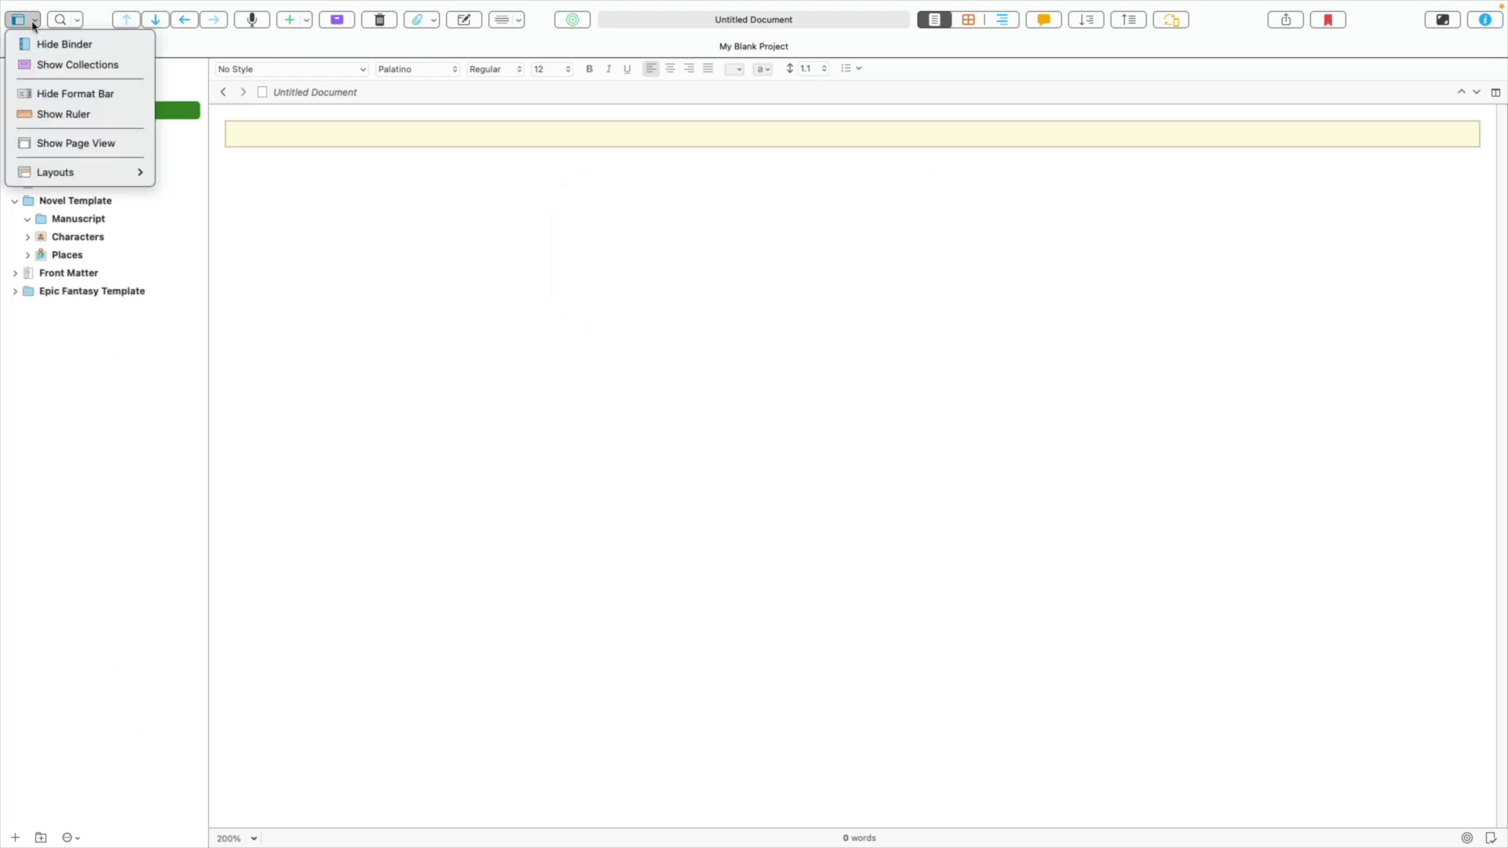
click(77, 65)
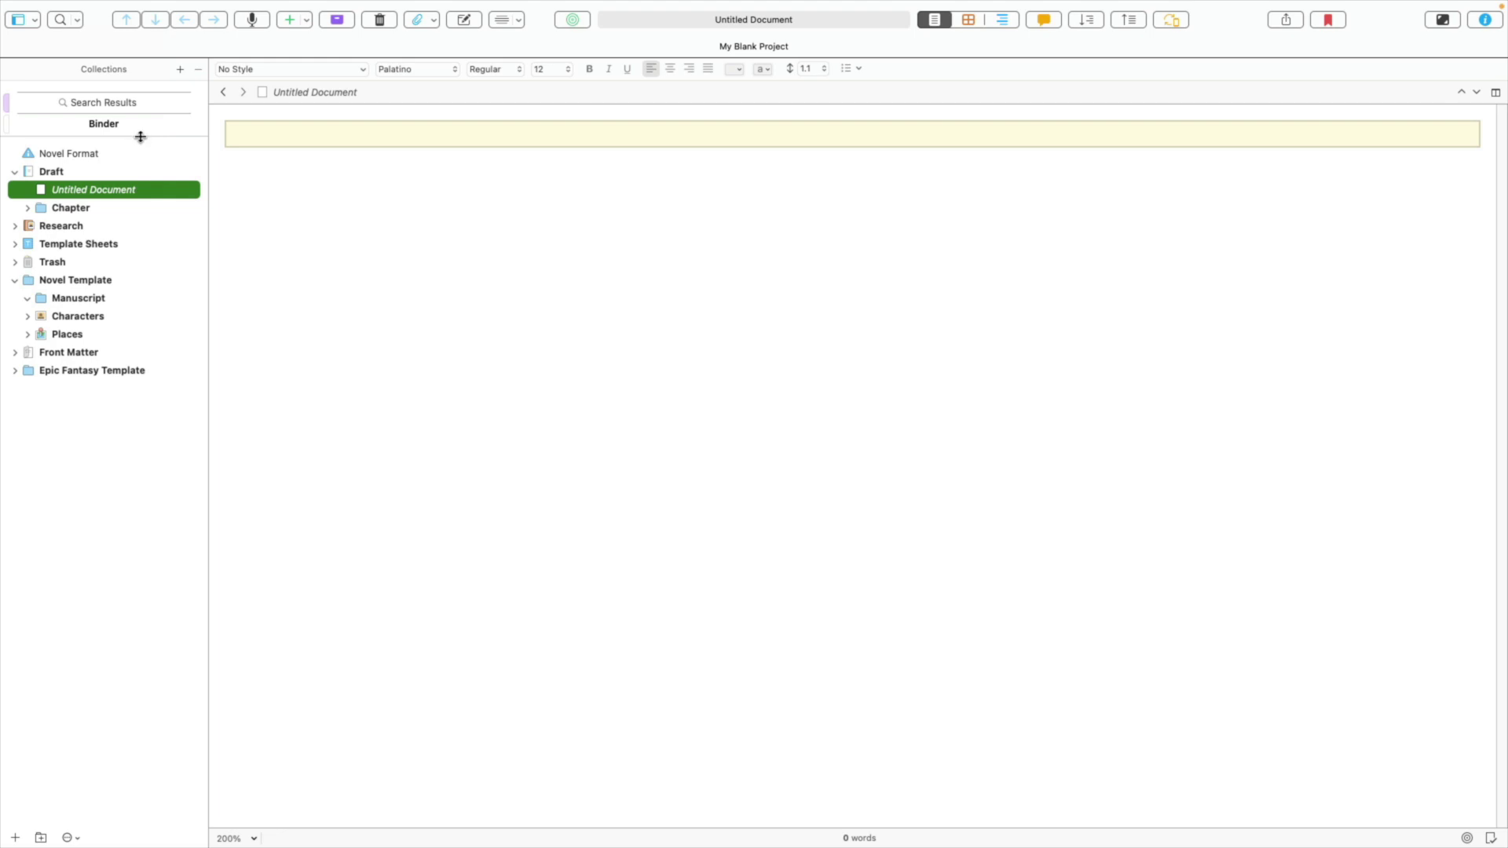
drag(140, 136, 168, 361)
click(1484, 20)
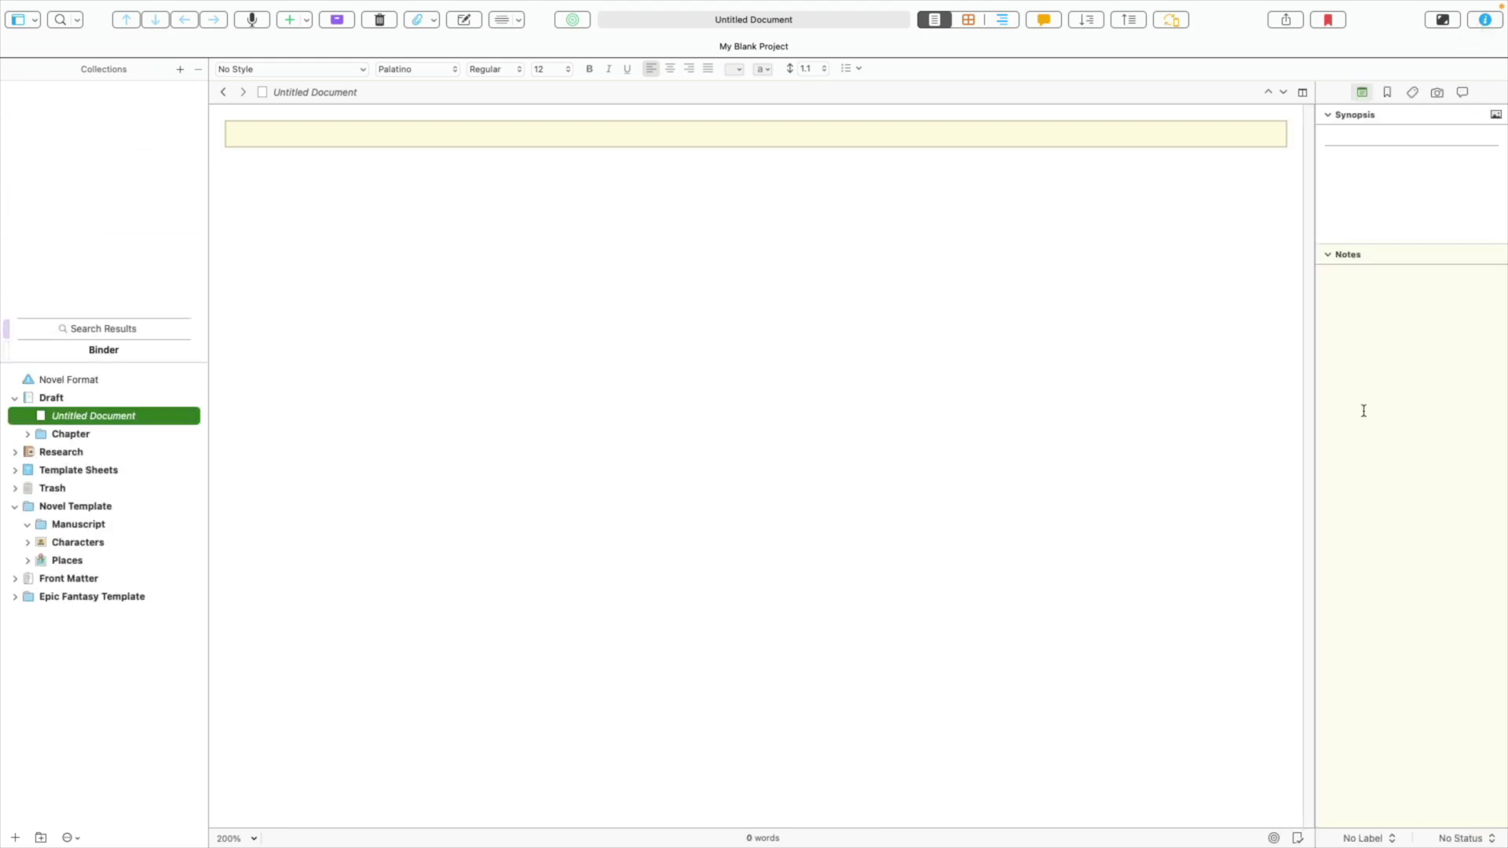
click(1412, 93)
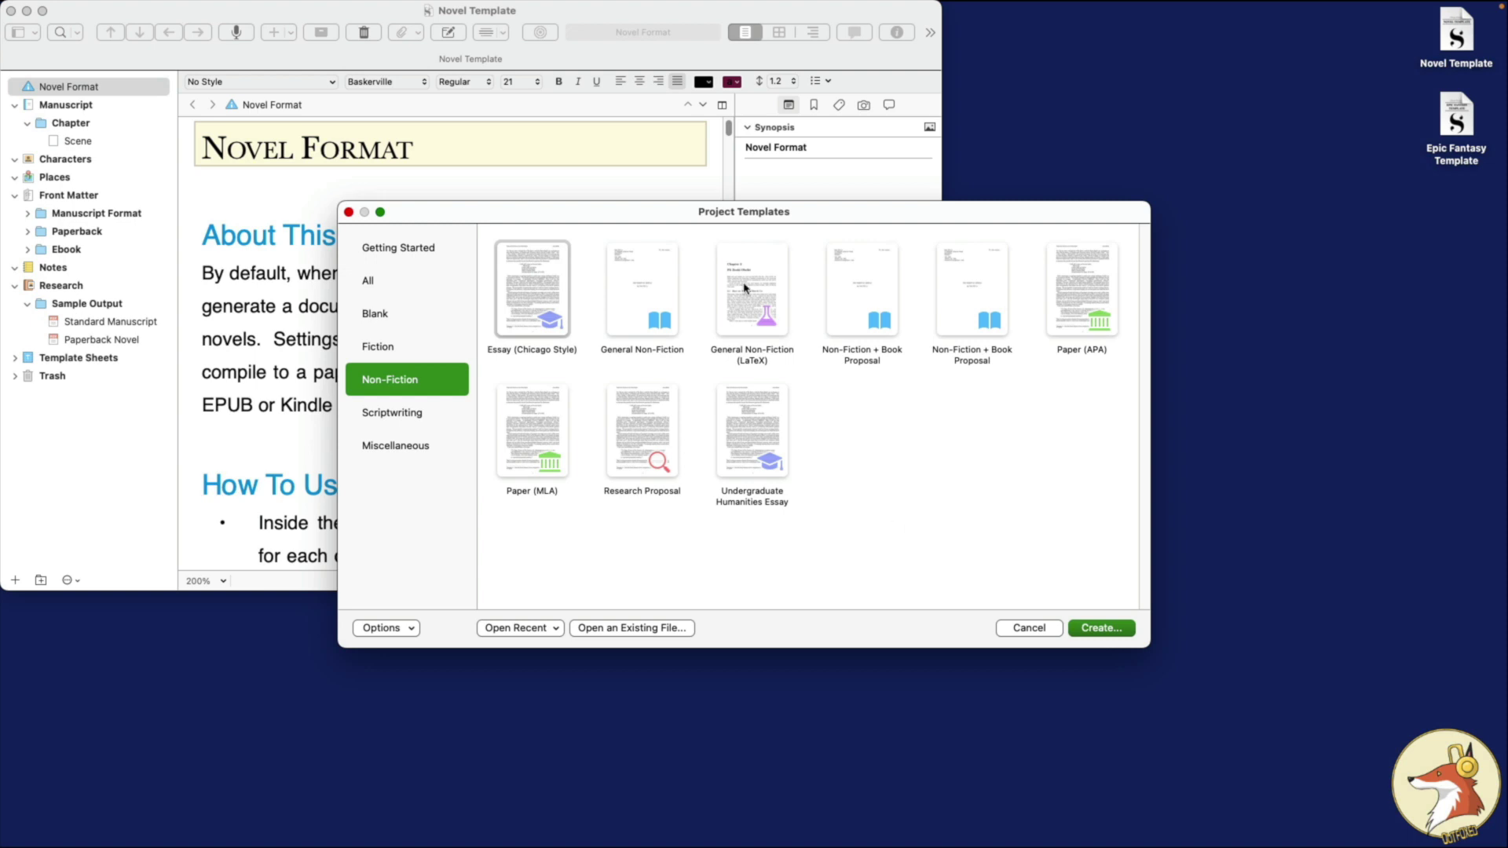
Step: Switch the Project Templates list from Fiction to the Blank category, showing only the Blank template
click(414, 339)
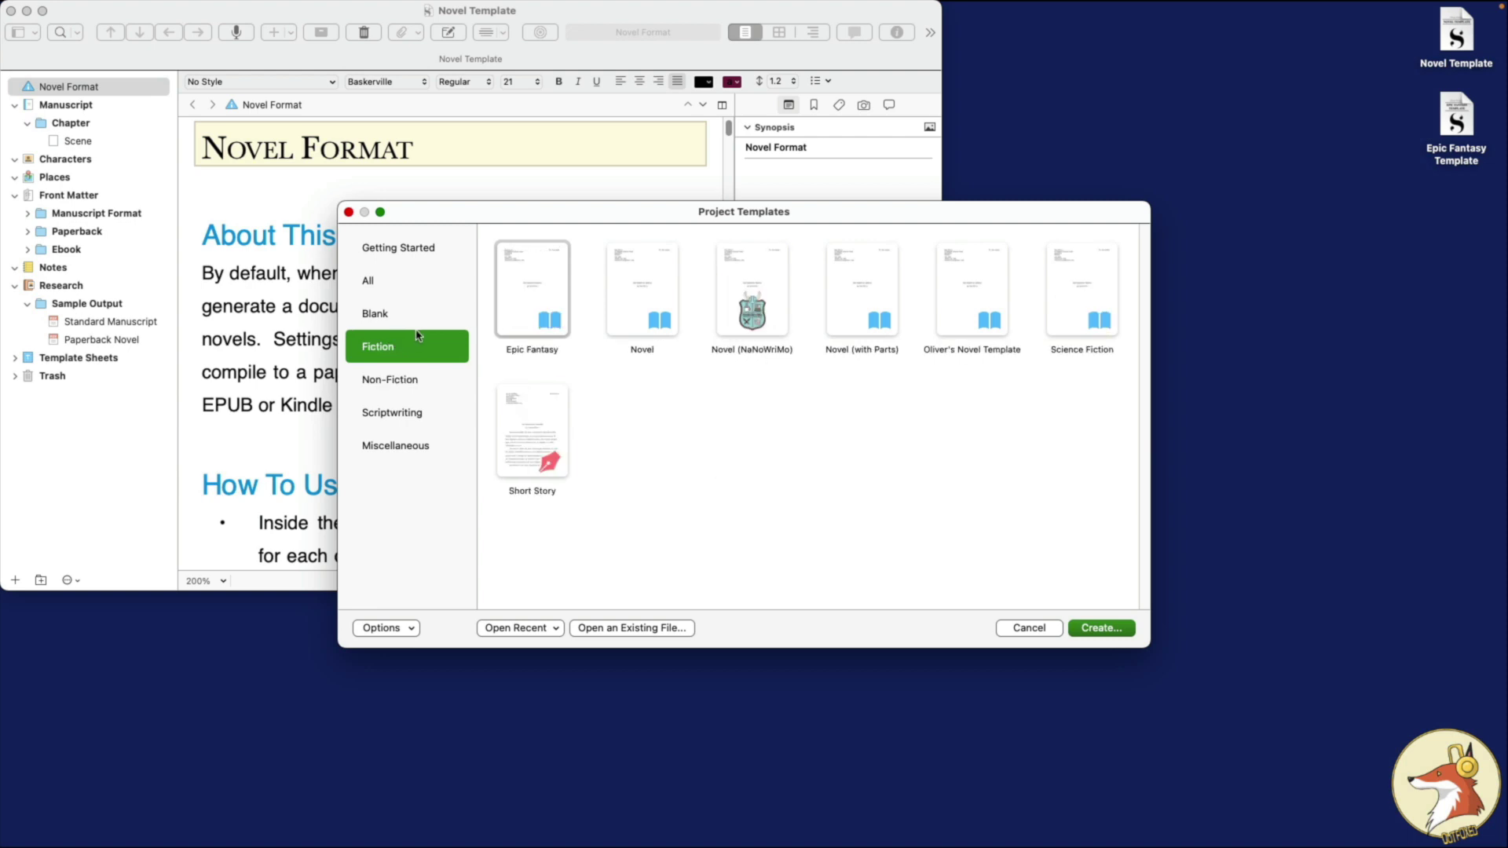
click(424, 316)
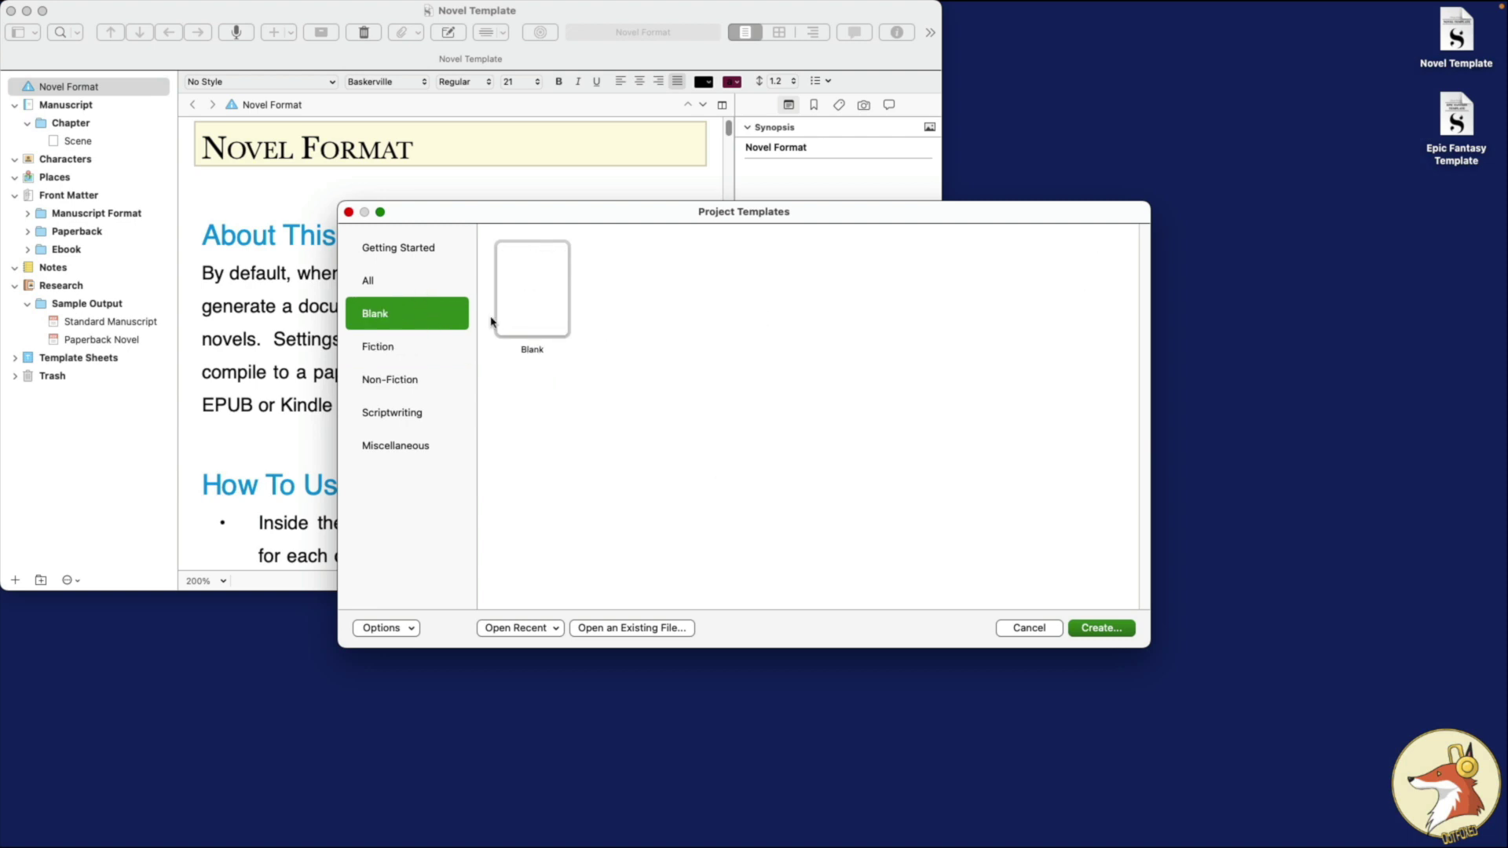